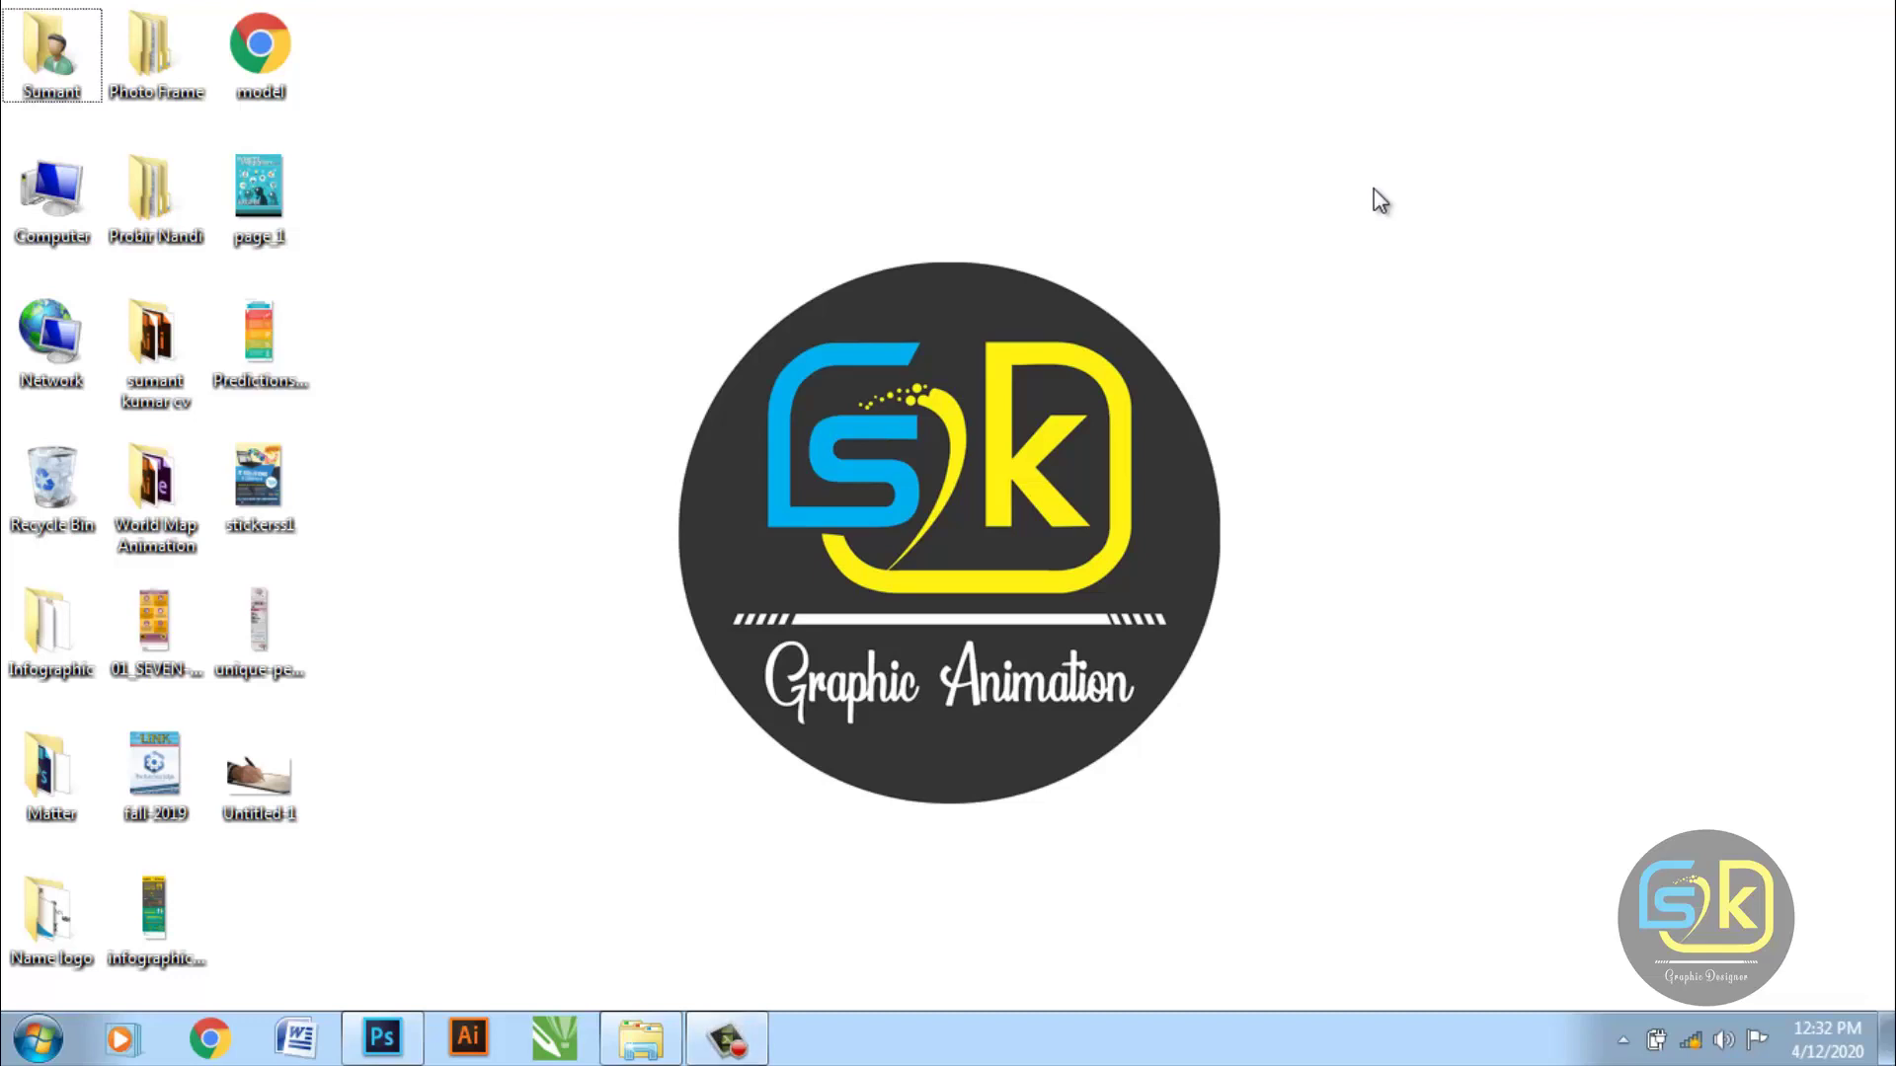
- Refresh the desktop twice and restore the Photoshop window showing Work.psd
{"action": "right_click", "coordinate": [1374, 188]}
{"action": "left_click", "coordinate": [1378, 265]}
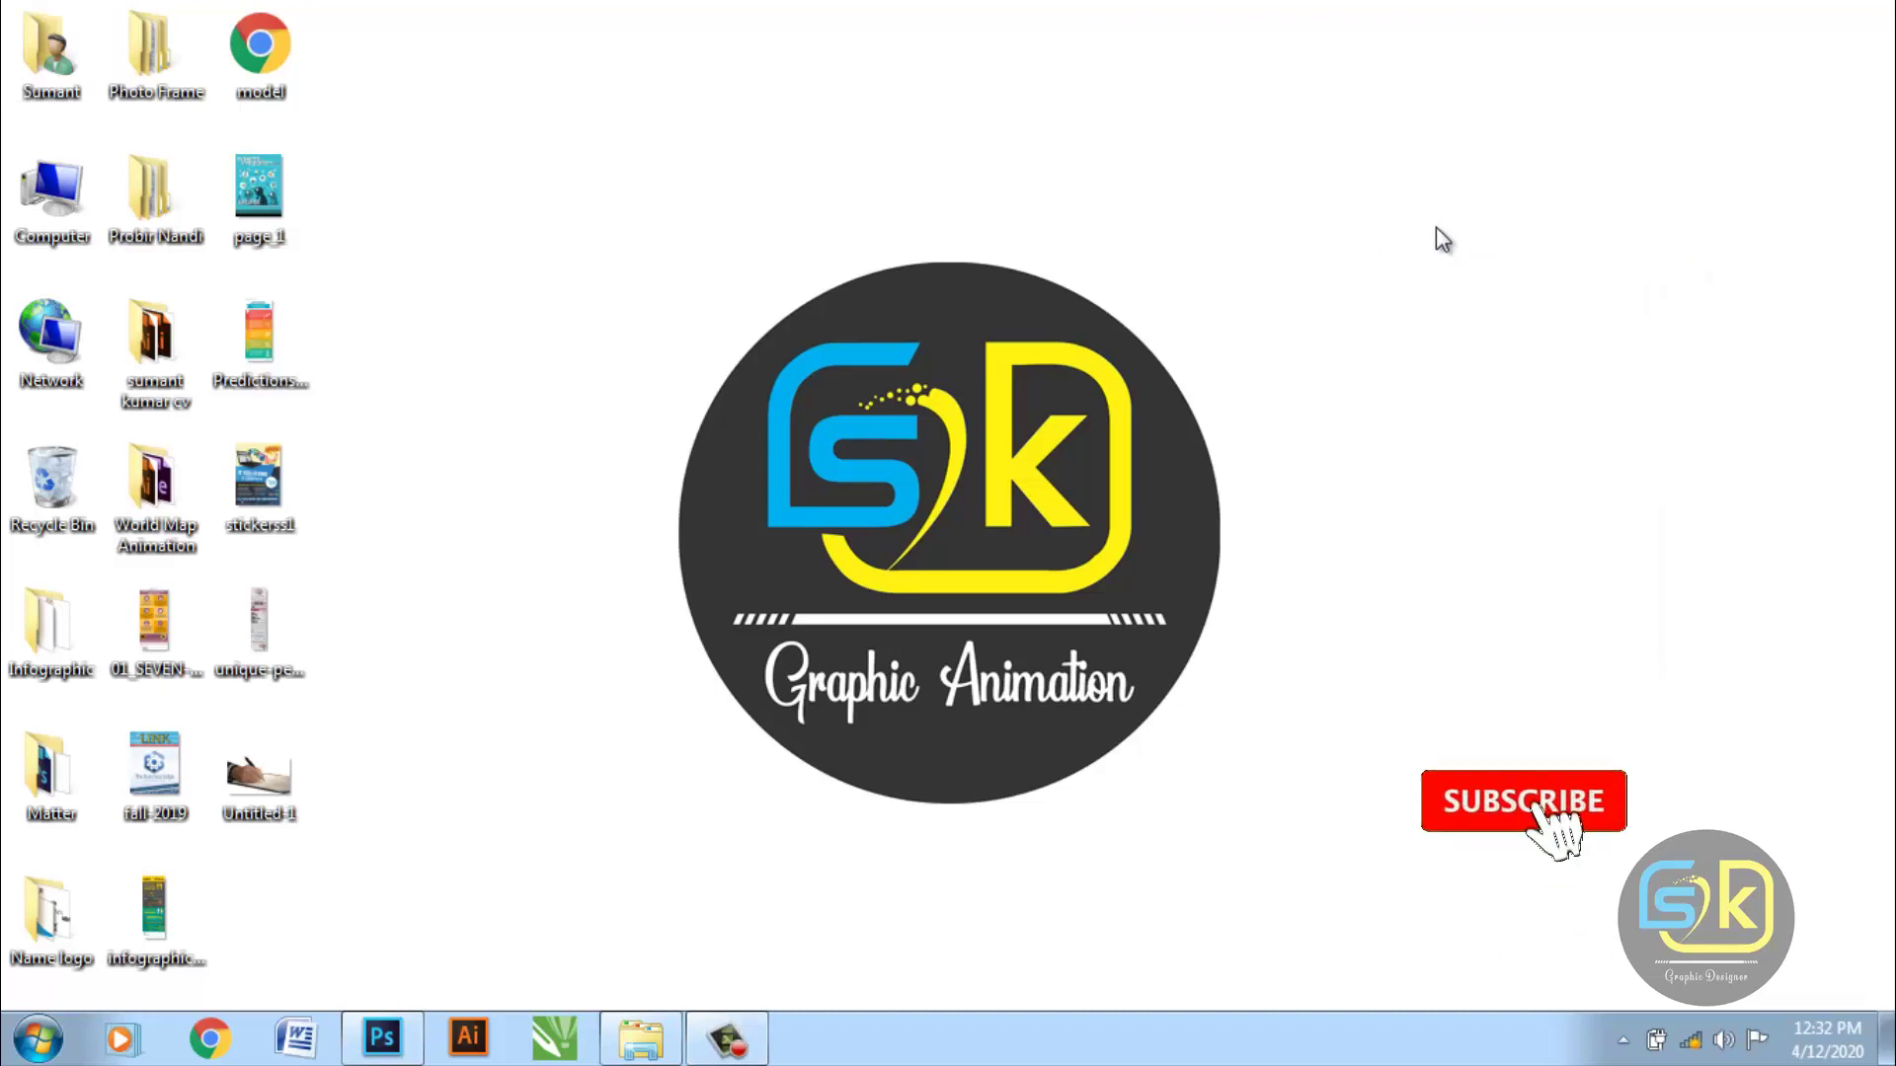
{"action": "right_click", "coordinate": [1379, 180]}
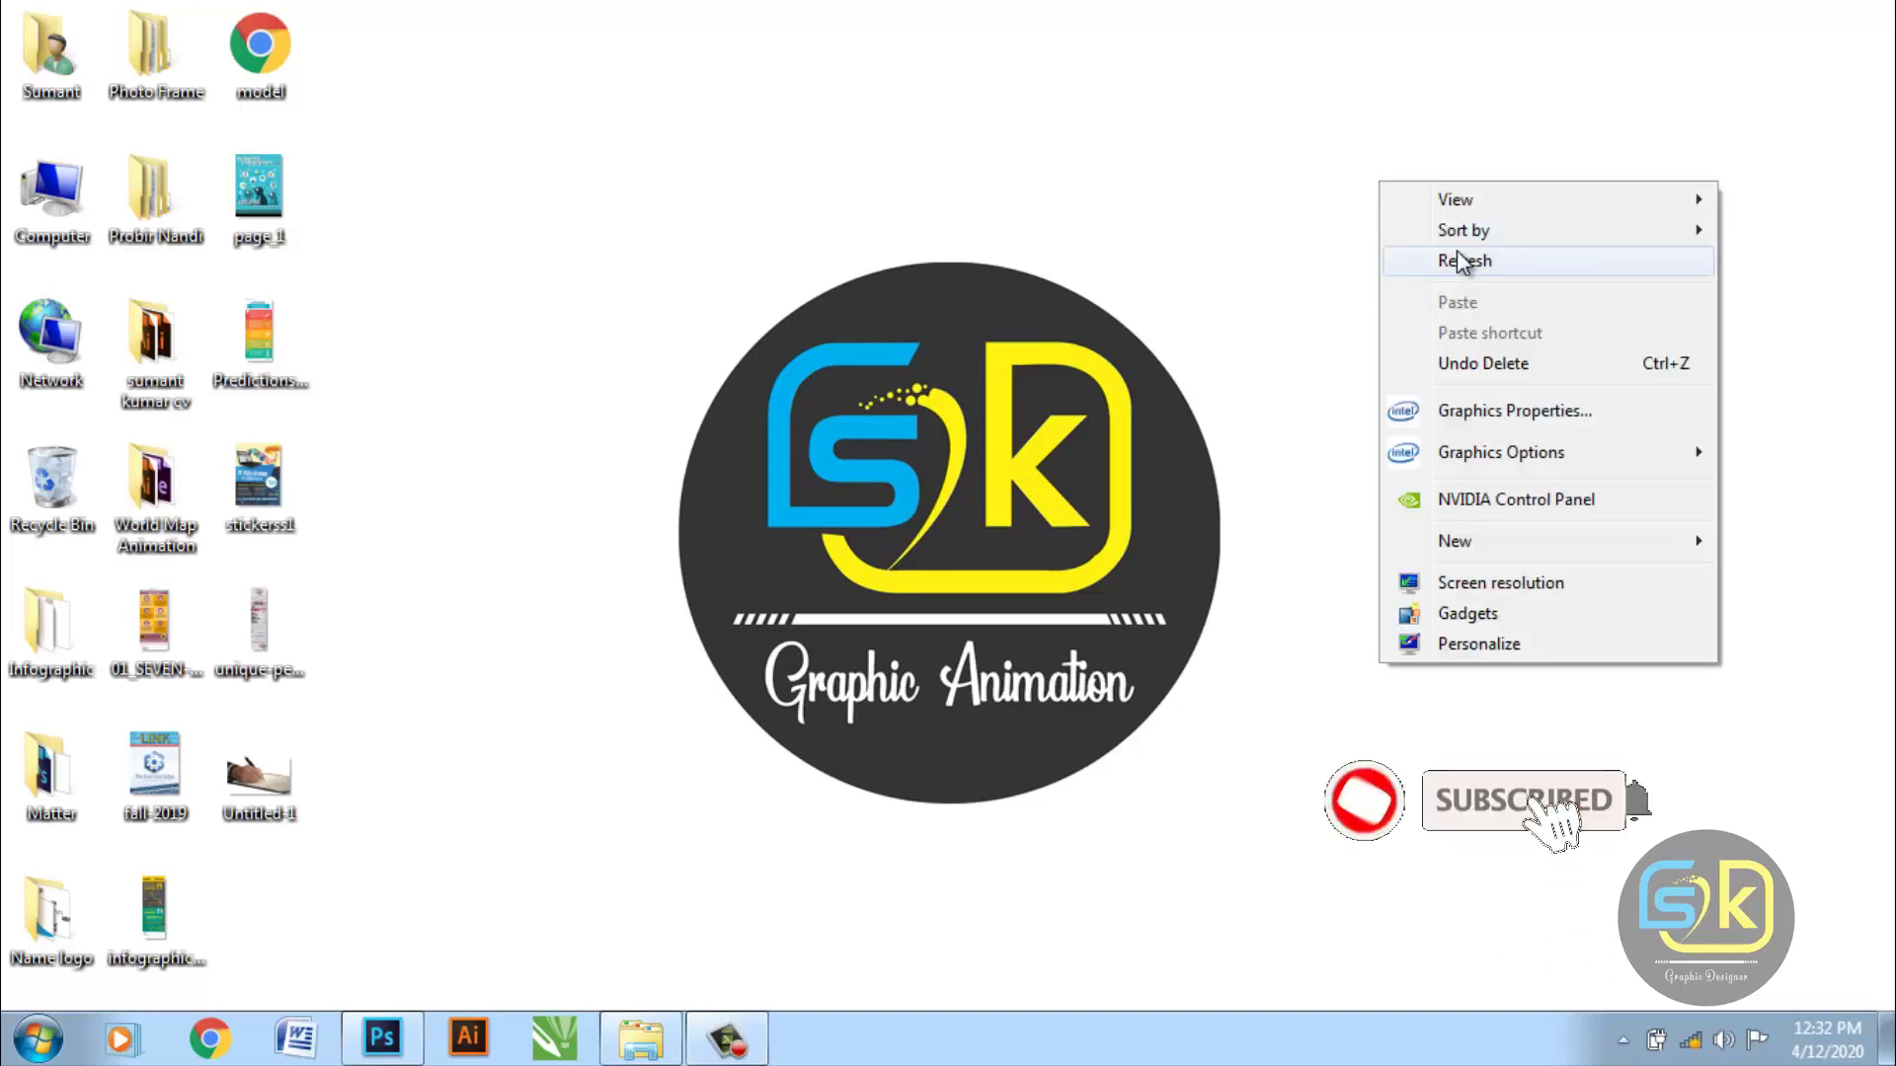
{"action": "left_click", "coordinate": [1419, 262]}
{"action": "left_click", "coordinate": [404, 1032]}
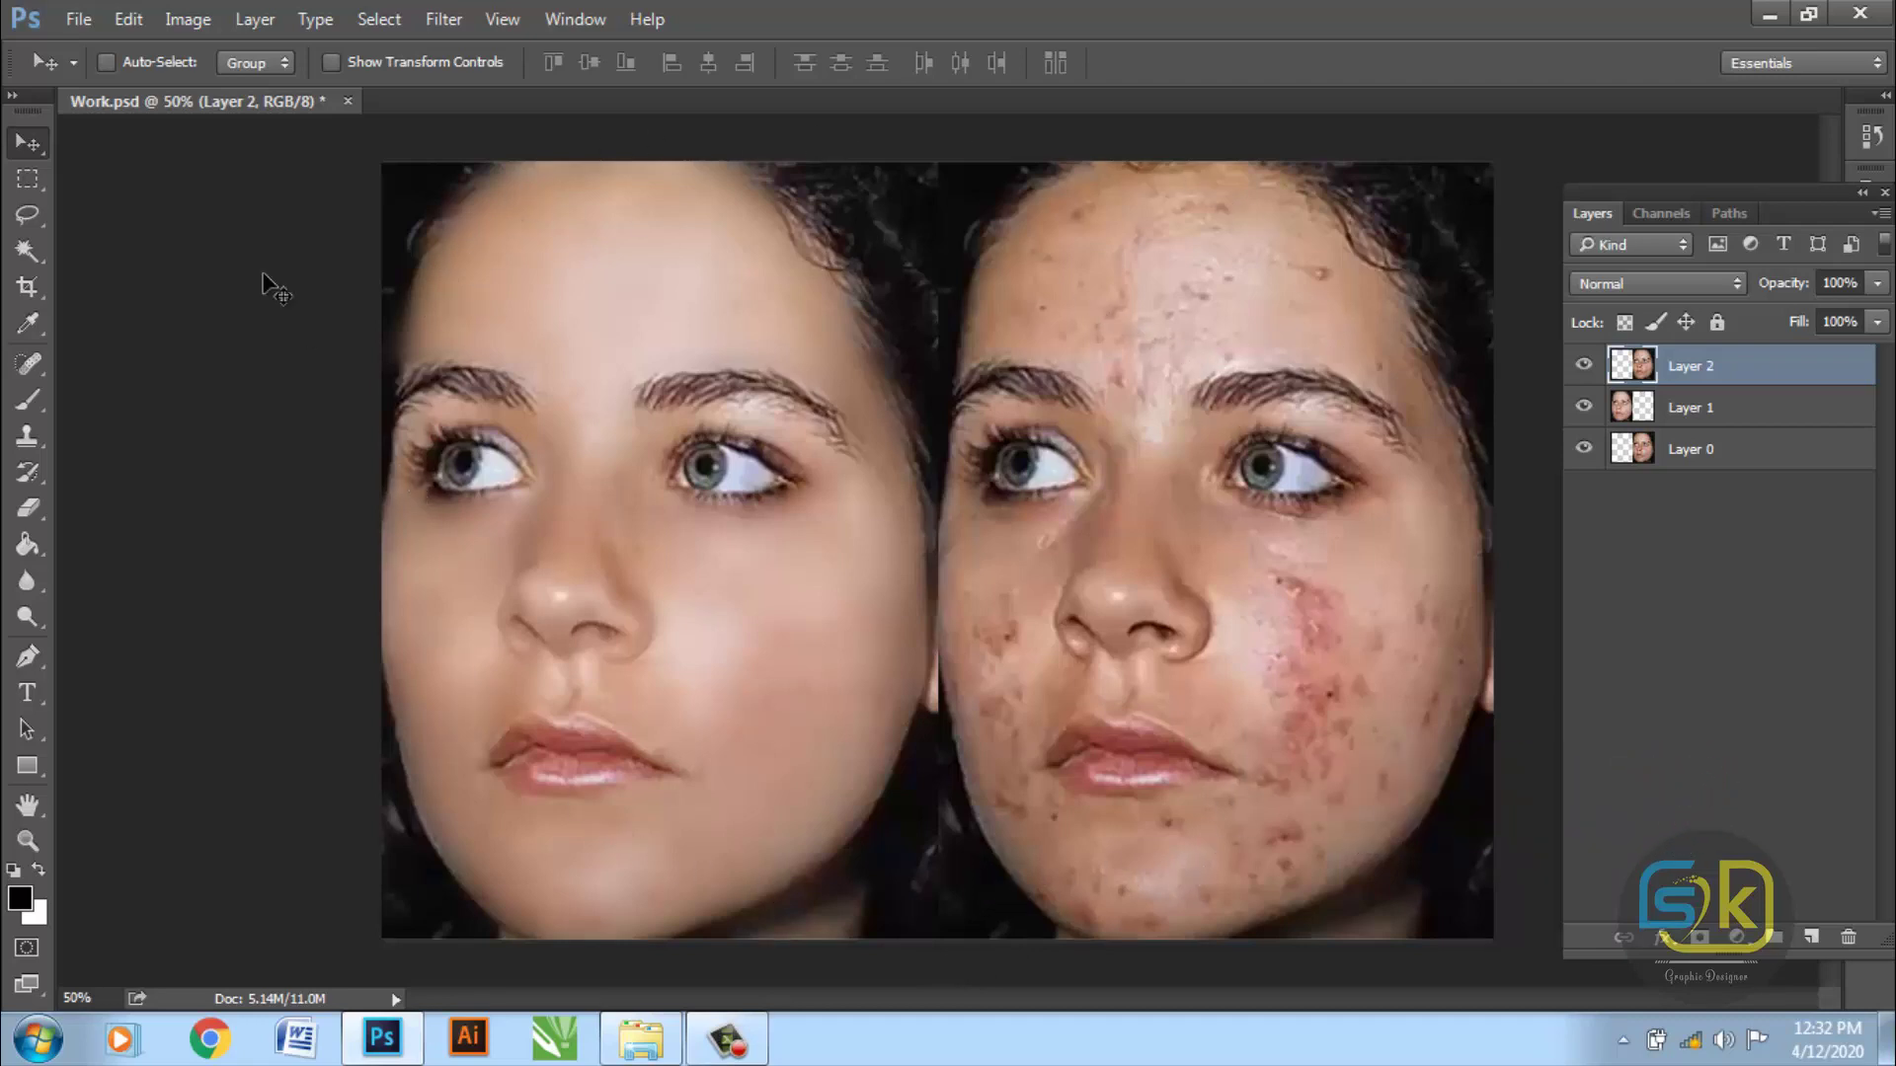
- Open Image.jpg from the Face Clean folder as a new Photoshop document
{"action": "left_click", "coordinate": [79, 19]}
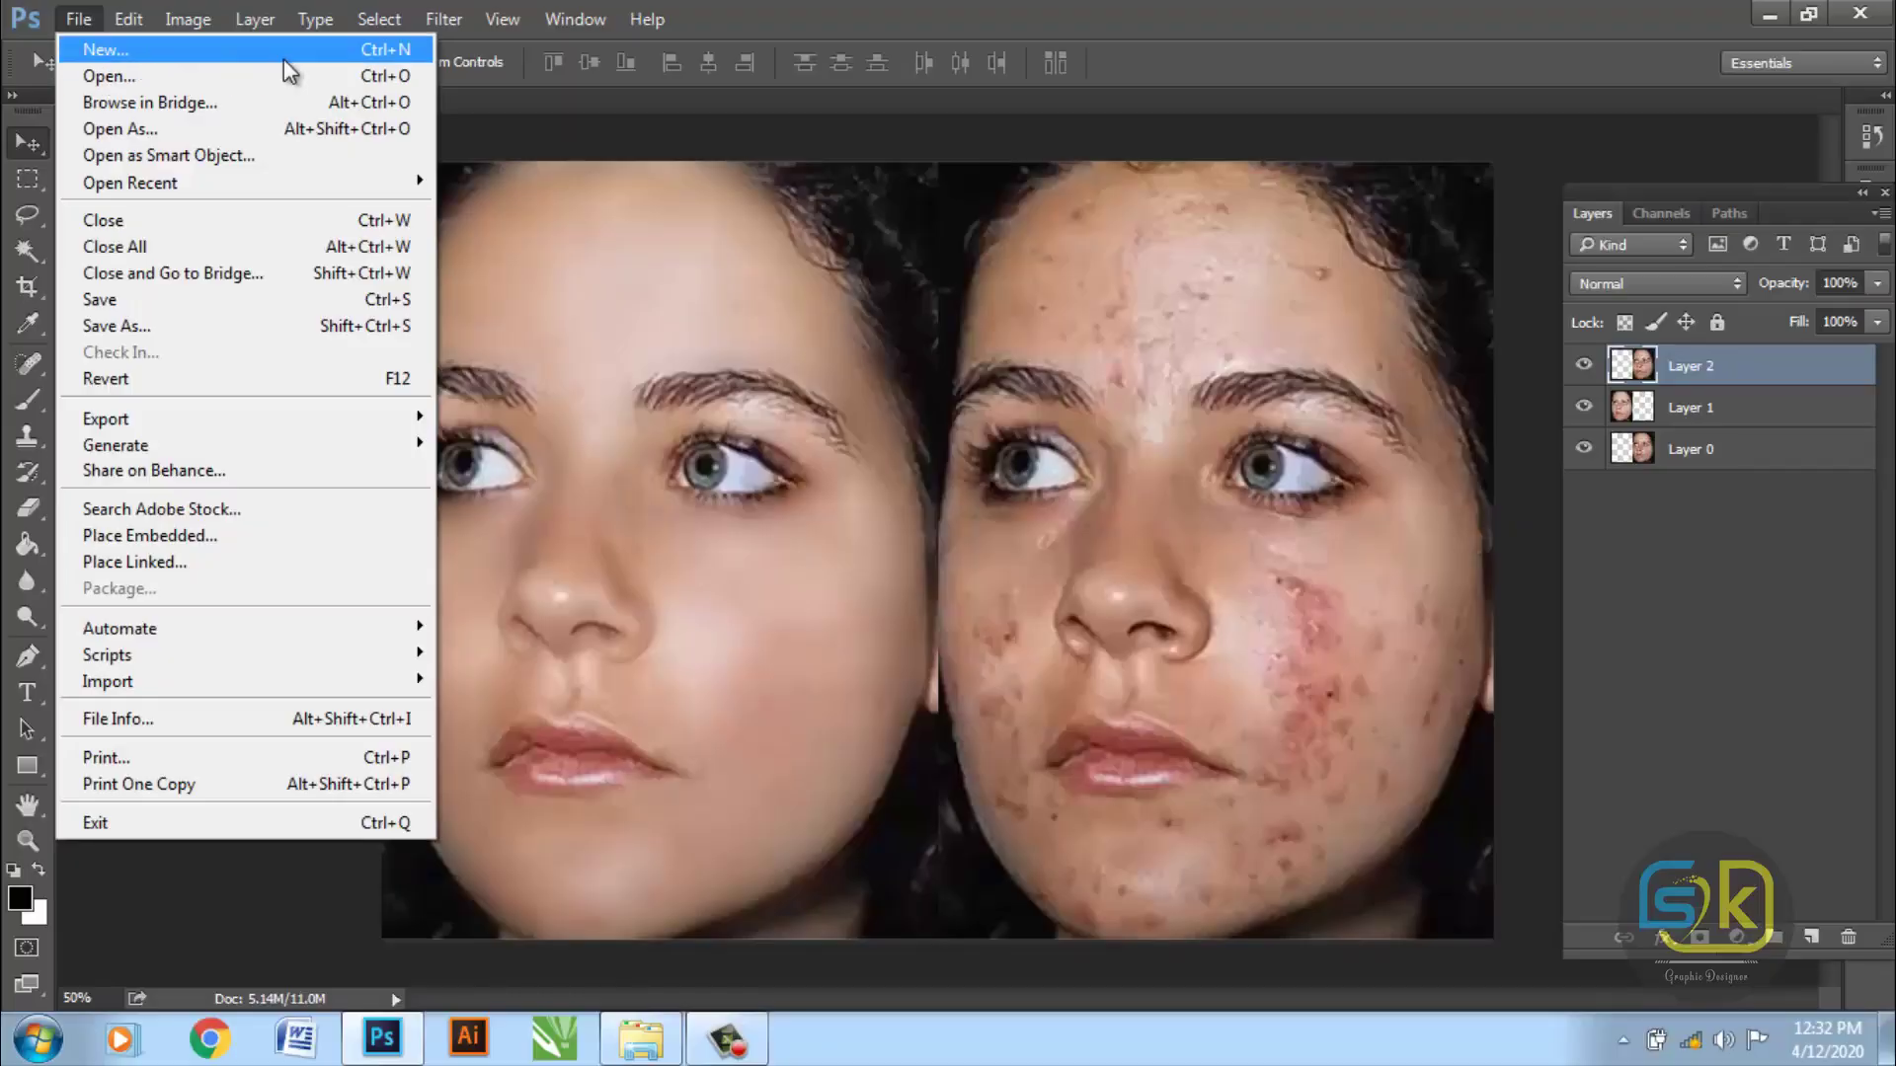
{"action": "left_click", "coordinate": [360, 79]}
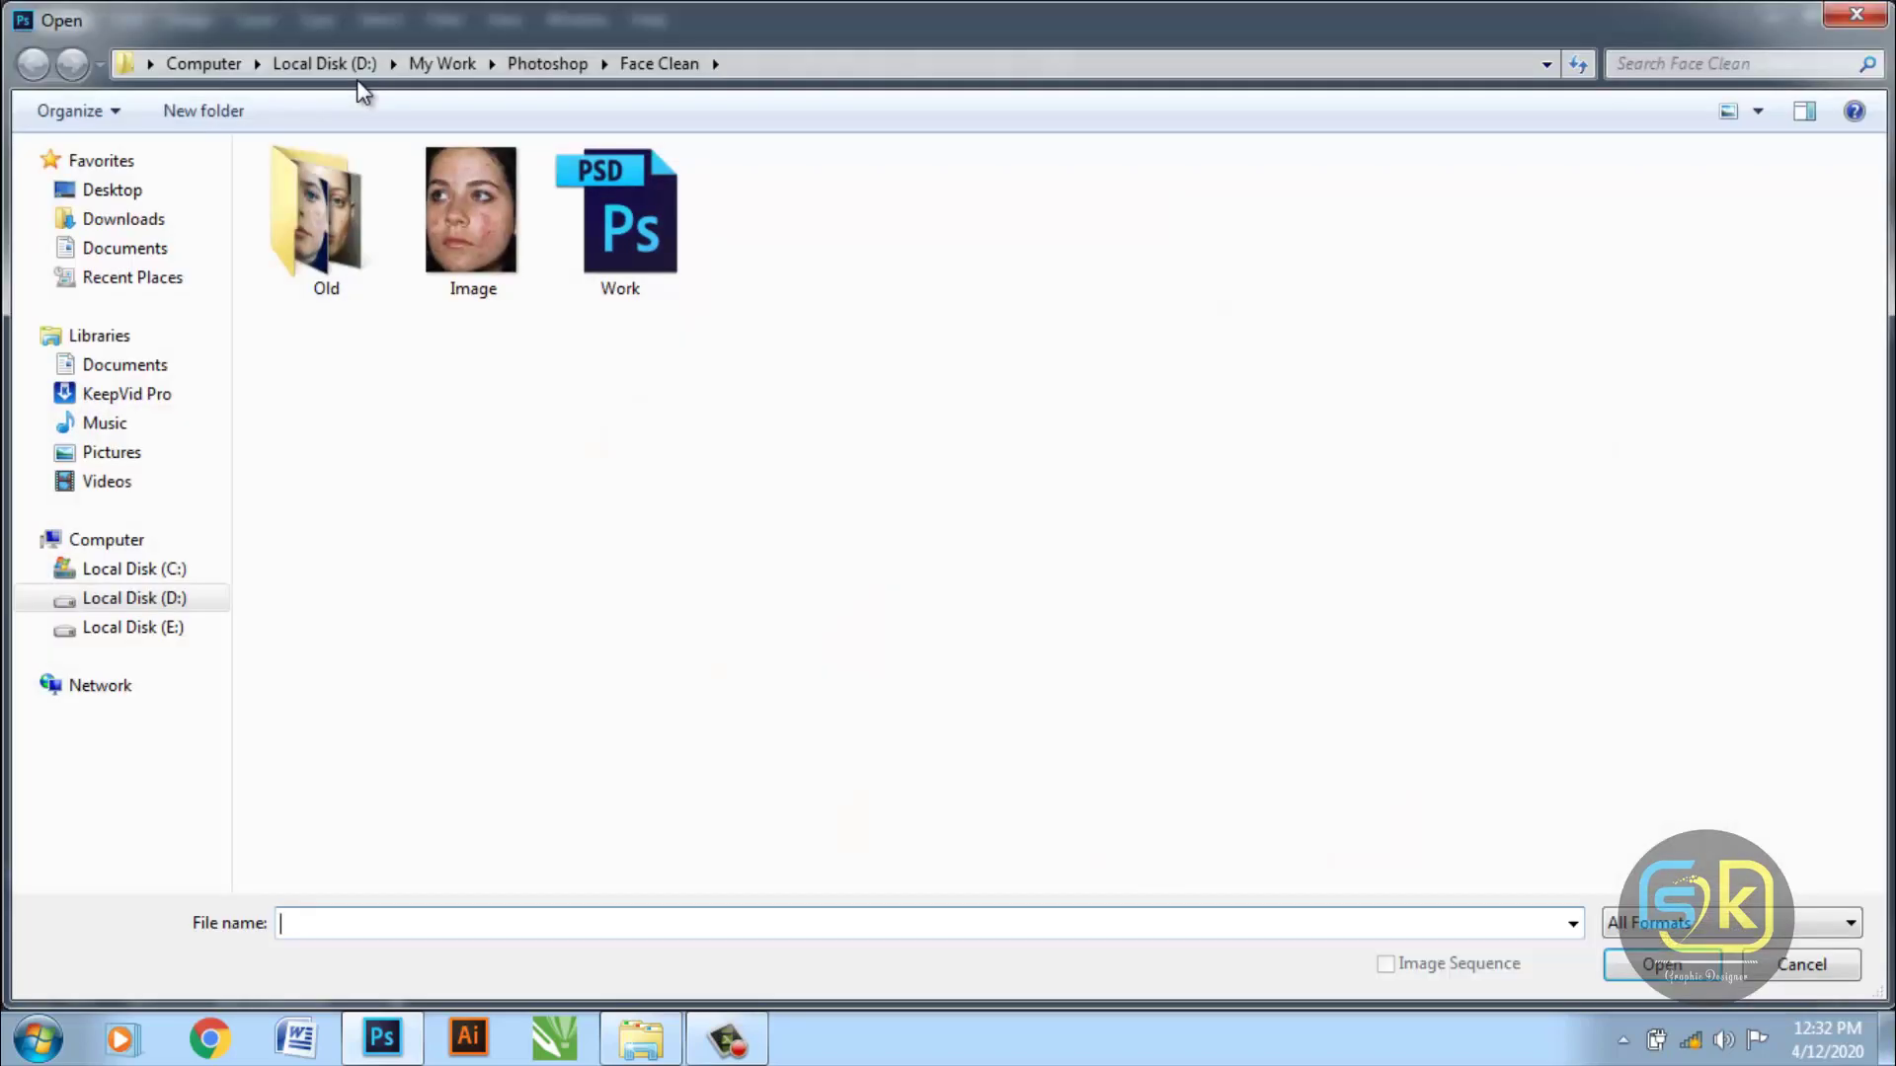
{"action": "left_click", "coordinate": [476, 216]}
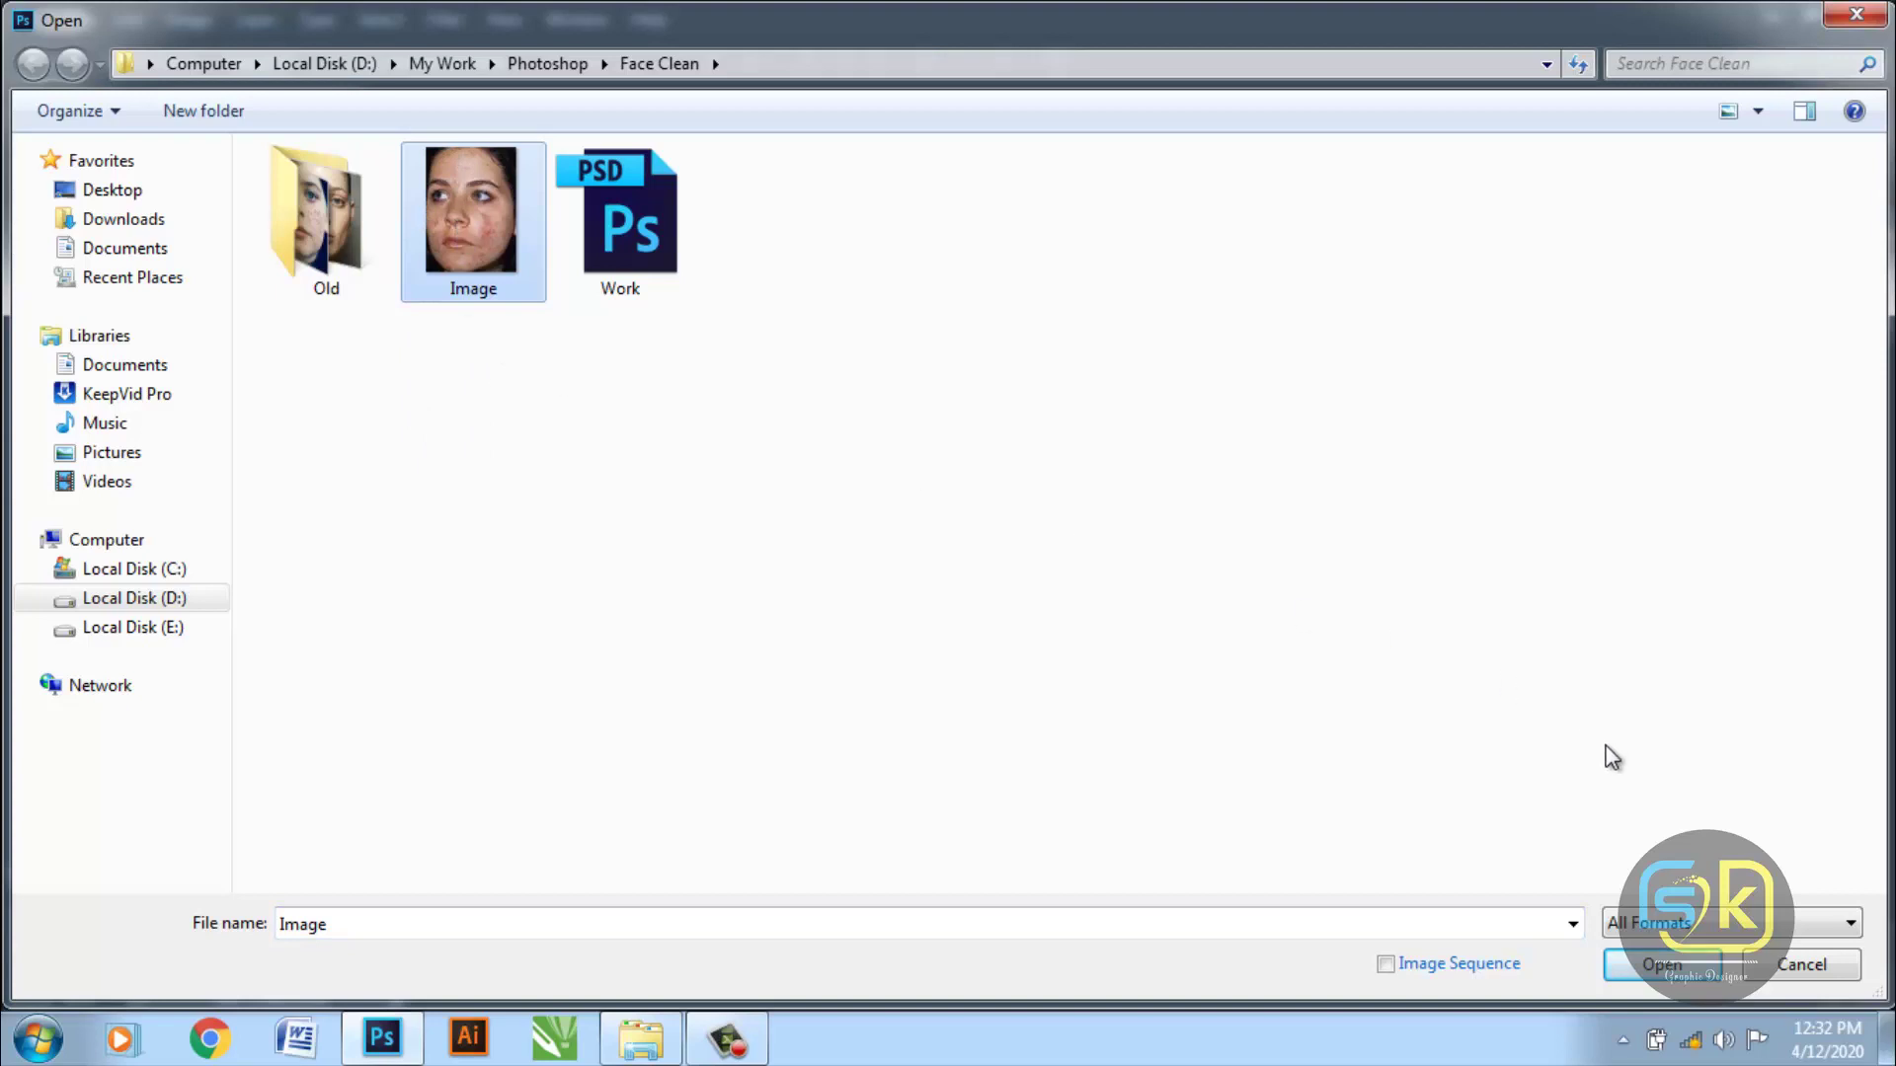
{"action": "left_click", "coordinate": [1664, 966]}
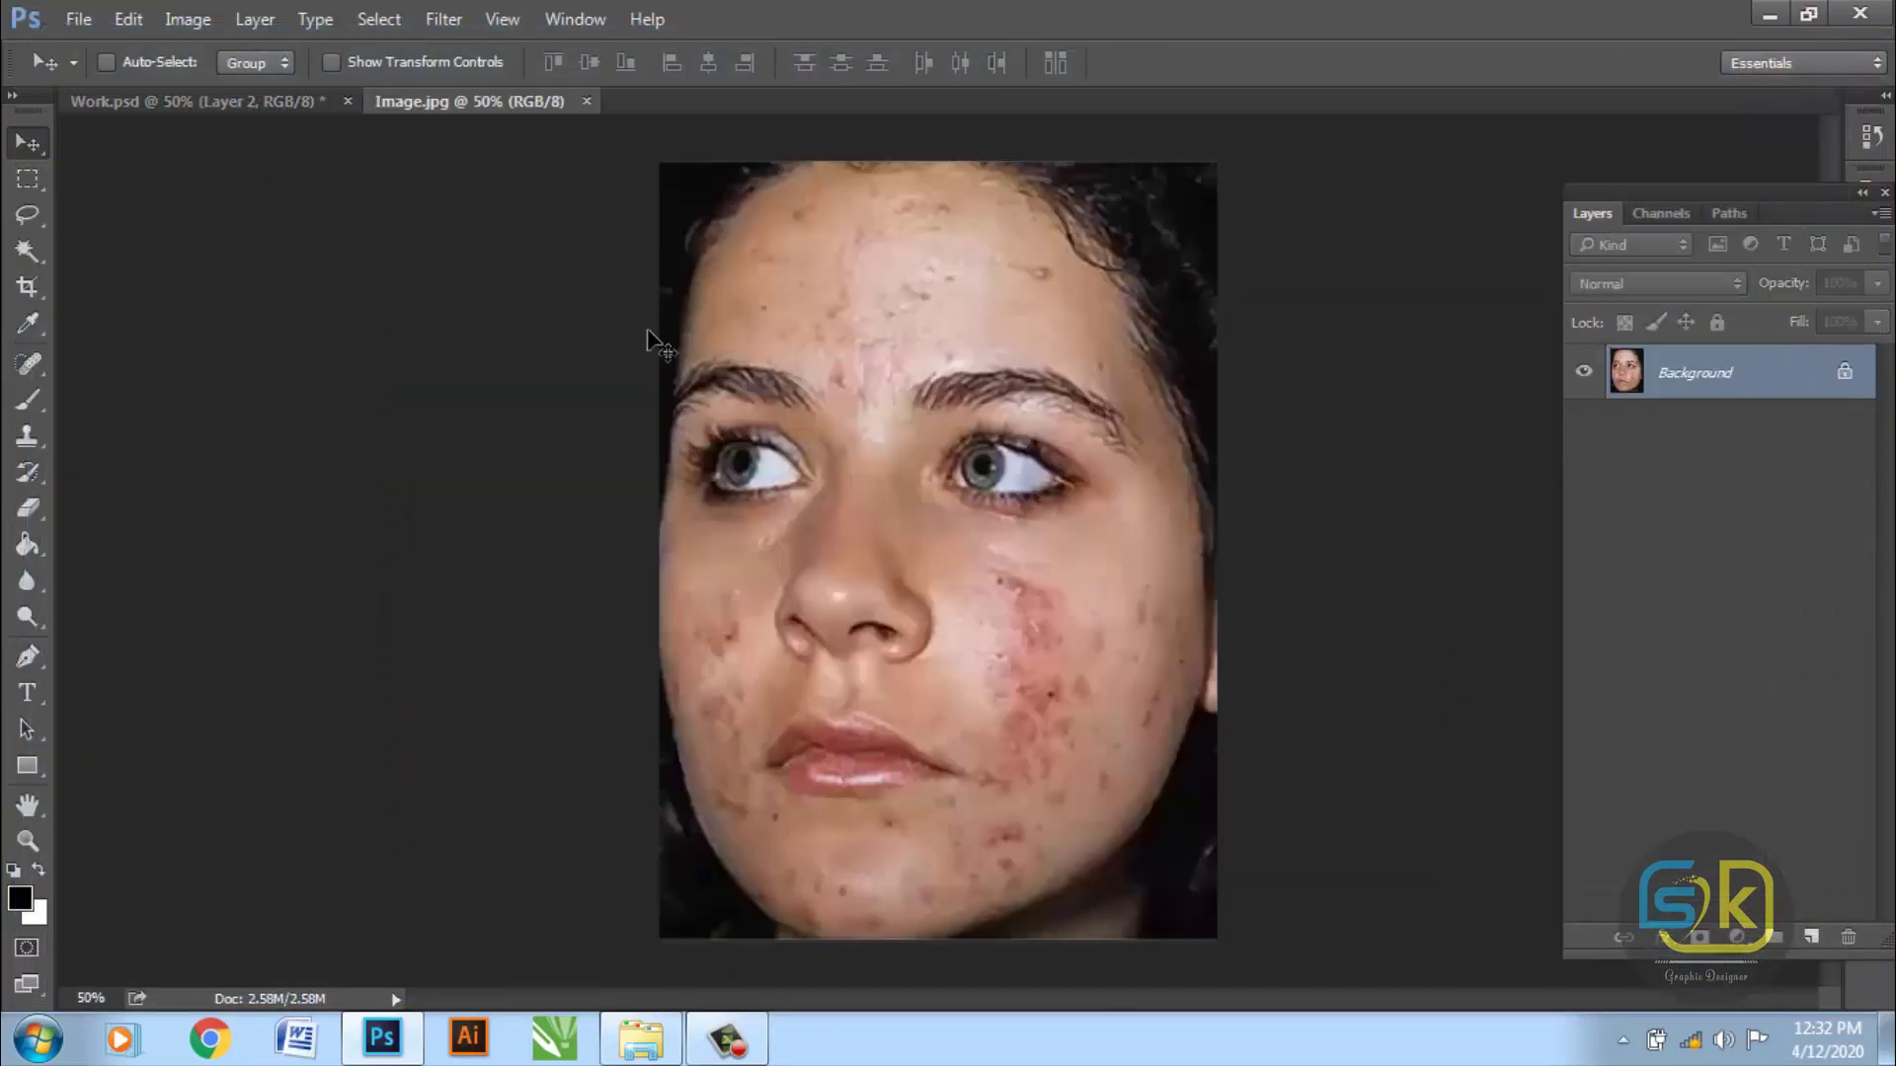
- Duplicate the face photo onto a new Layer 1 via Layer Via Copy
{"action": "left_click", "coordinate": [254, 20]}
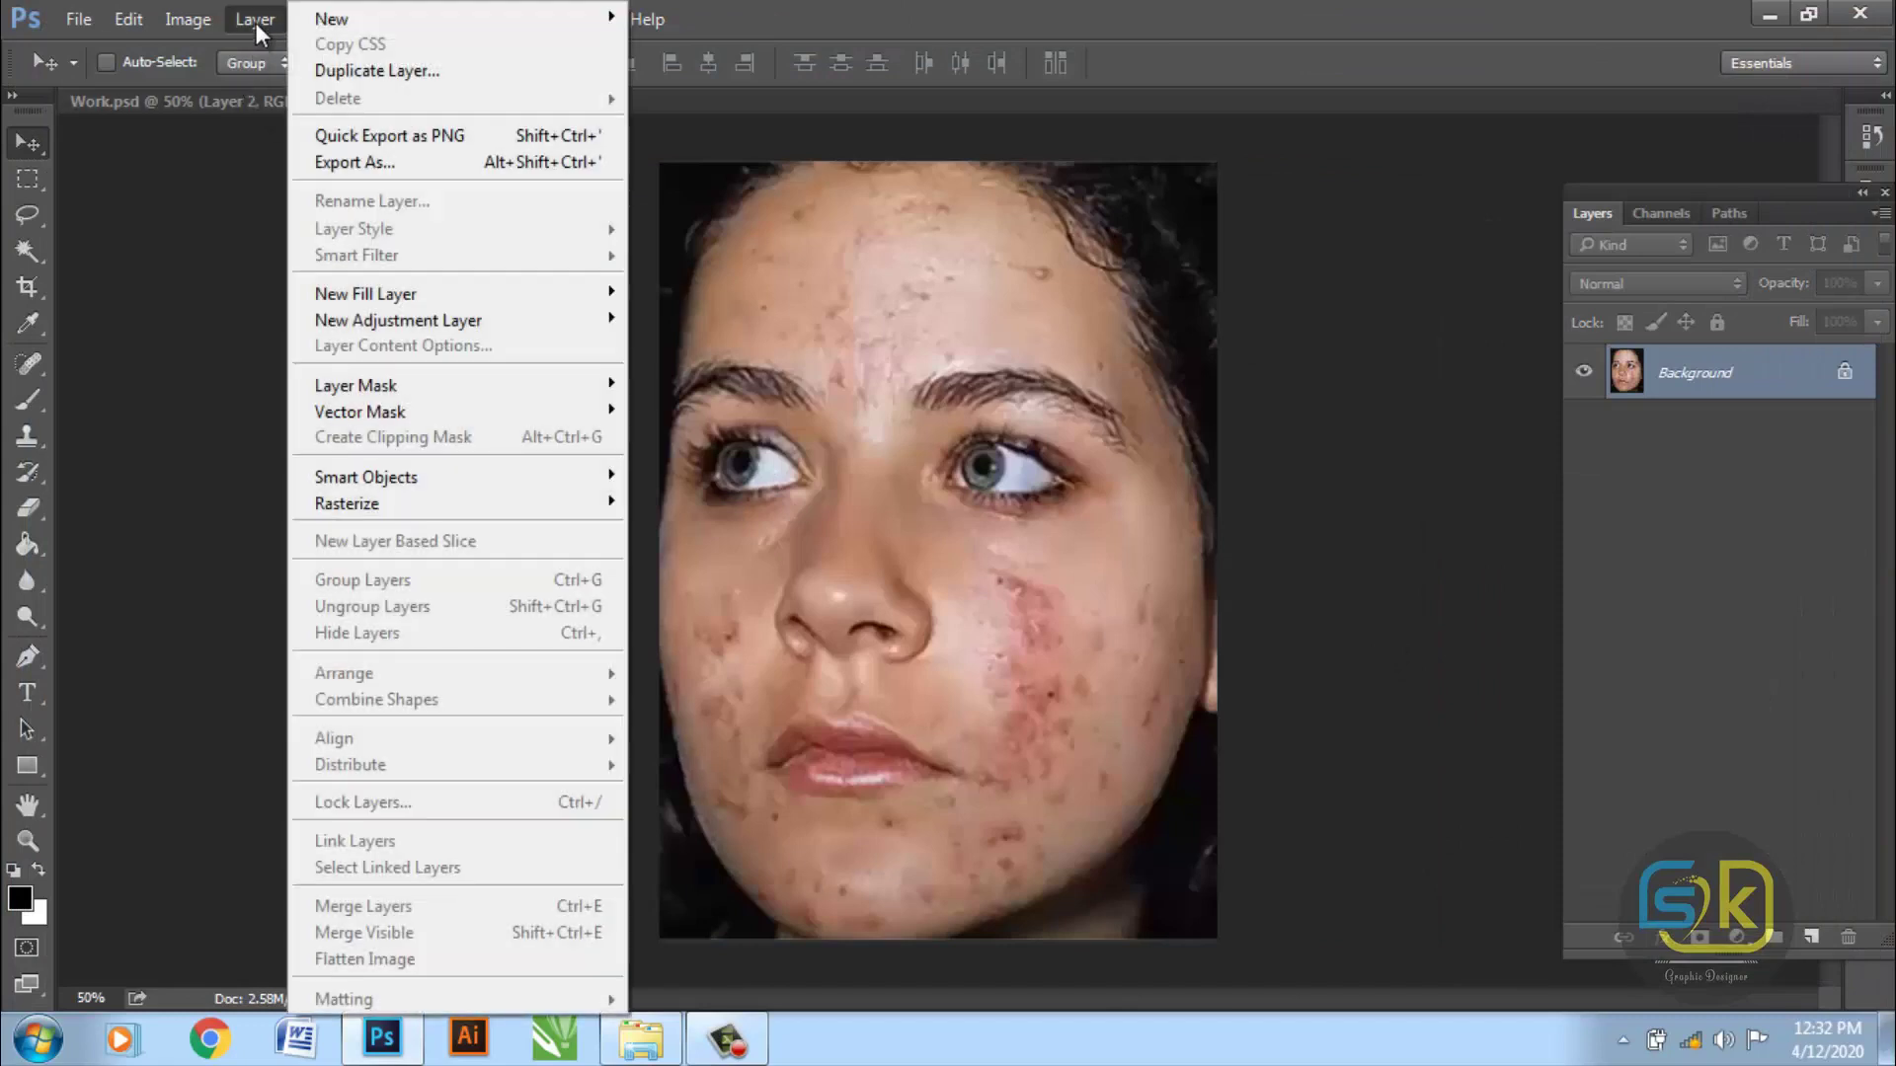
{"action": "mouse_move", "coordinate": [445, 19]}
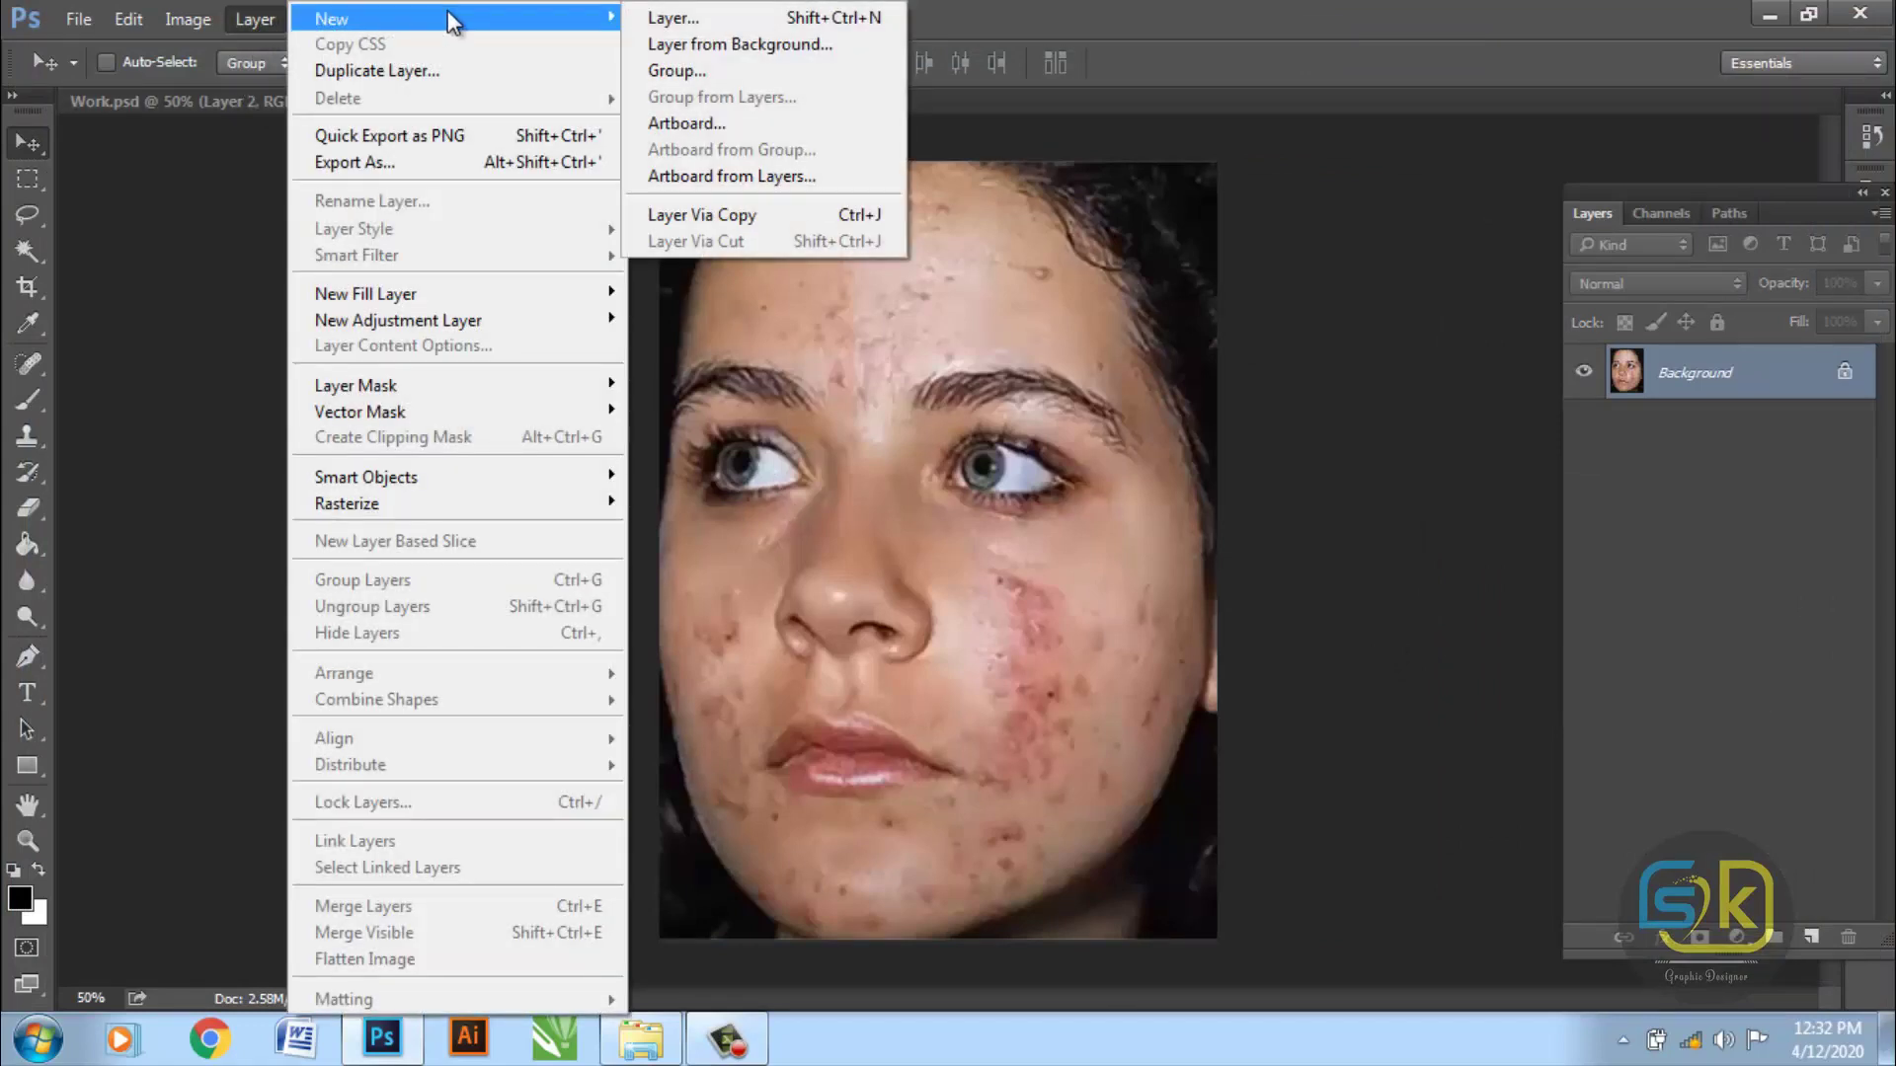
{"action": "left_click", "coordinate": [849, 215]}
{"action": "left_click", "coordinate": [1585, 373]}
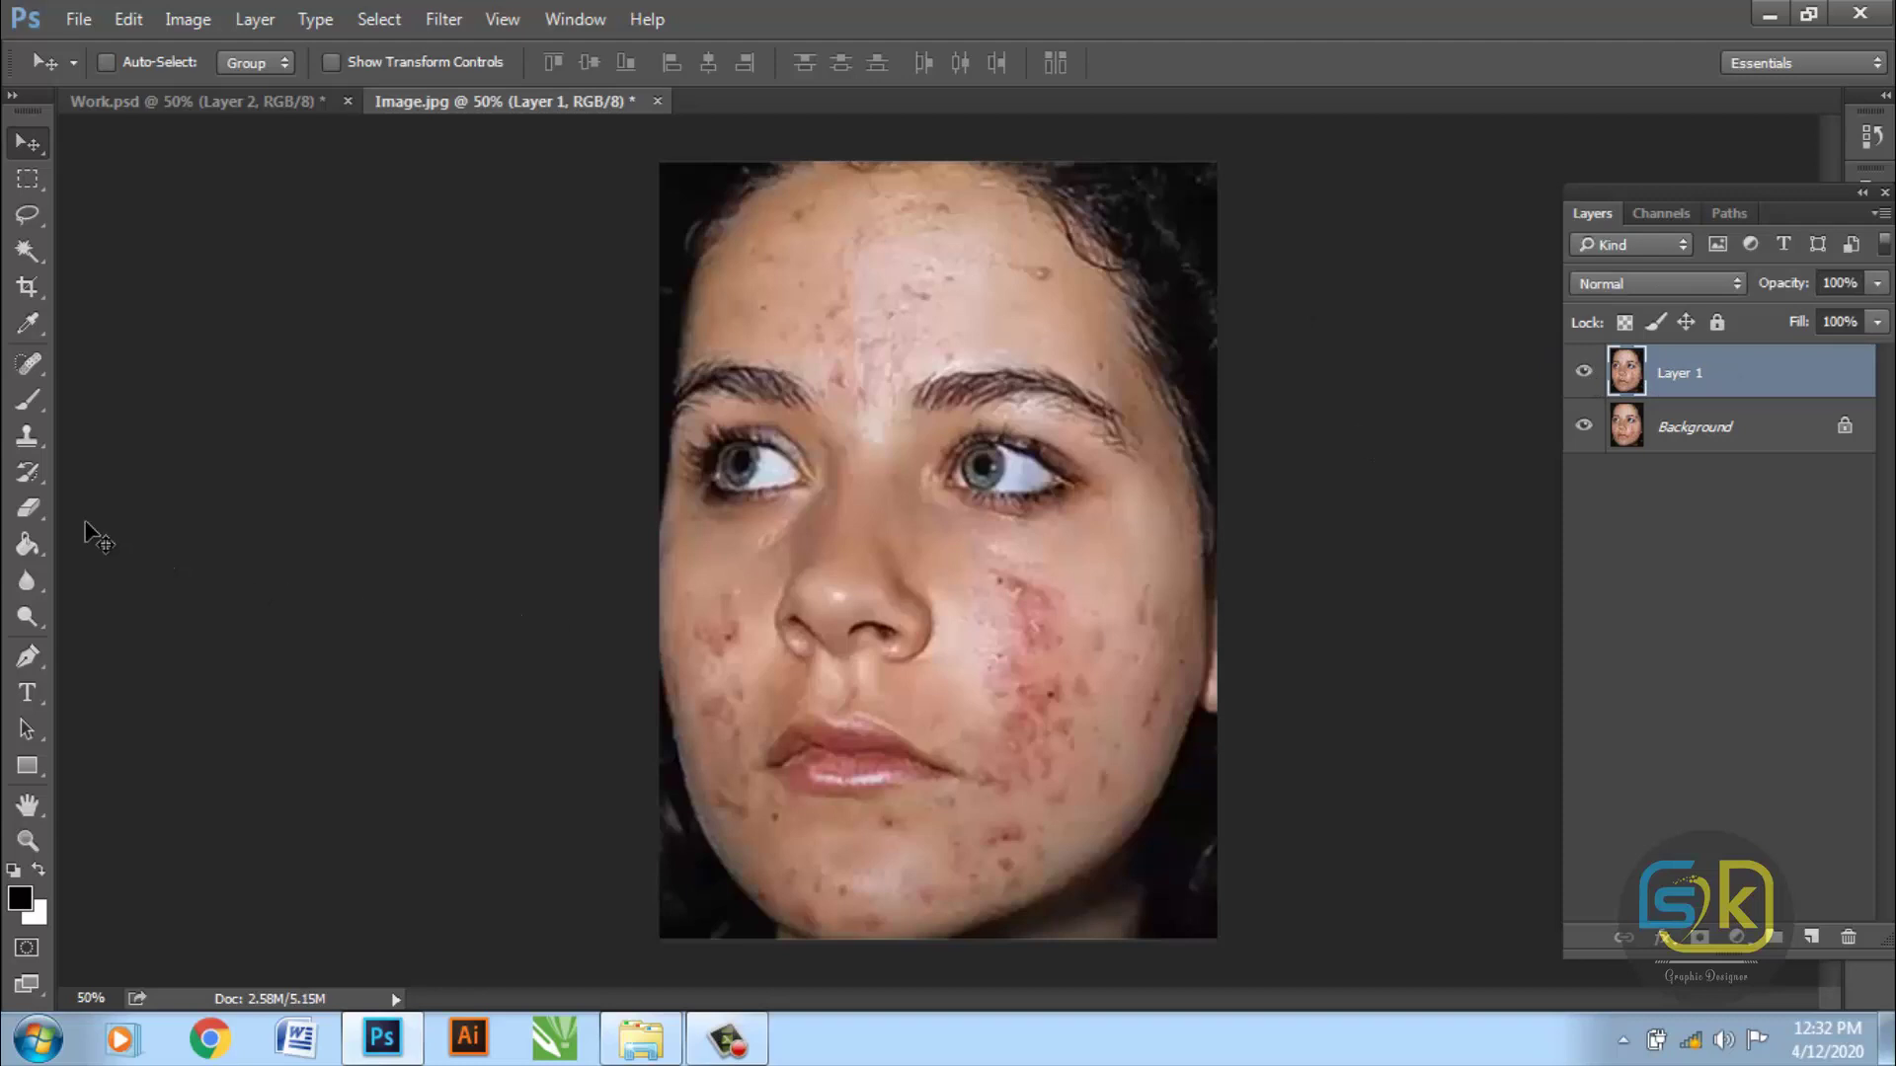
- Select the Spot Healing Brush and adjust its size with the bracket keys
{"action": "left_click", "coordinate": [28, 363]}
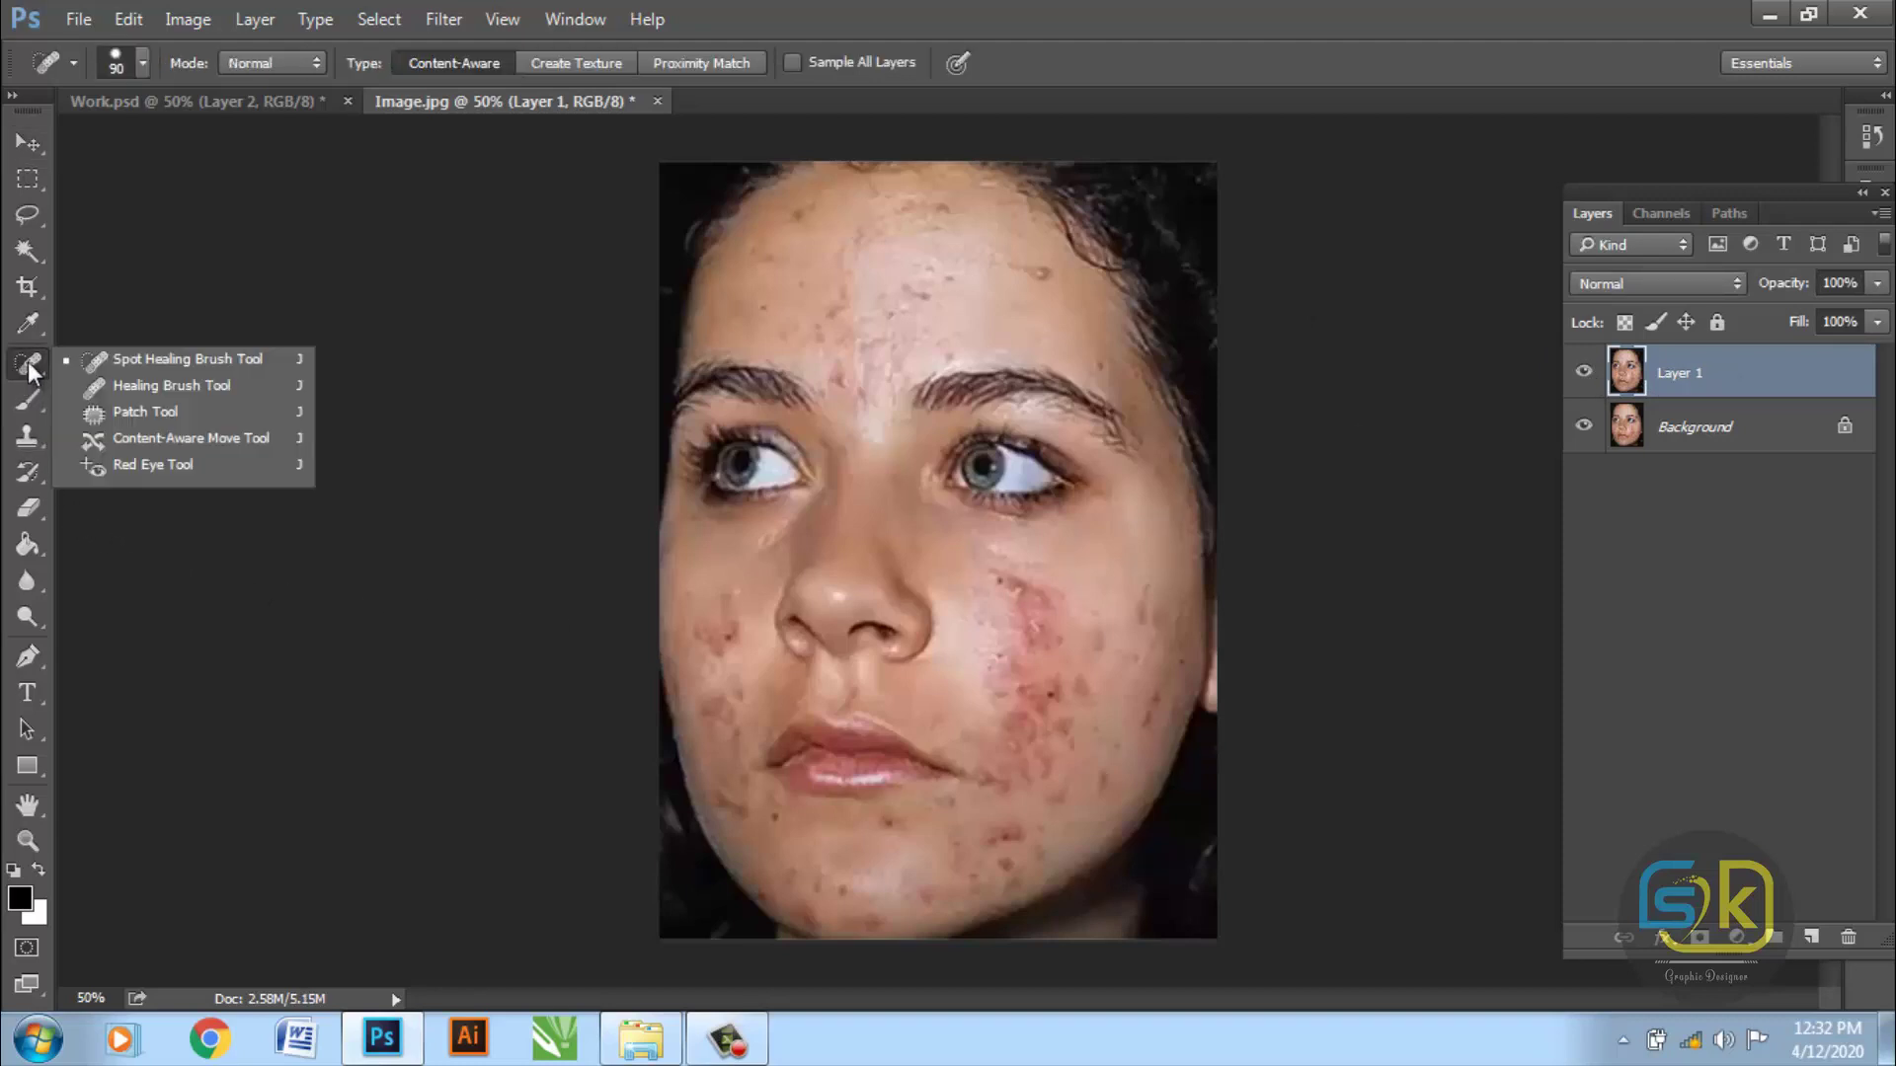
{"action": "left_click", "coordinate": [186, 359]}
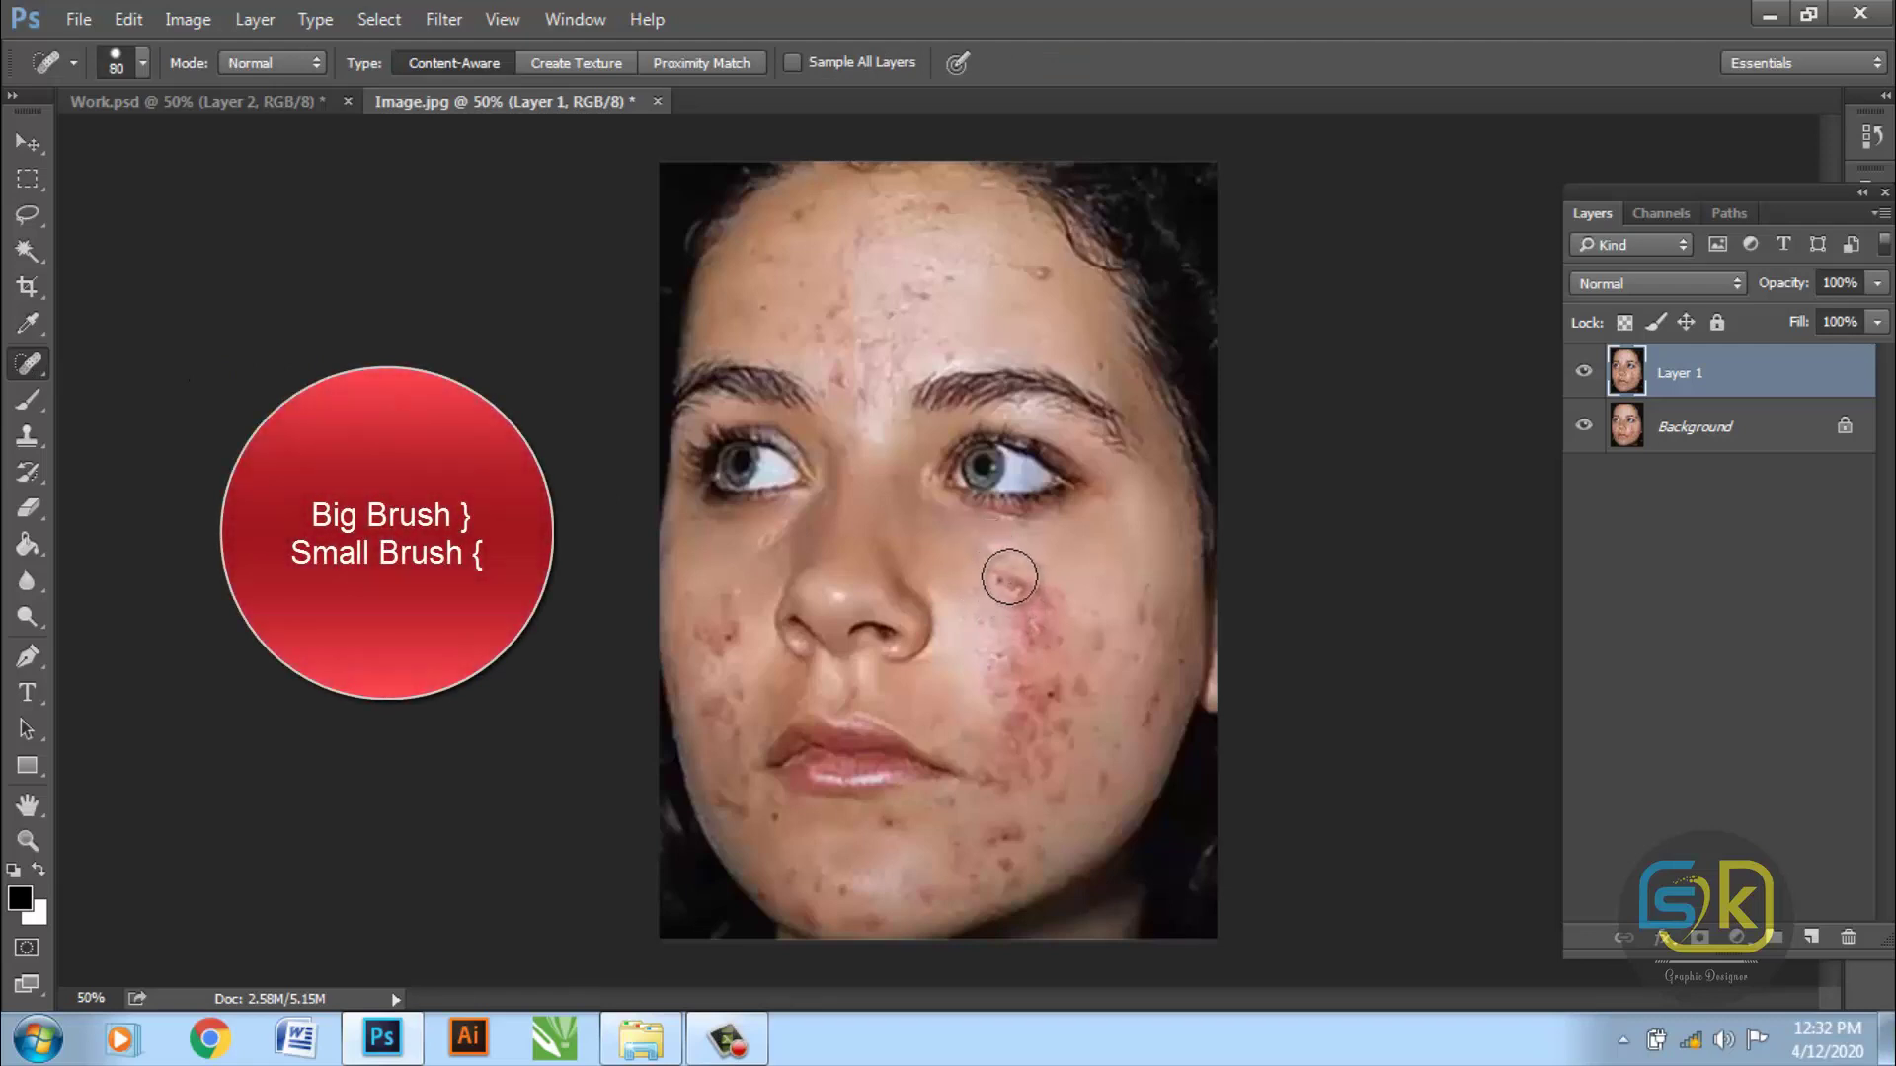
{"action": "key", "text": "bracketleft"}
{"action": "key", "text": "bracketleft"}
{"action": "key", "text": "bracketleft"}
{"action": "key", "text": "bracketright"}
{"action": "key", "text": "bracketright"}
{"action": "key", "text": "bracketright"}
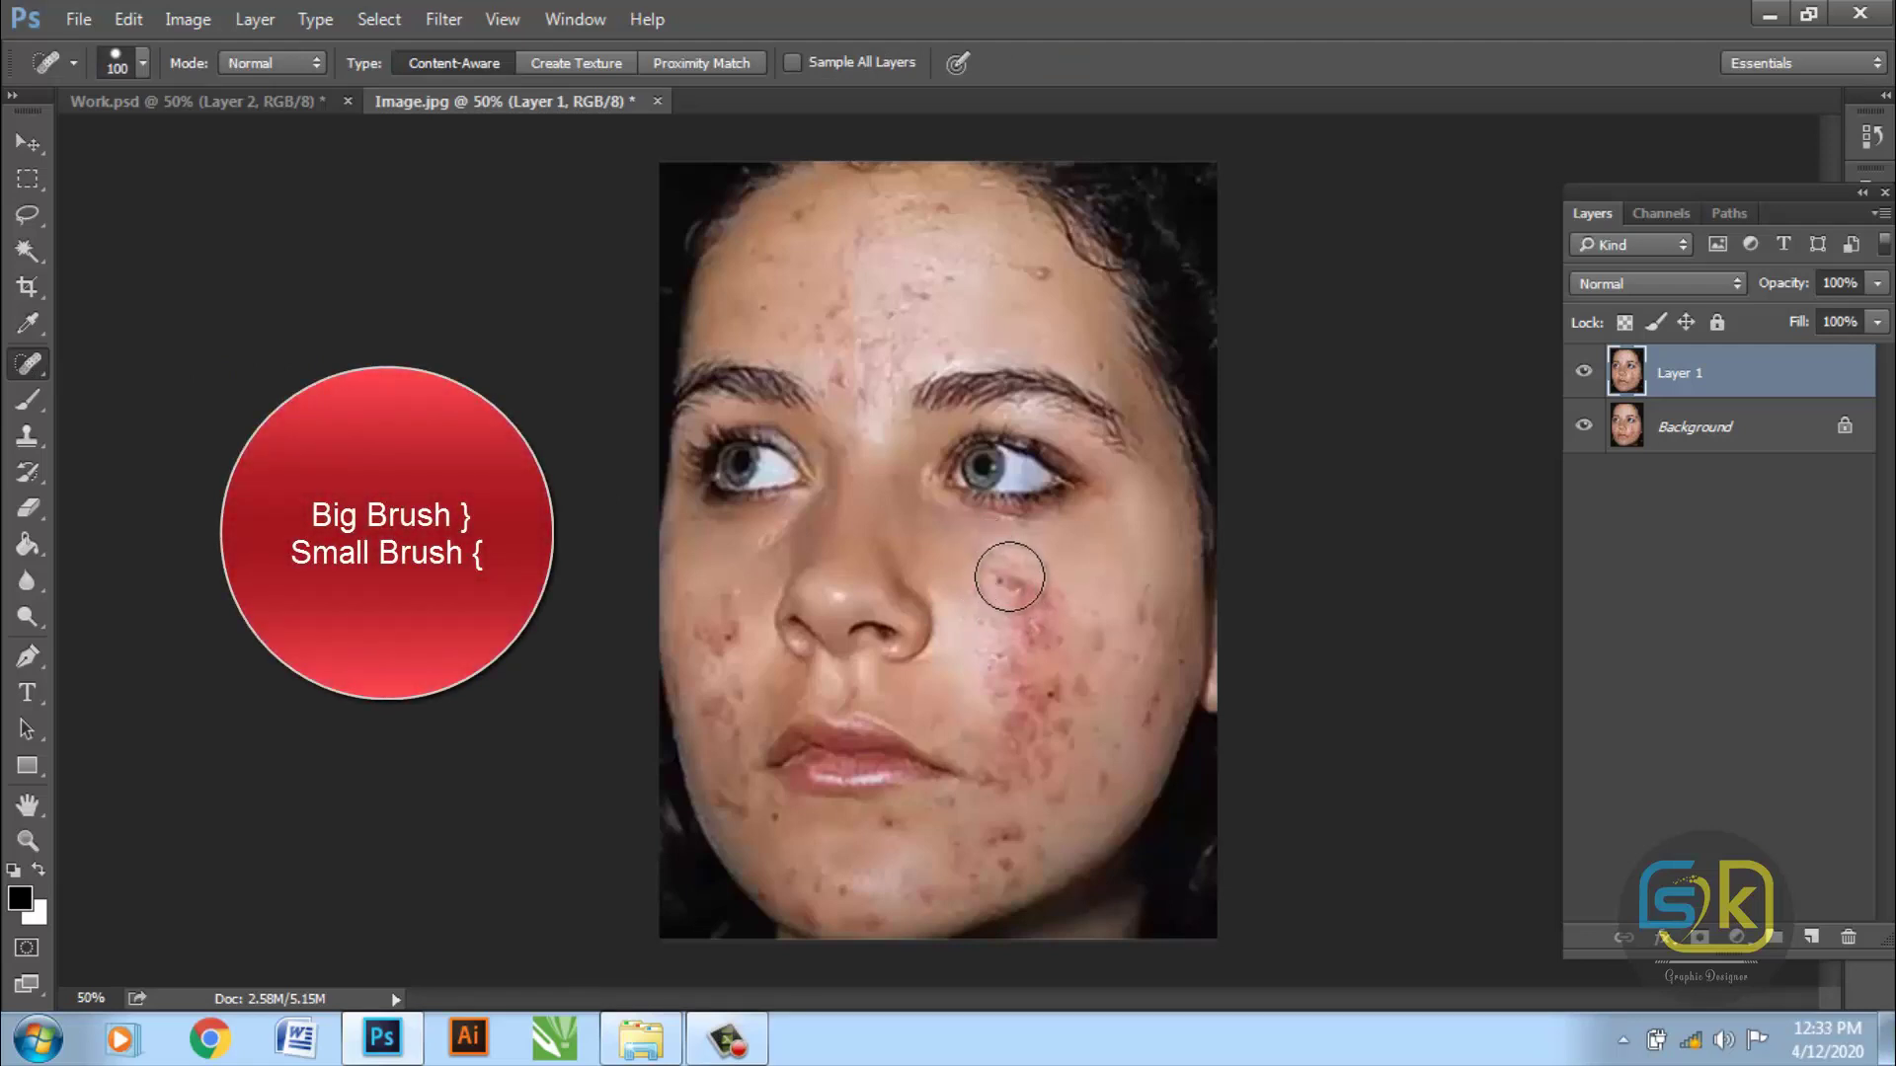
{"action": "key", "text": "bracketright"}
{"action": "key", "text": "bracketright"}
{"action": "key", "text": "bracketright"}
{"action": "key", "text": "bracketright"}
{"action": "key", "text": "bracketright"}
{"action": "key", "text": "bracketright"}
{"action": "key", "text": "bracketleft"}
{"action": "key", "text": "bracketleft"}
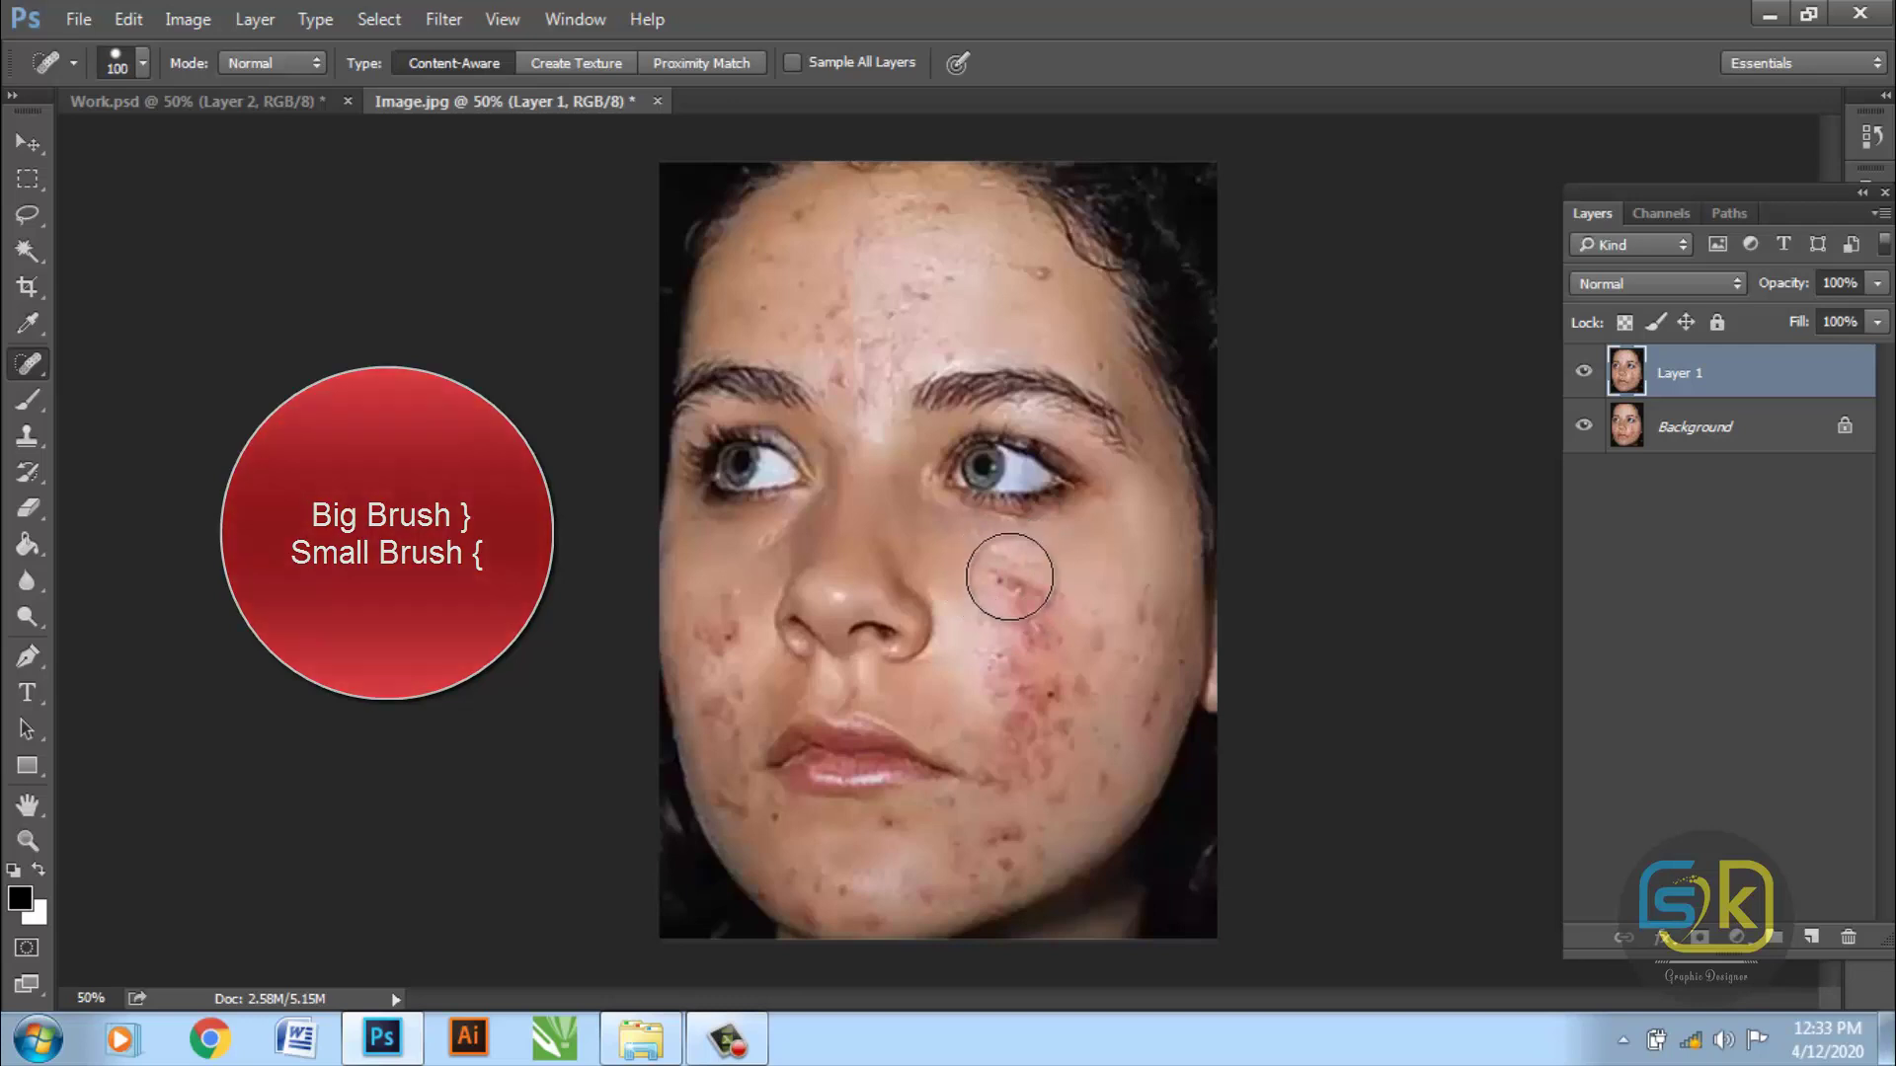
{"action": "key", "text": "bracketleft"}
{"action": "key", "text": "bracketleft"}
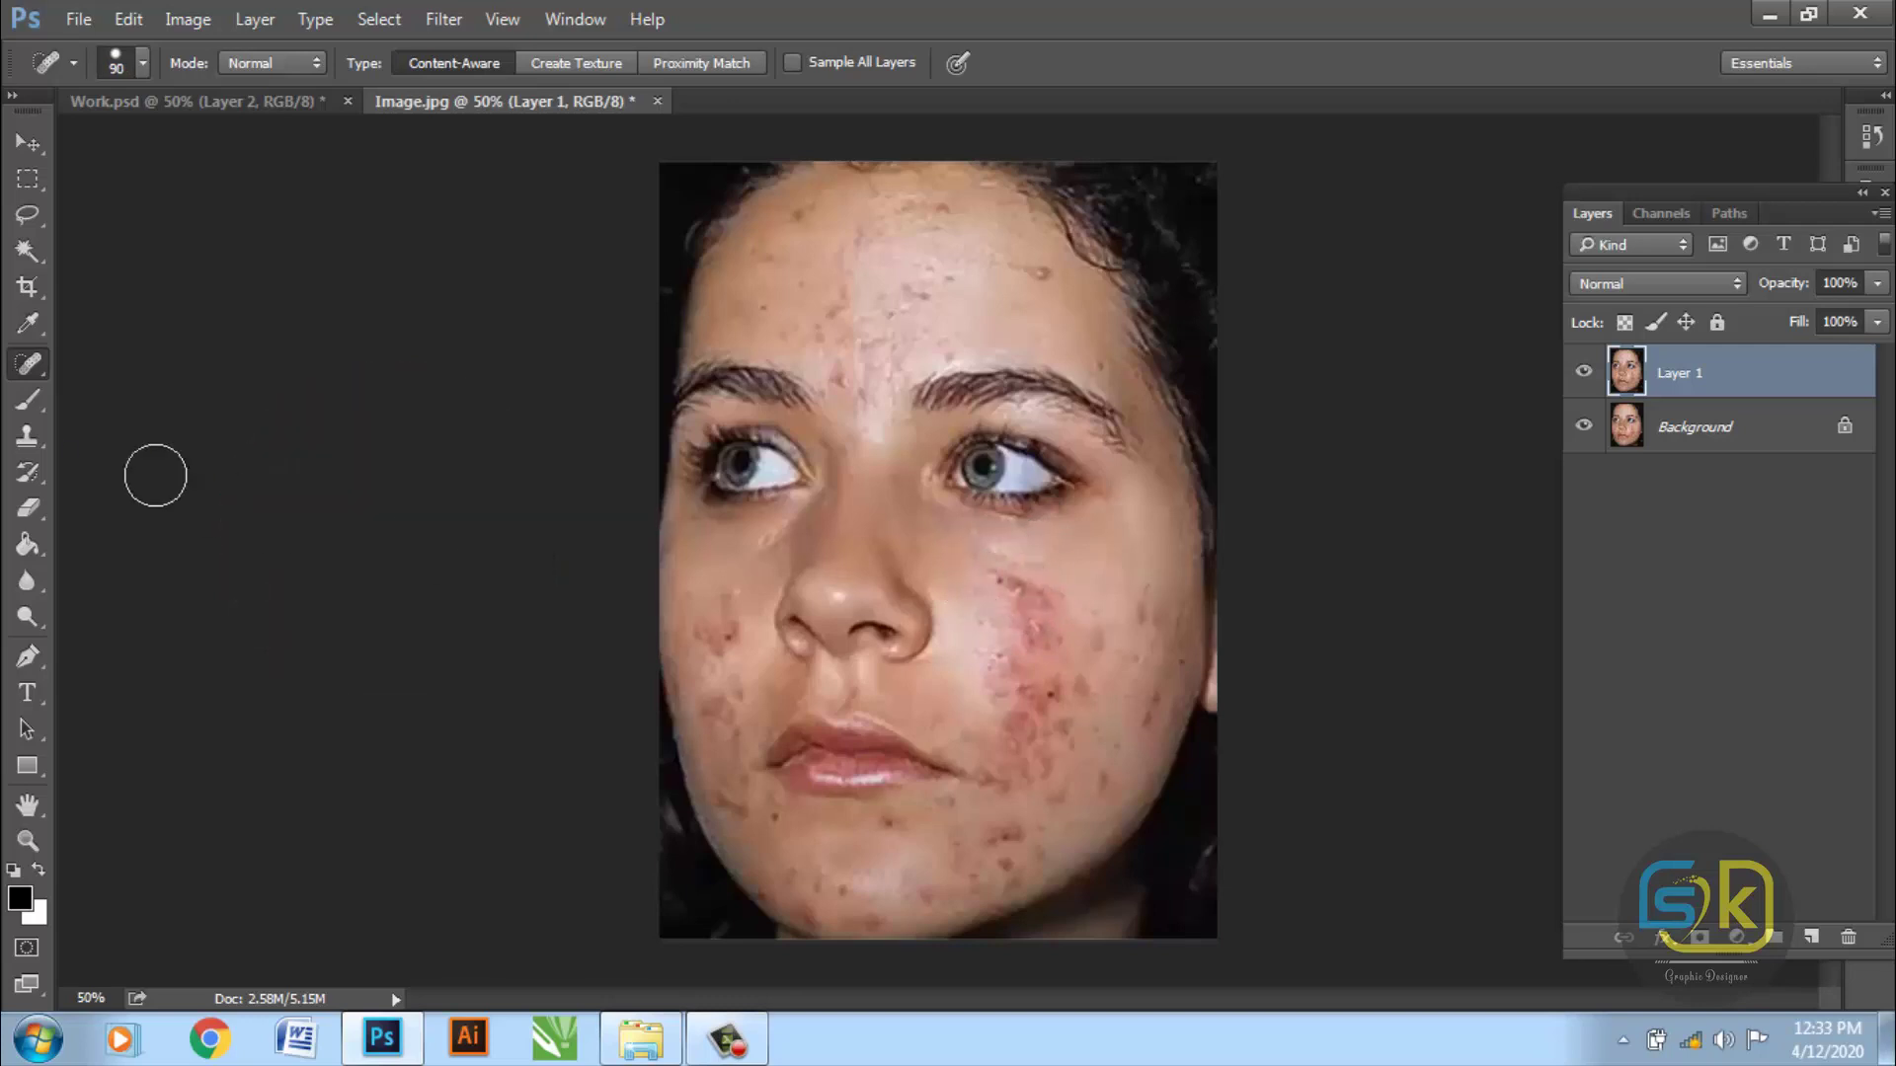
{"action": "right_click", "coordinate": [38, 369]}
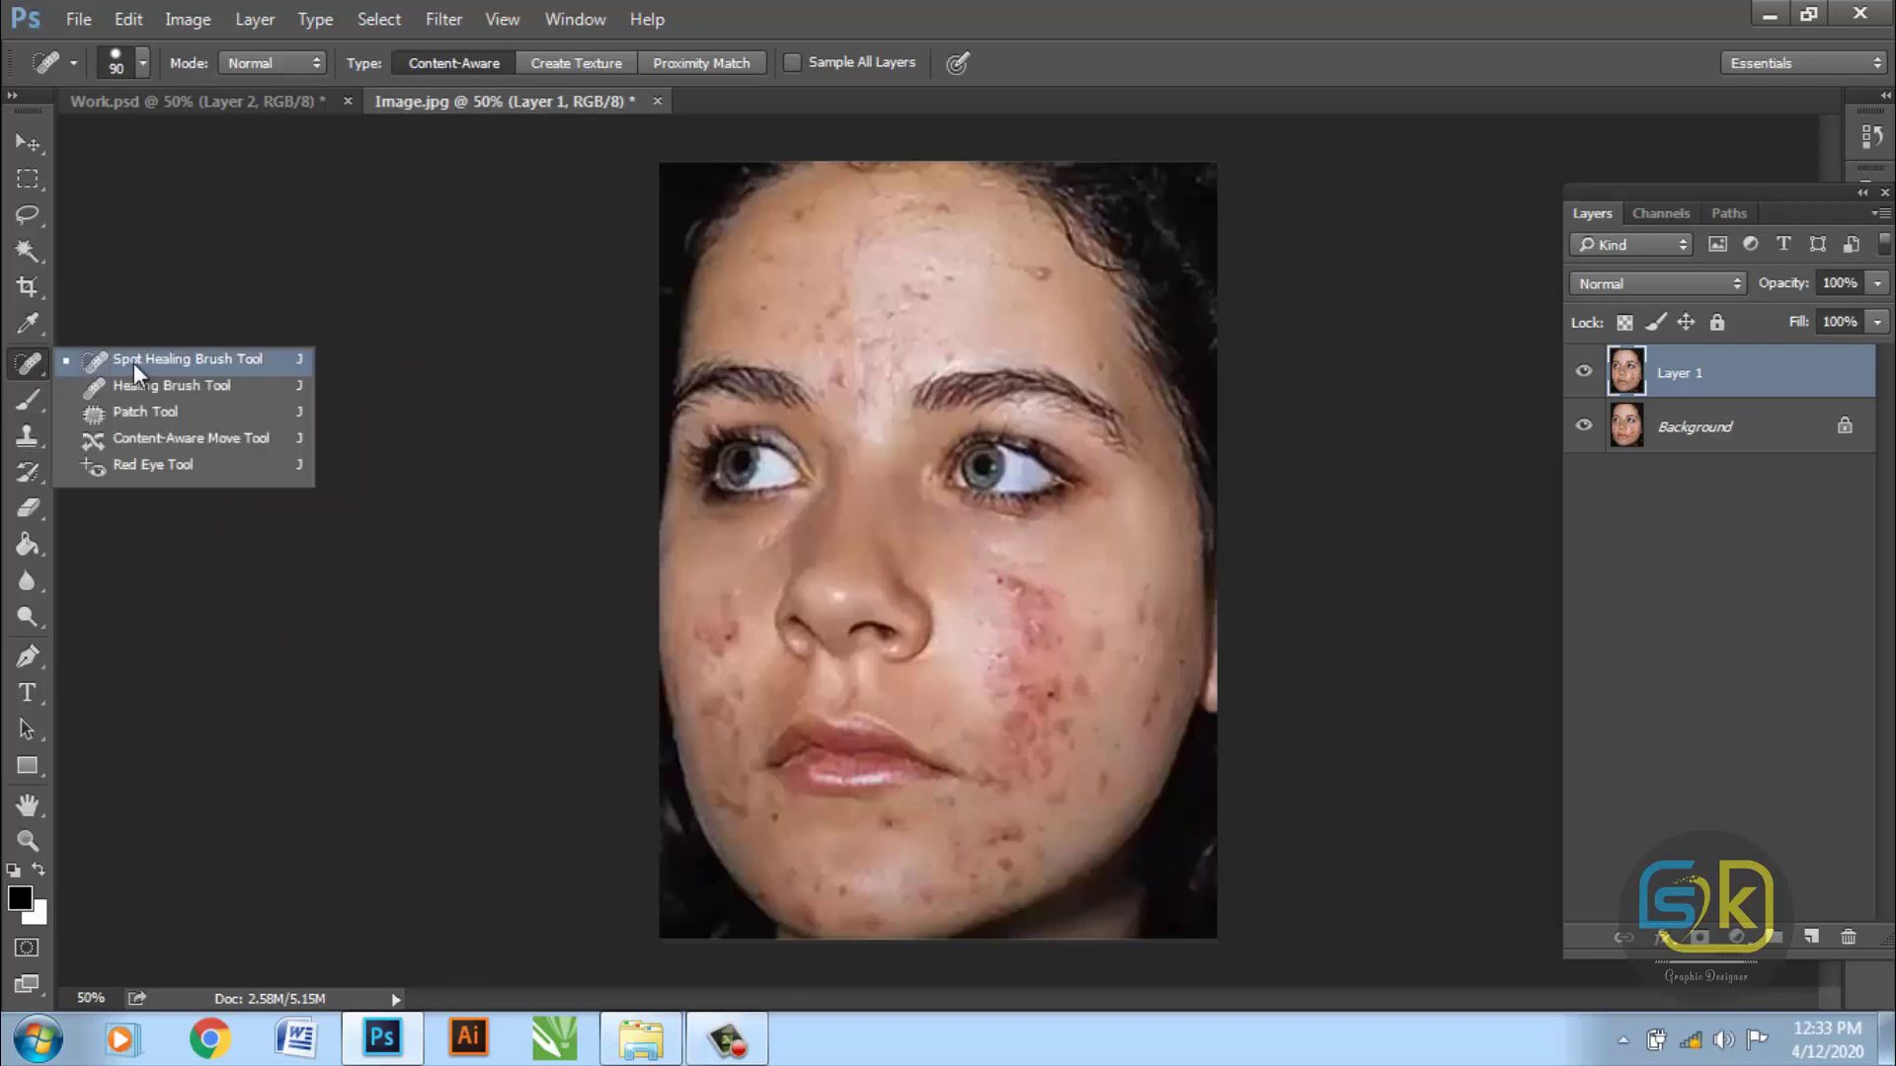
{"action": "left_click", "coordinate": [210, 361]}
- Heal the blemishes on both cheeks, the forehead and around the mouth
{"action": "mouse_move", "coordinate": [1016, 580]}
{"action": "left_mouse_down"}
{"action": "mouse_move", "coordinate": [1125, 624]}
{"action": "mouse_move", "coordinate": [1135, 676]}
{"action": "mouse_move", "coordinate": [1012, 775]}
{"action": "left_mouse_up"}
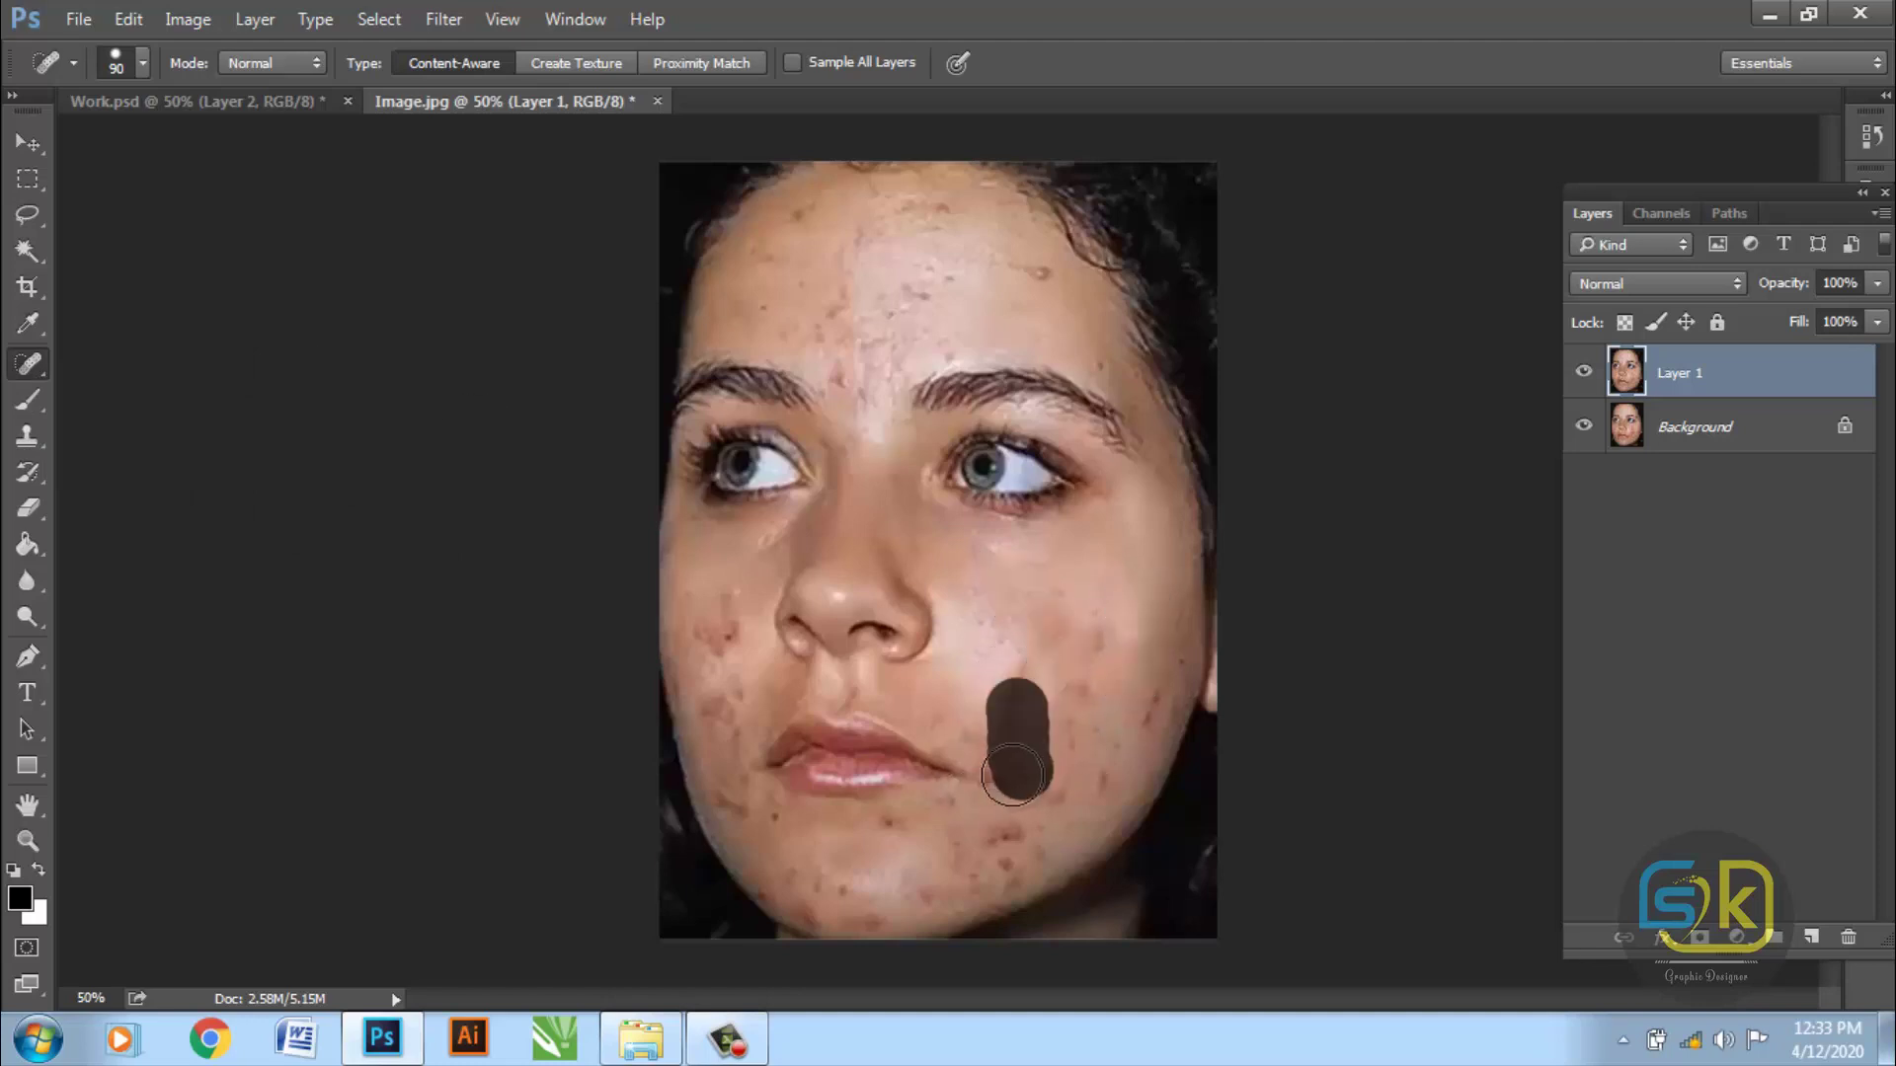
{"action": "left_click_drag", "start_coordinate": [1016, 665], "coordinate": [1032, 775]}
{"action": "left_click_drag", "start_coordinate": [731, 710], "coordinate": [753, 783]}
{"action": "left_click_drag", "start_coordinate": [982, 844], "coordinate": [1009, 837]}
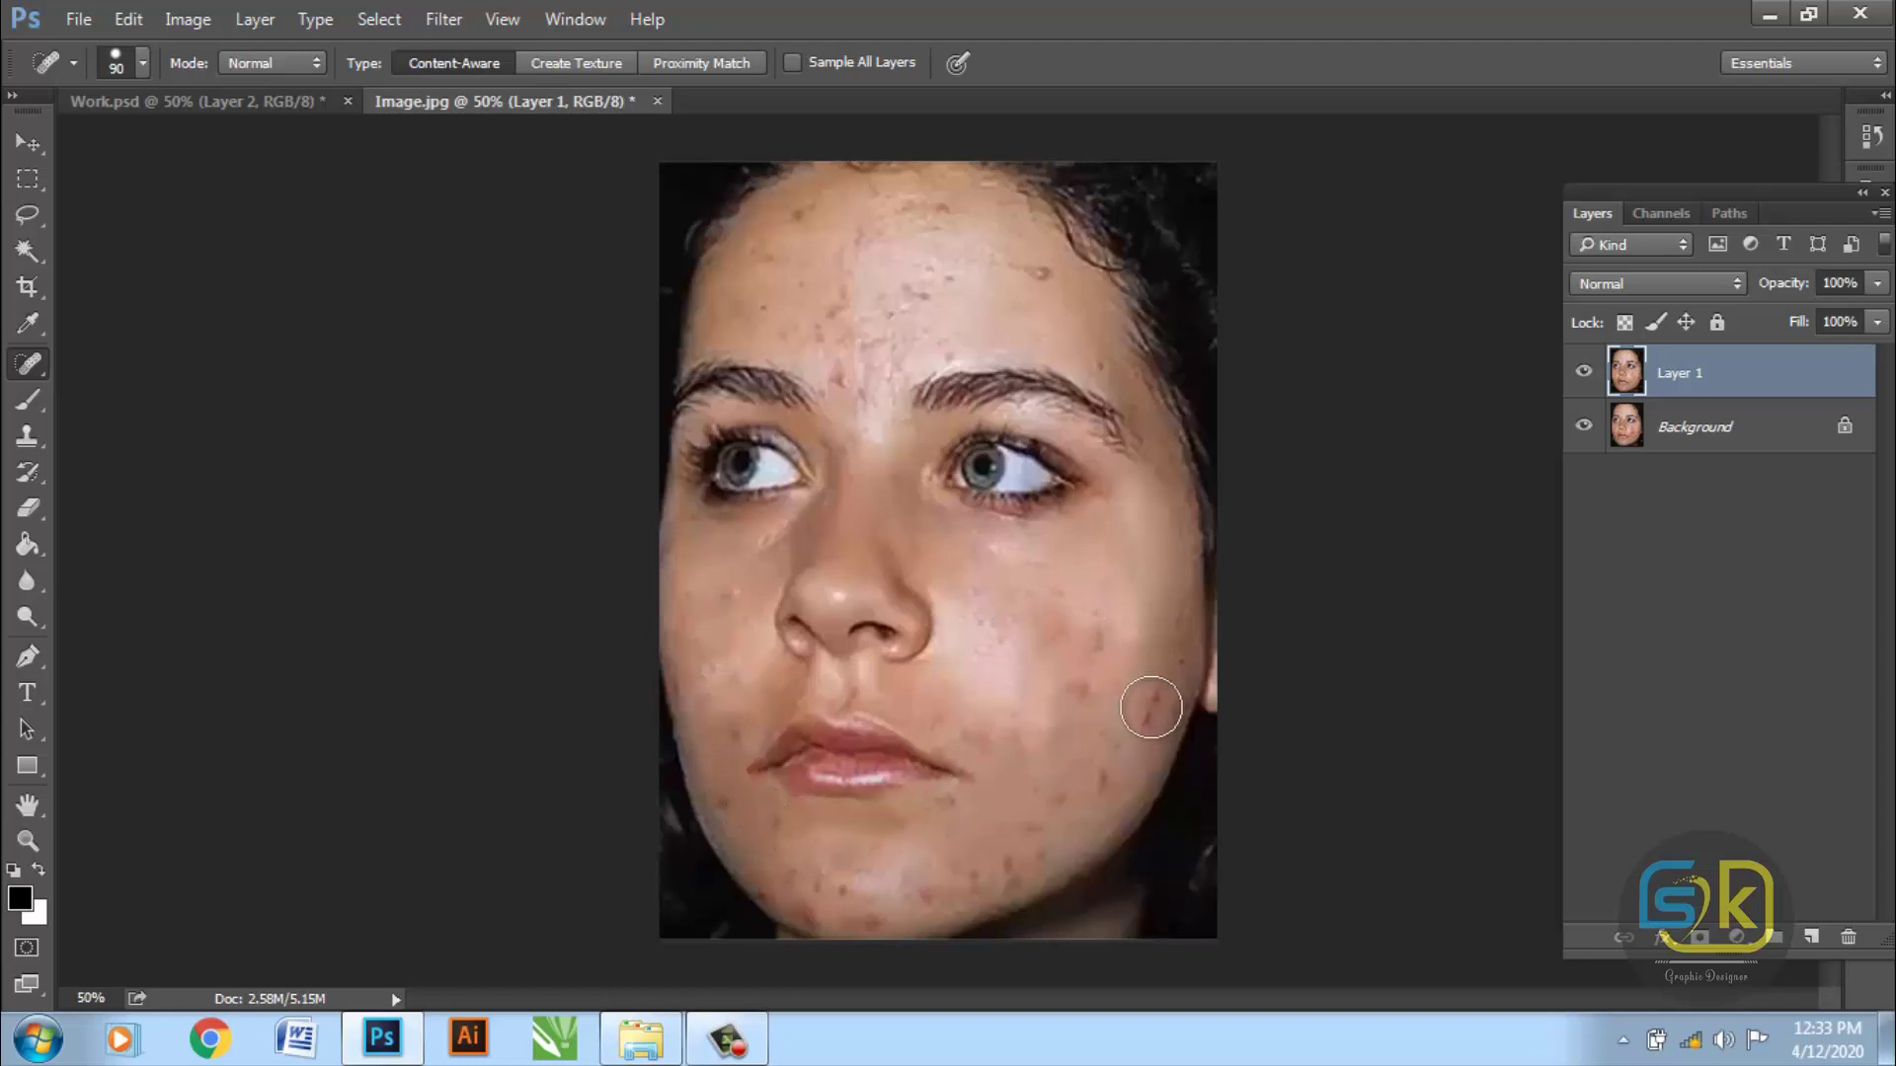
{"action": "left_click_drag", "start_coordinate": [1066, 666], "coordinate": [1086, 644]}
{"action": "left_click", "coordinate": [1093, 653]}
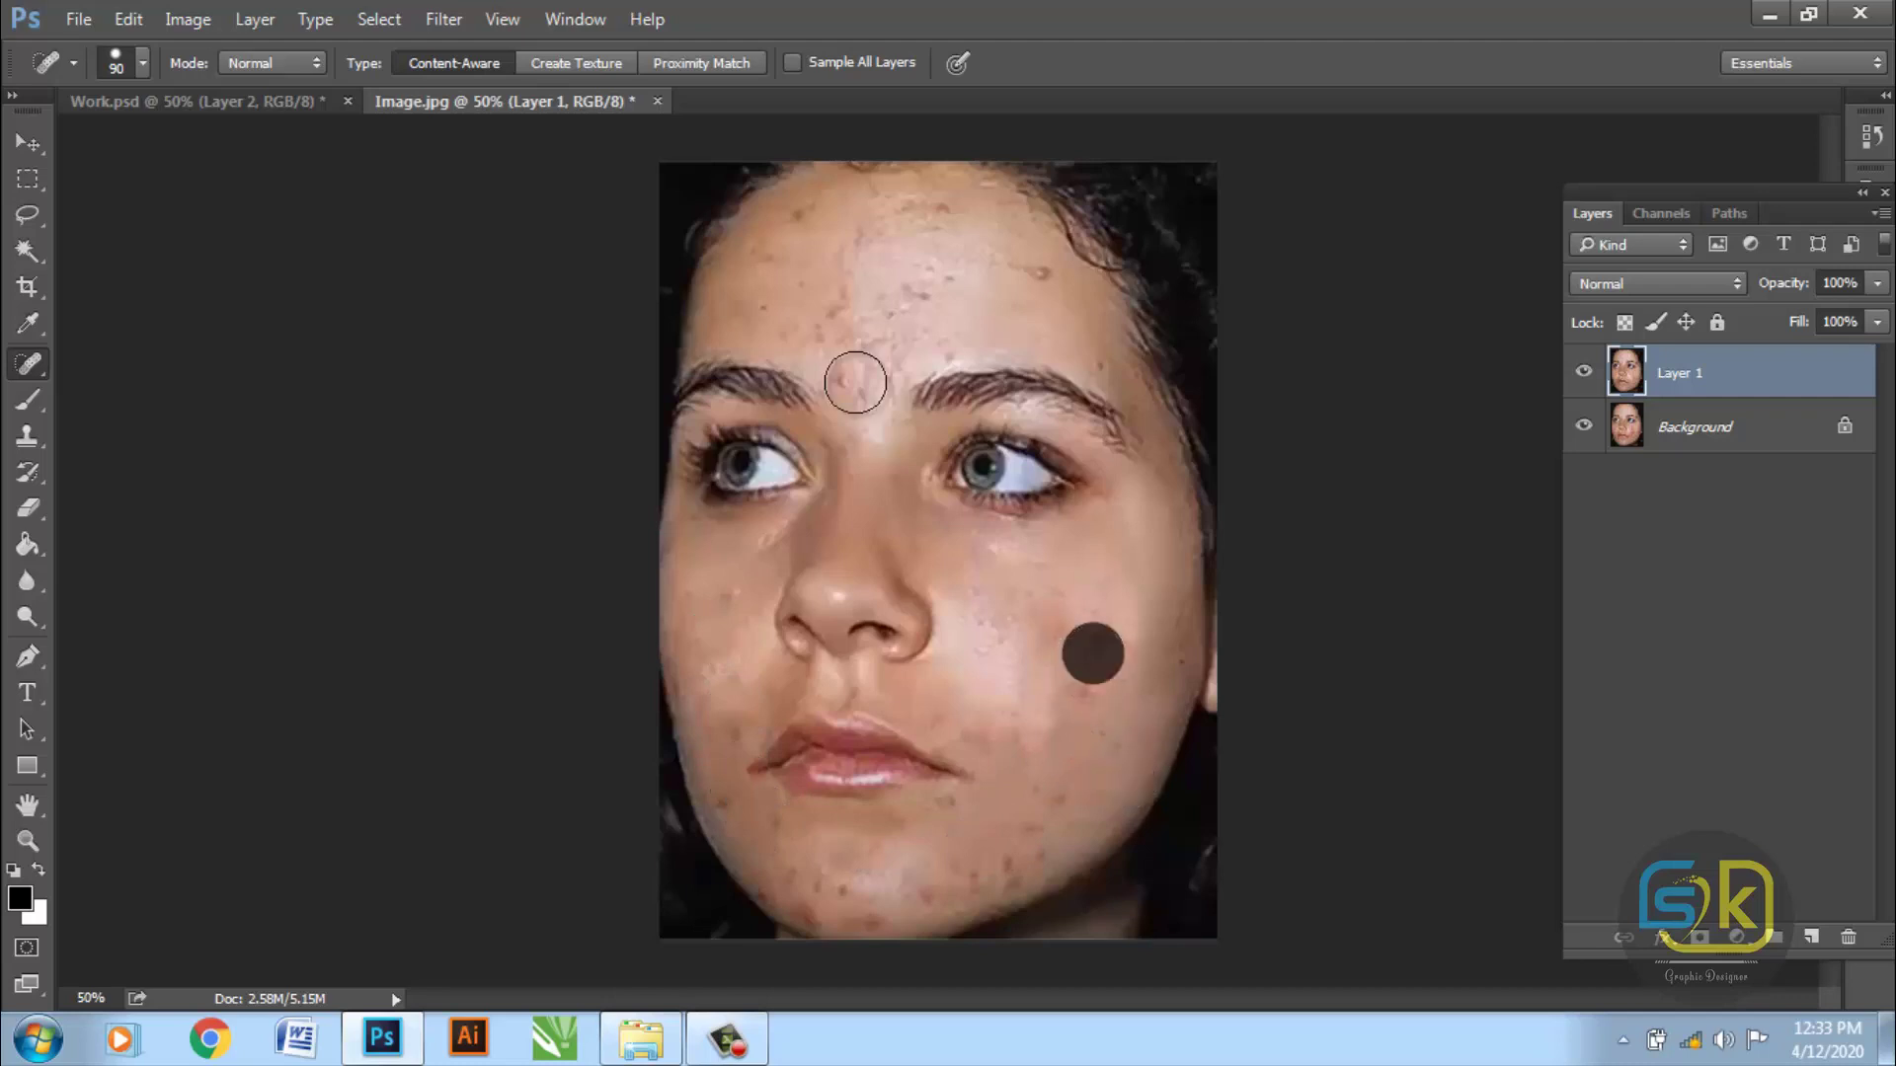
{"action": "left_click", "coordinate": [835, 276]}
{"action": "left_click", "coordinate": [1023, 264]}
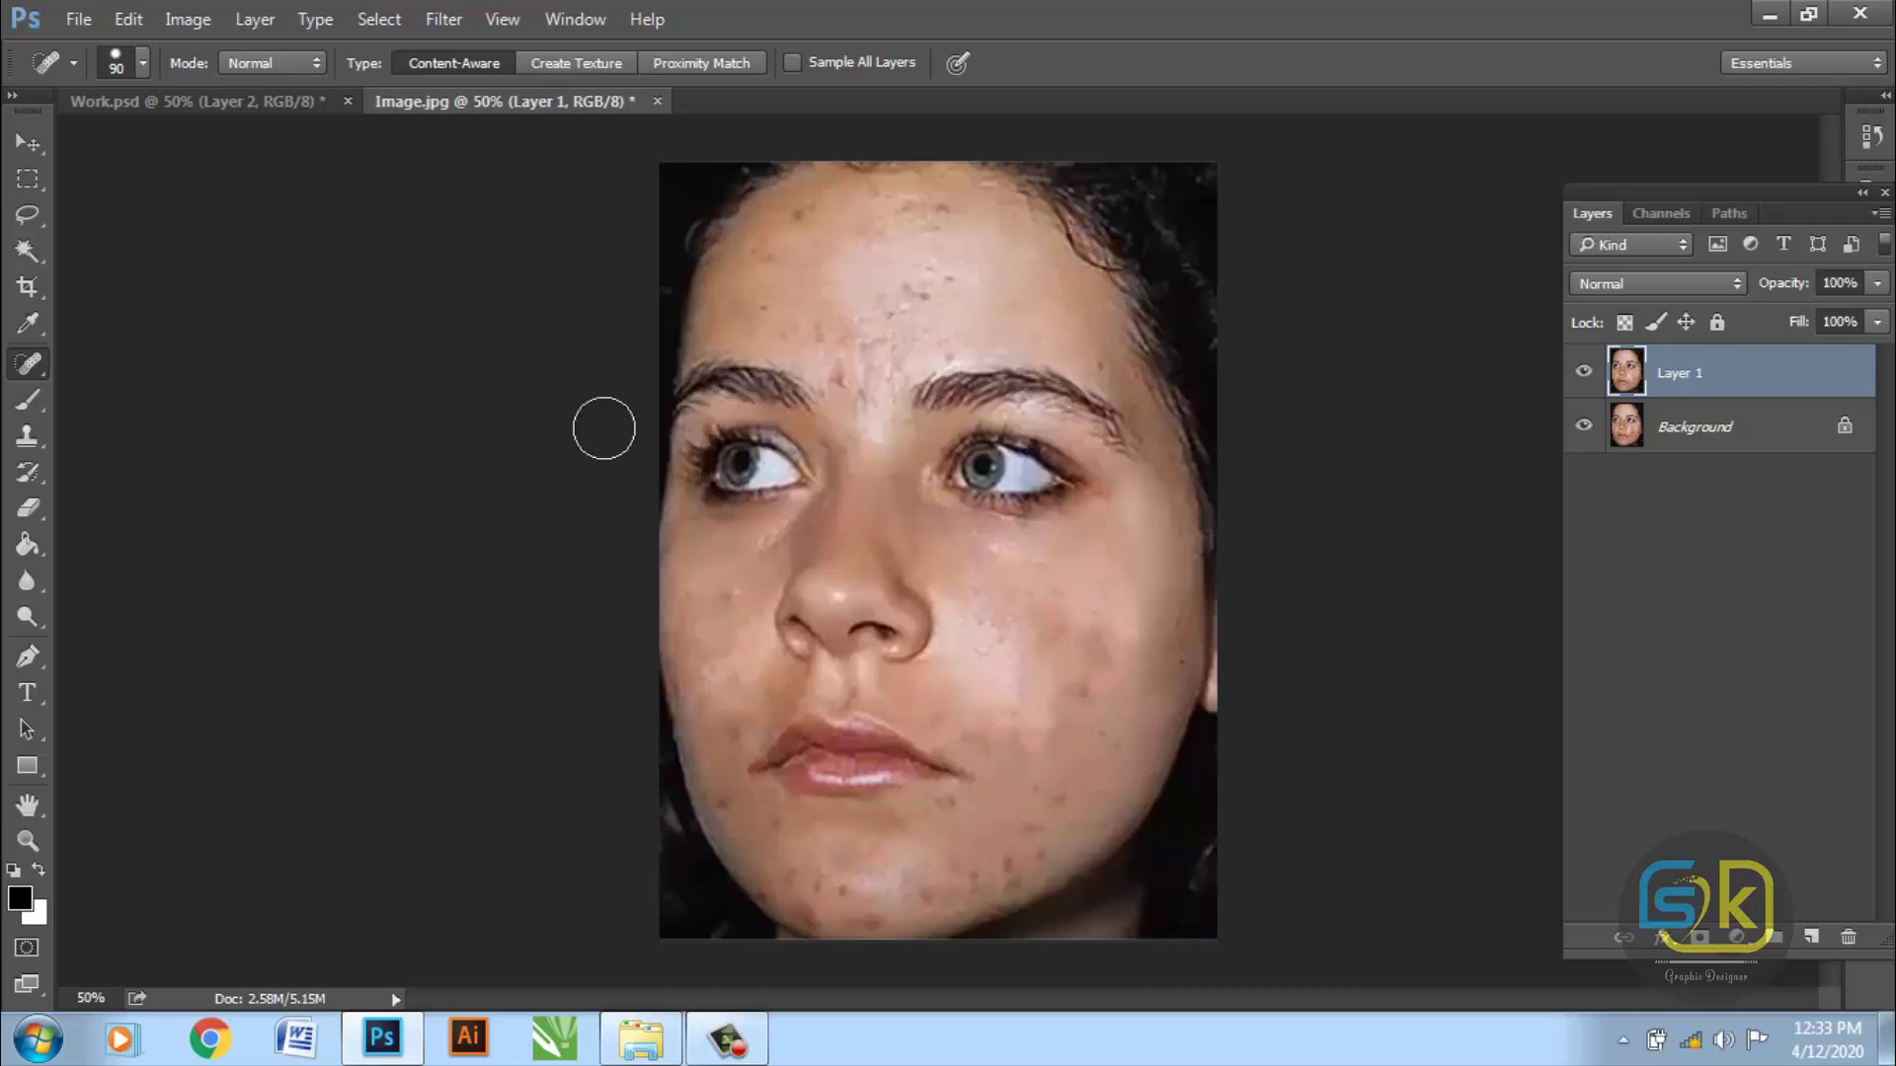
{"action": "left_click", "coordinate": [974, 767]}
{"action": "left_click", "coordinate": [916, 723]}
- Duplicate the healed layer and rename the copy 'Blur'
{"action": "left_click", "coordinate": [22, 148]}
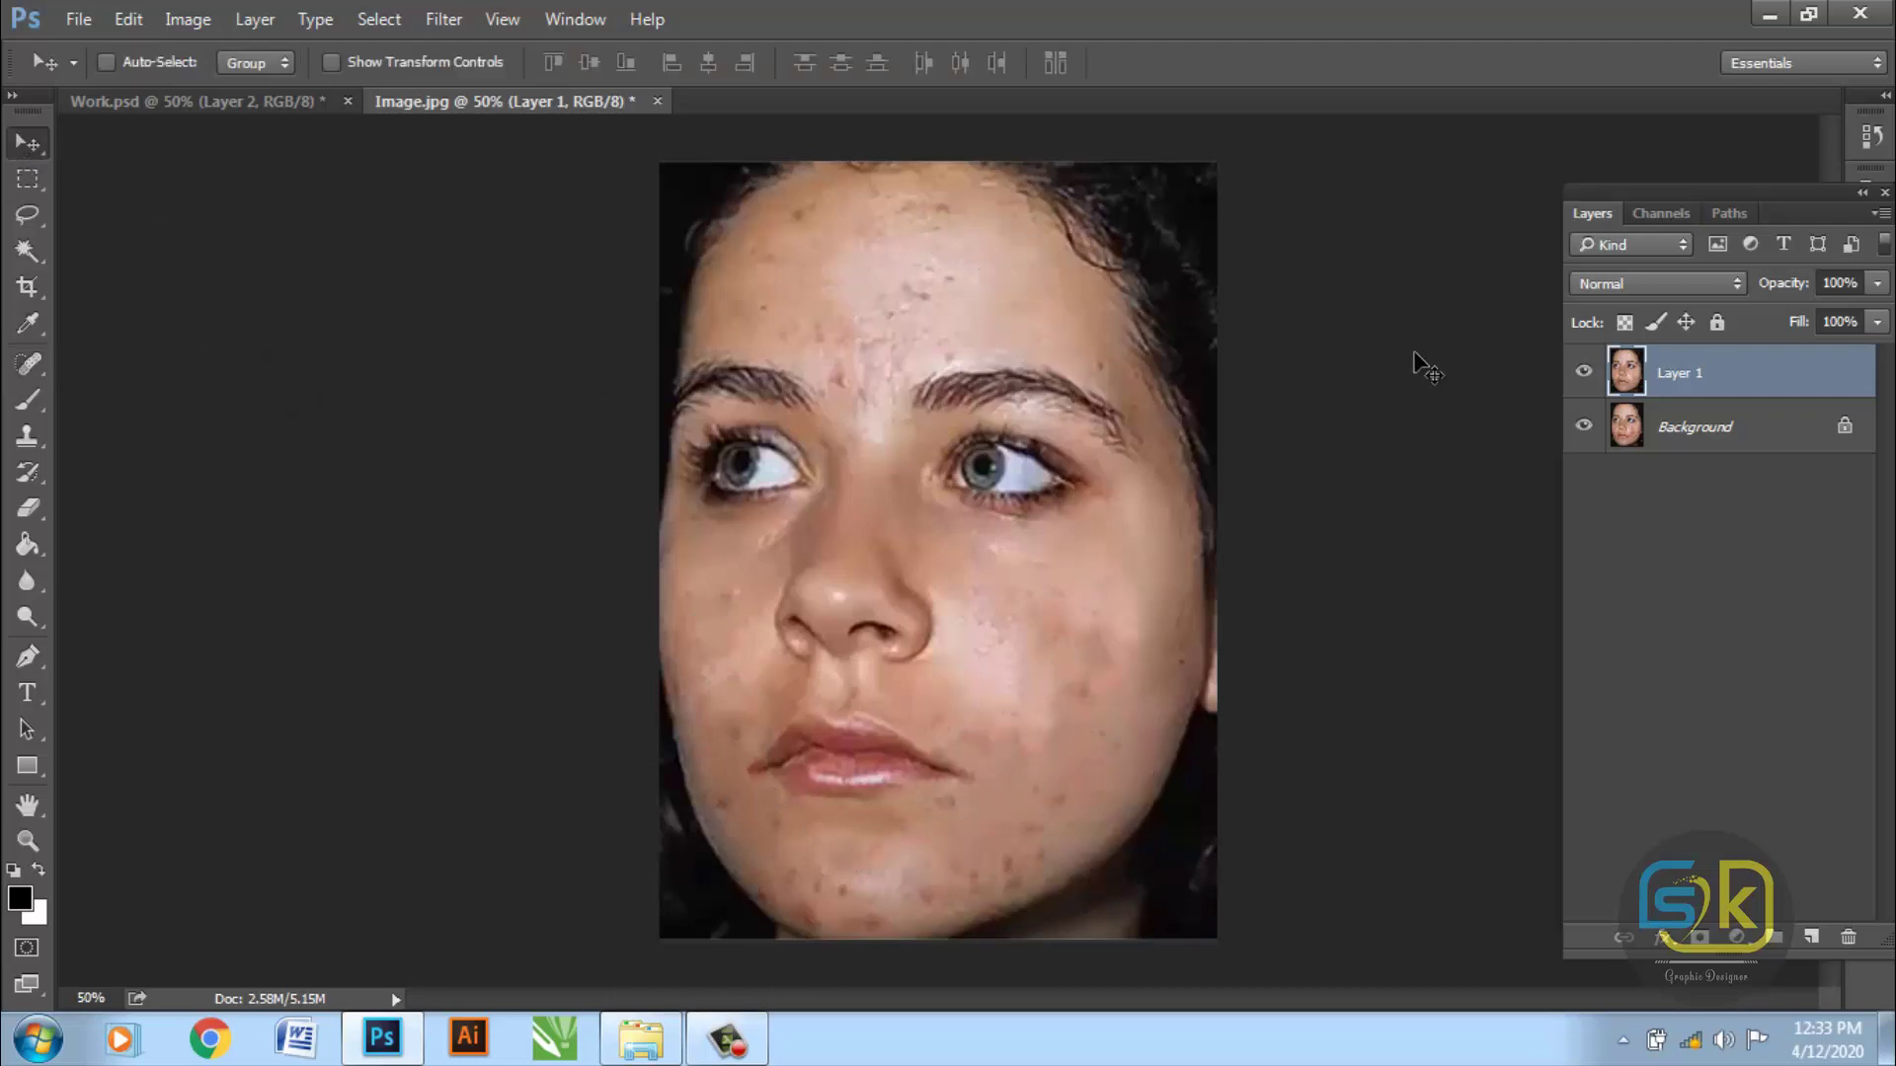
{"action": "left_click", "coordinate": [249, 18]}
{"action": "mouse_move", "coordinate": [444, 18]}
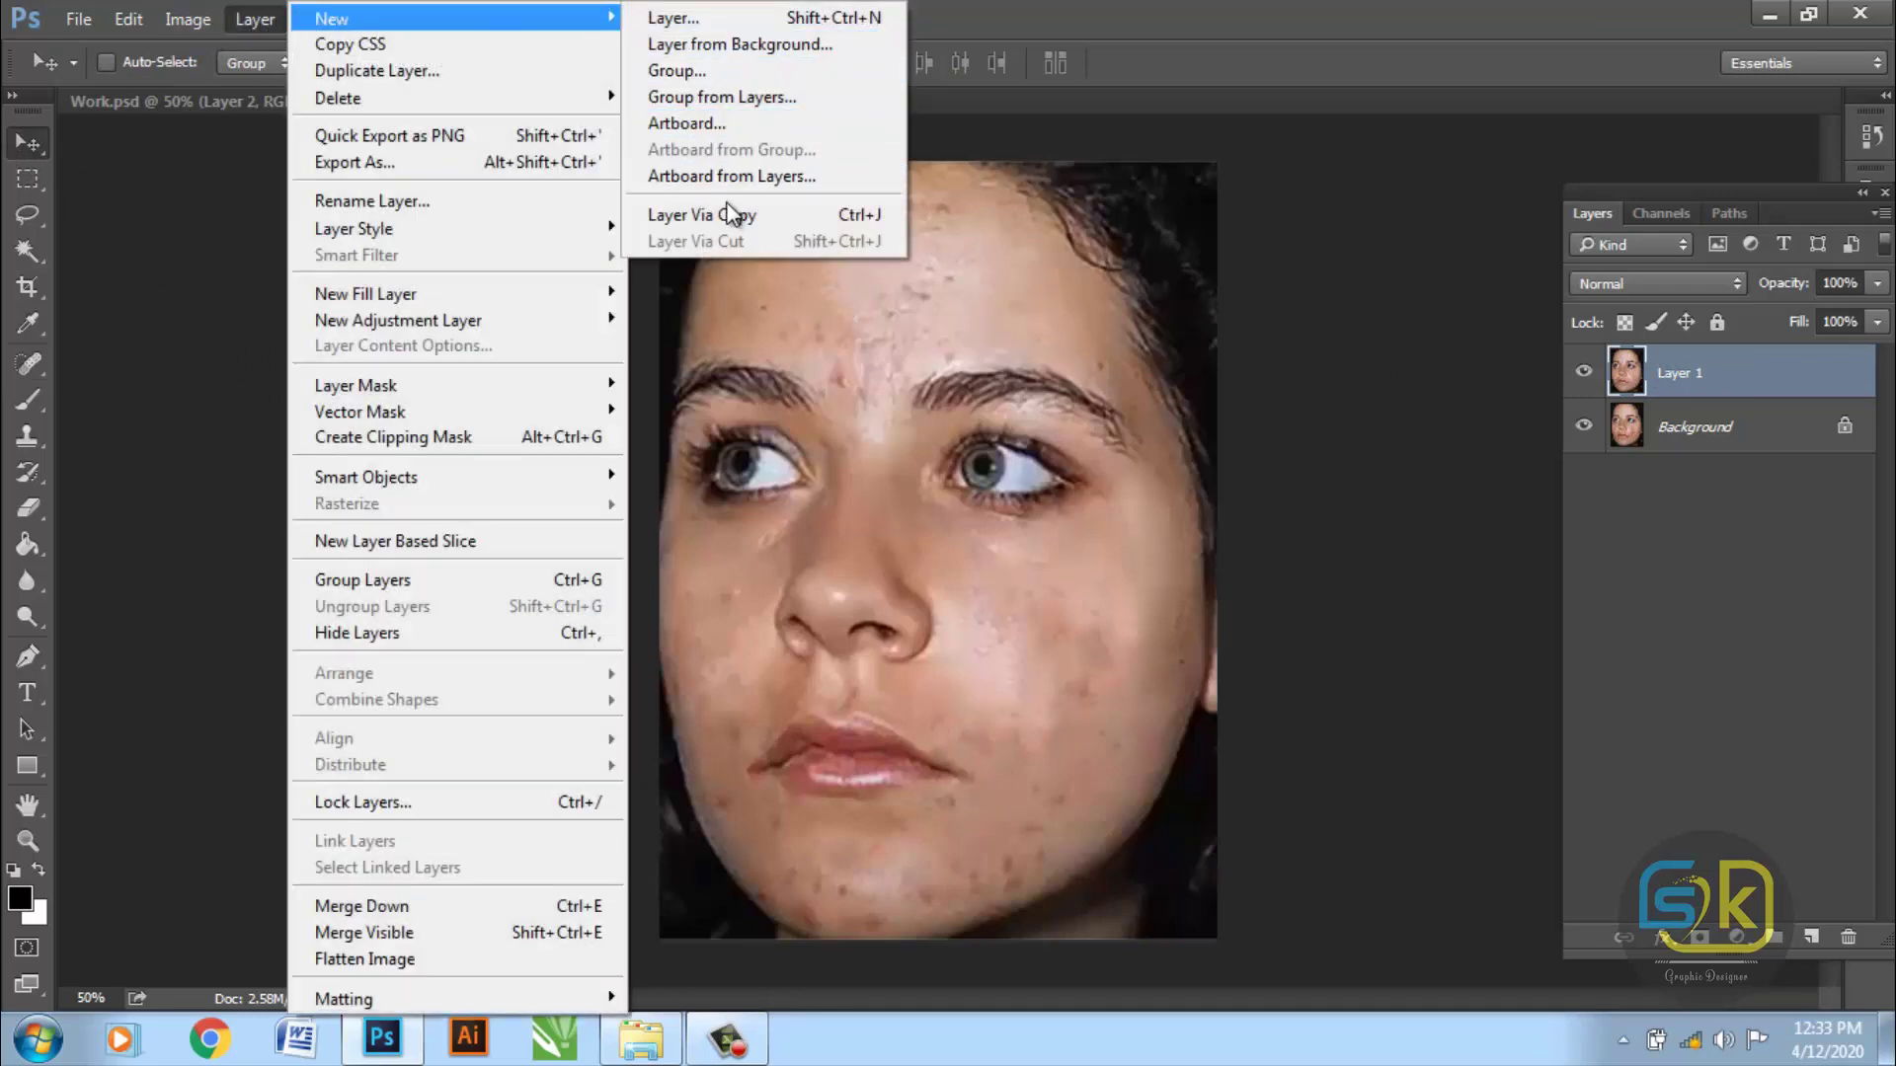
{"action": "left_click", "coordinate": [781, 227]}
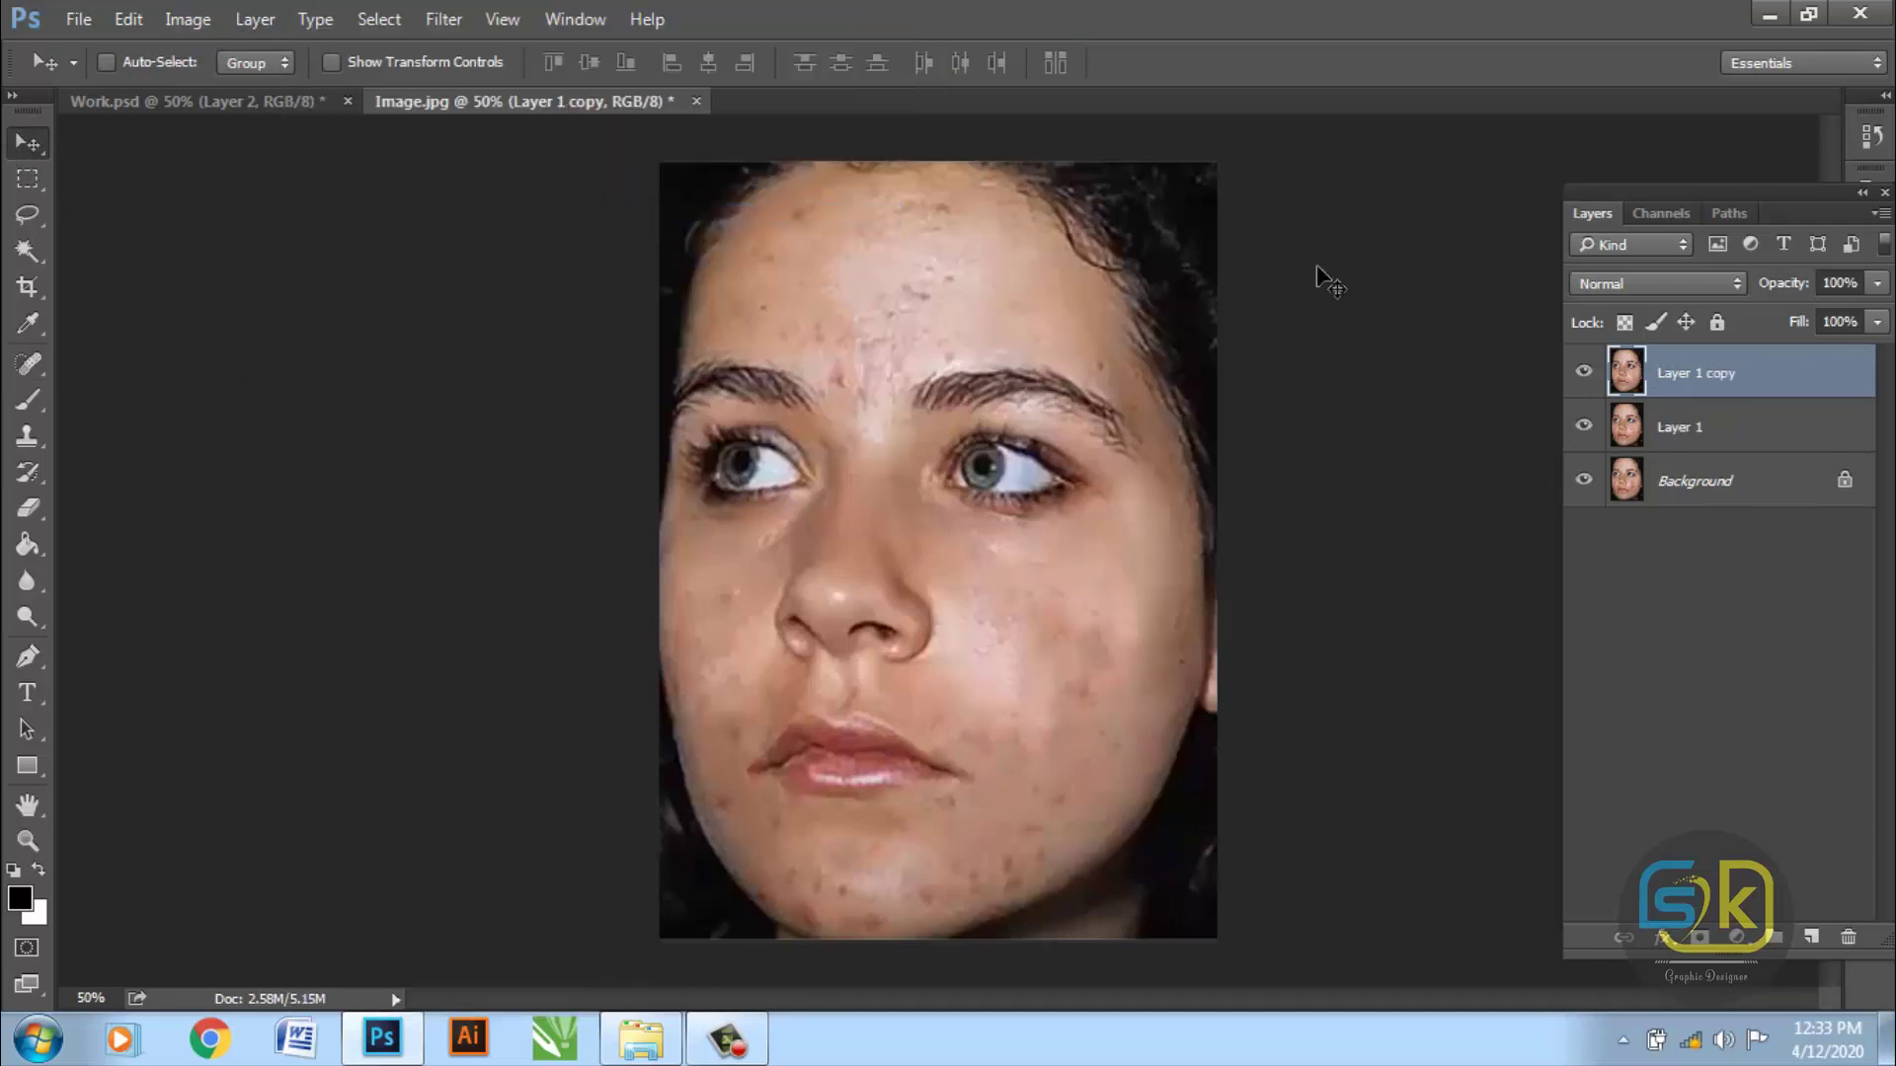
{"action": "double_click", "coordinate": [1675, 379]}
{"action": "type", "text": "Blu"}
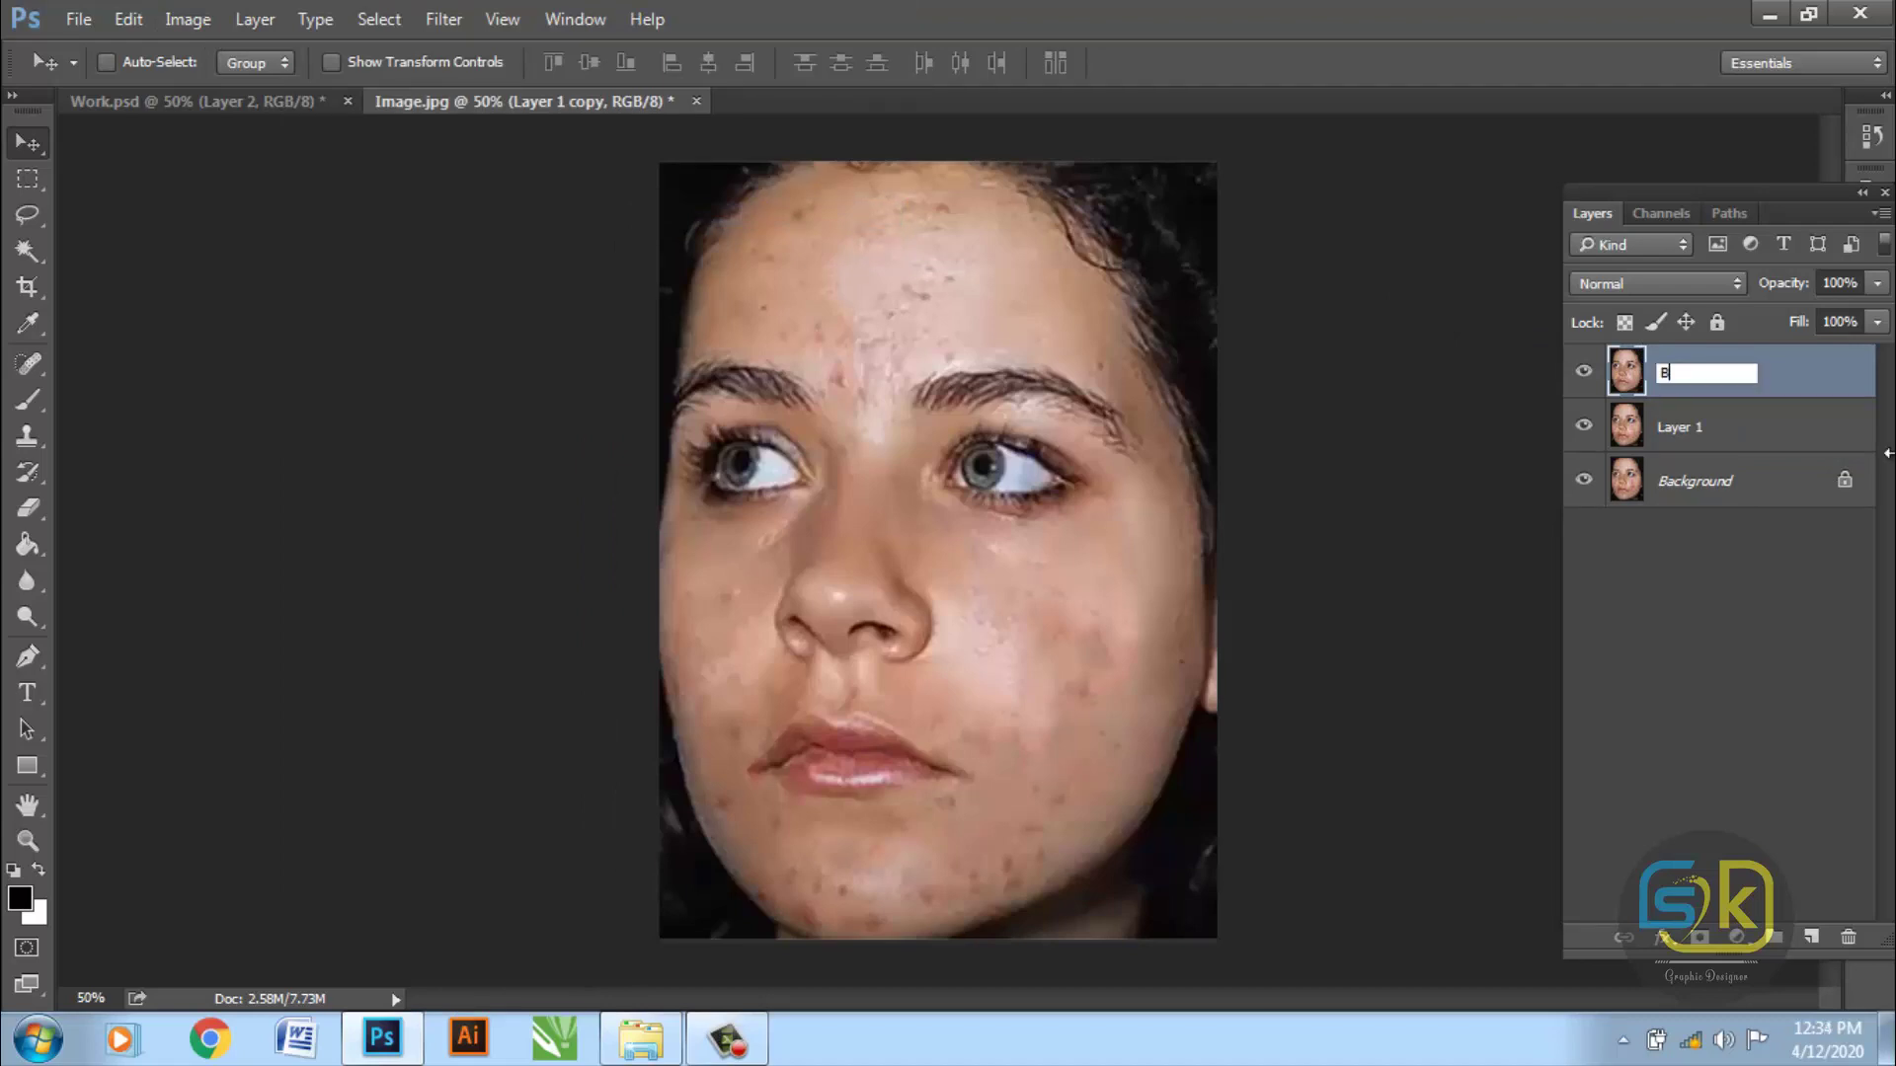
{"action": "type", "text": "r"}
{"action": "key", "text": "Return"}
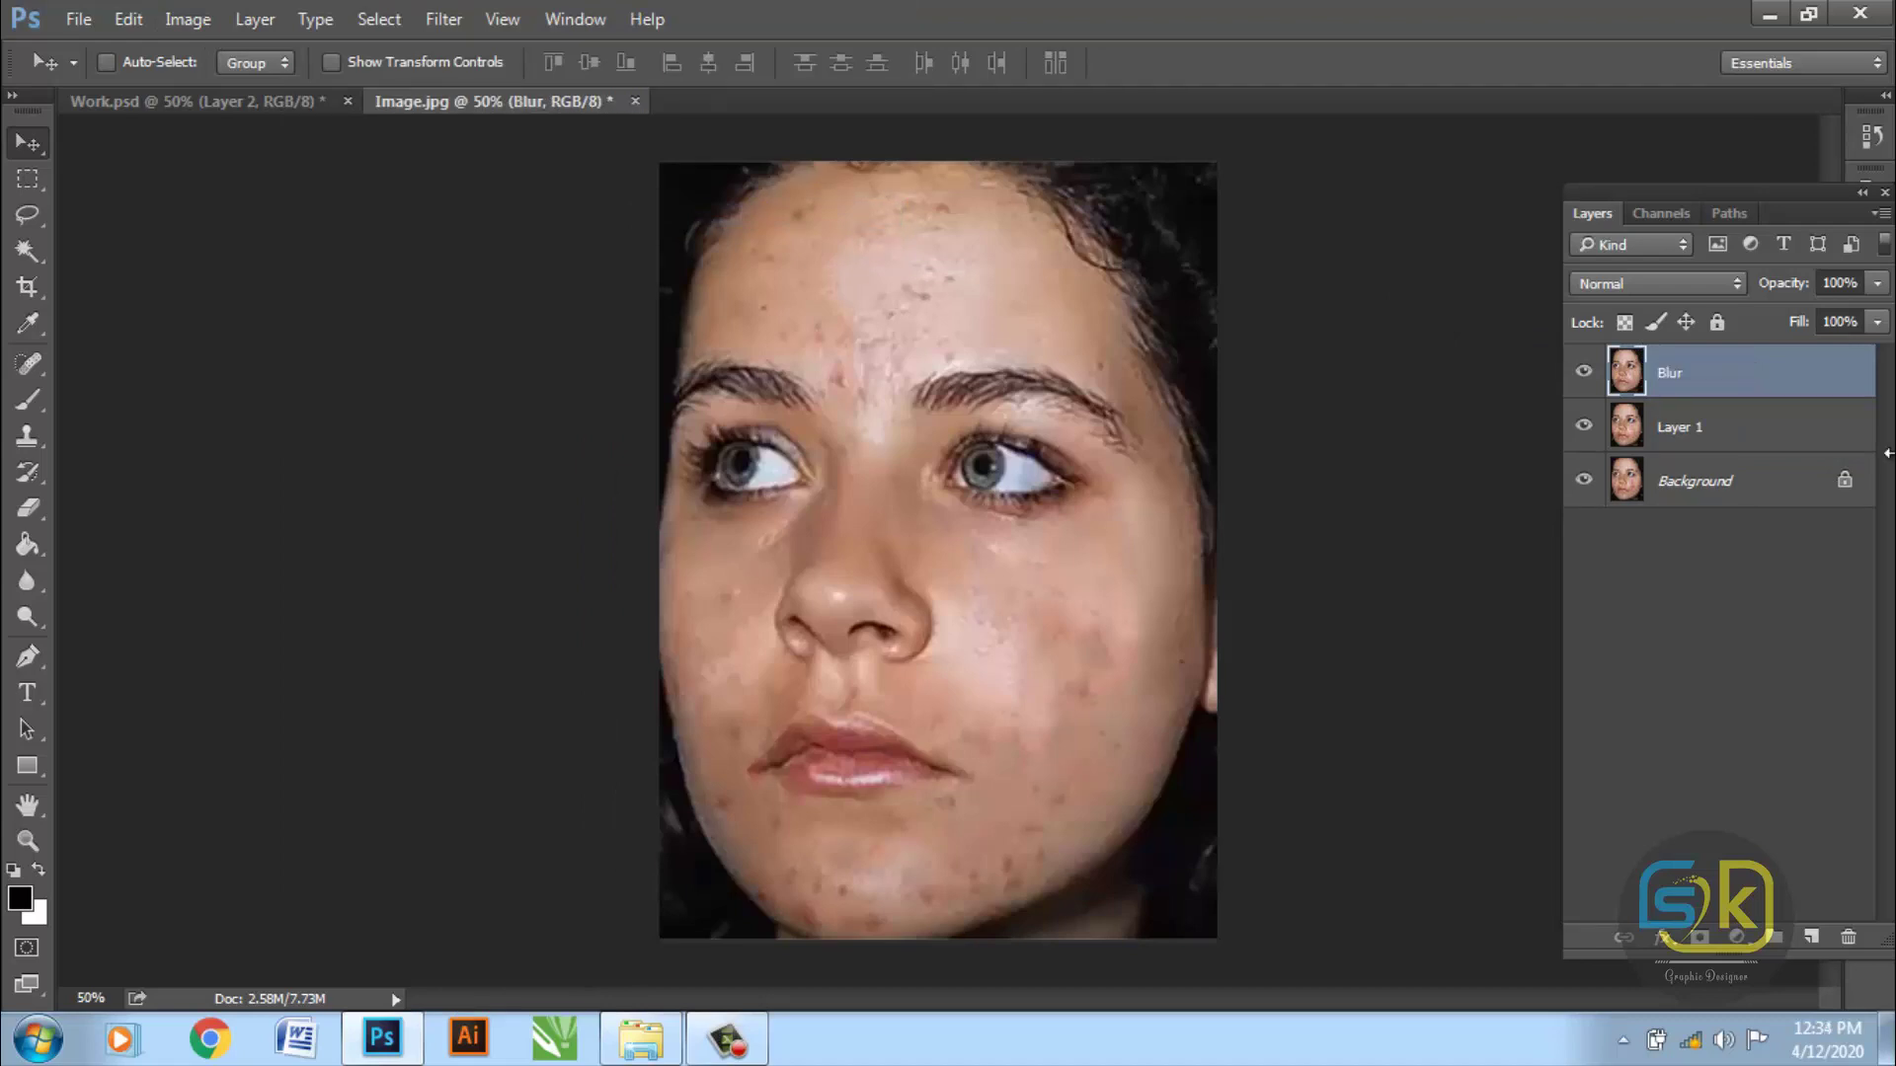
- Apply a Gaussian Blur of about 23.7 pixels radius to the Blur layer
{"action": "left_click", "coordinate": [444, 19]}
{"action": "mouse_move", "coordinate": [607, 324]}
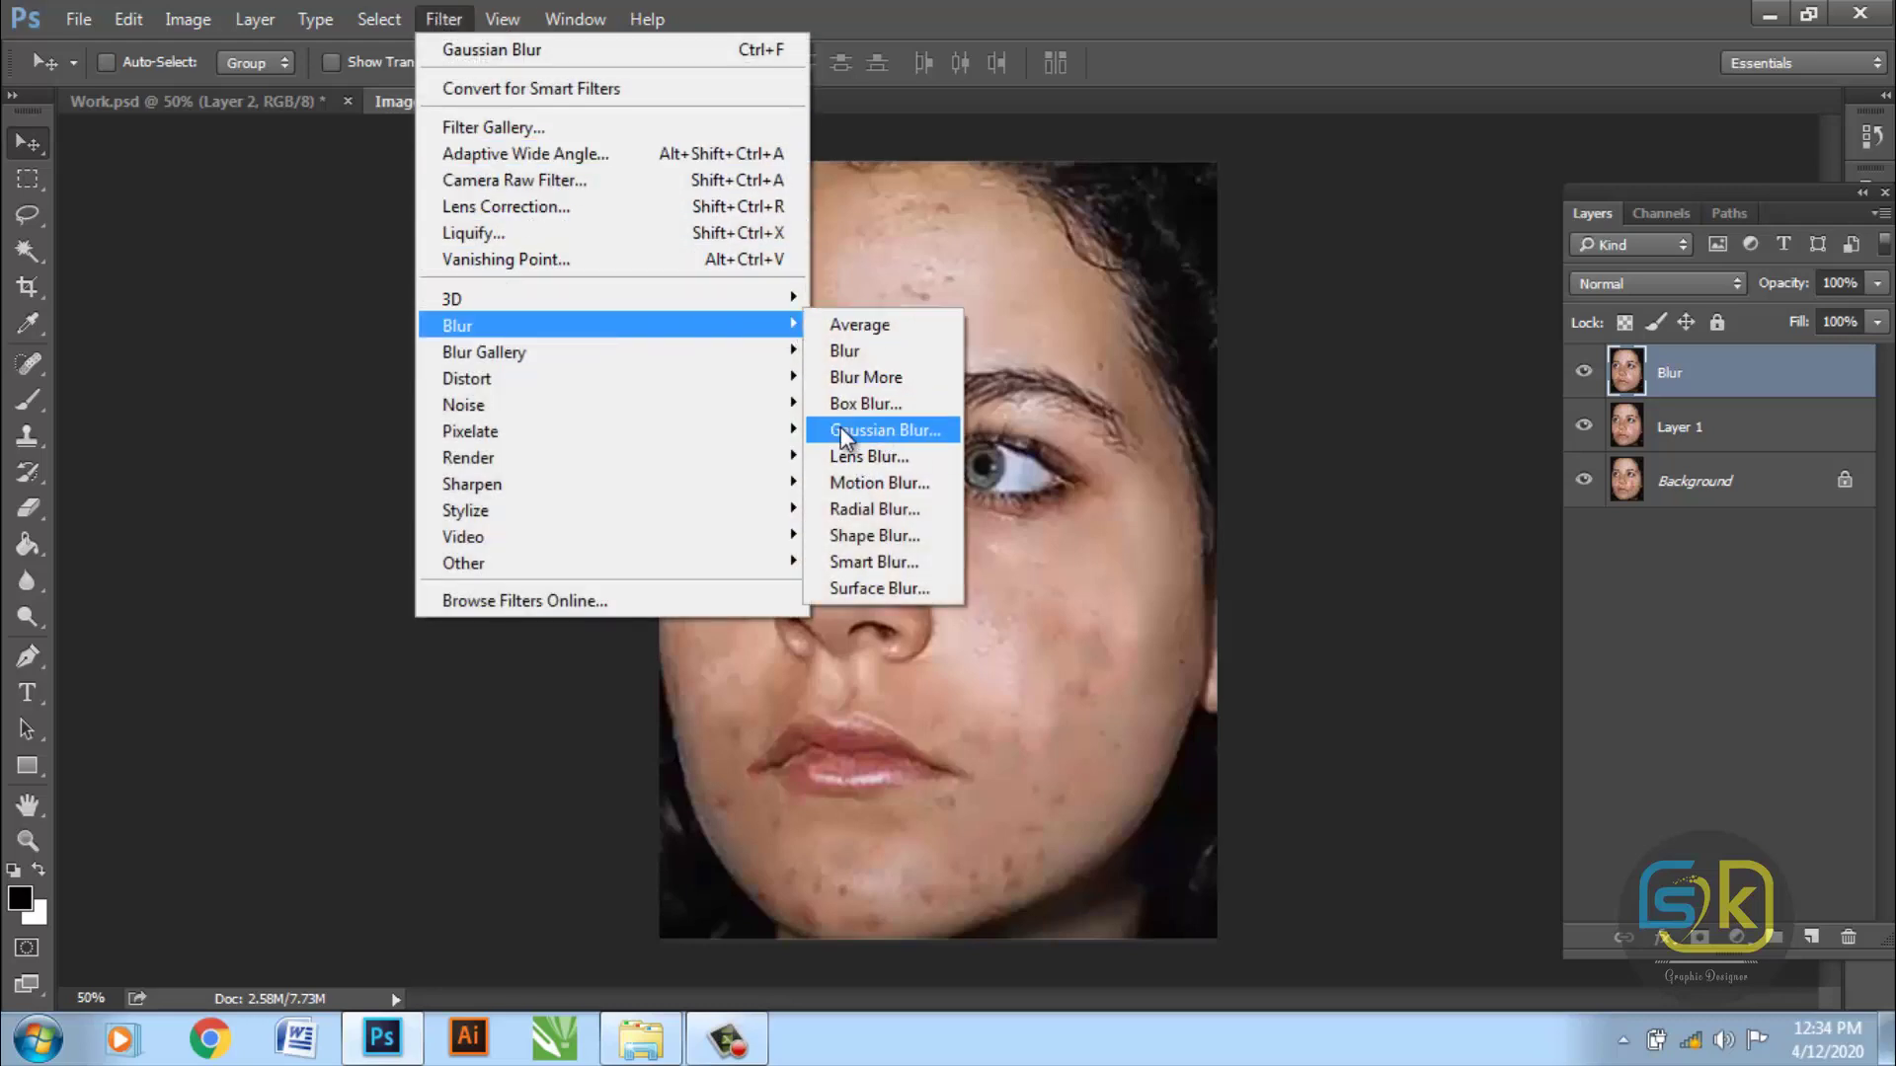
{"action": "left_click", "coordinate": [891, 433]}
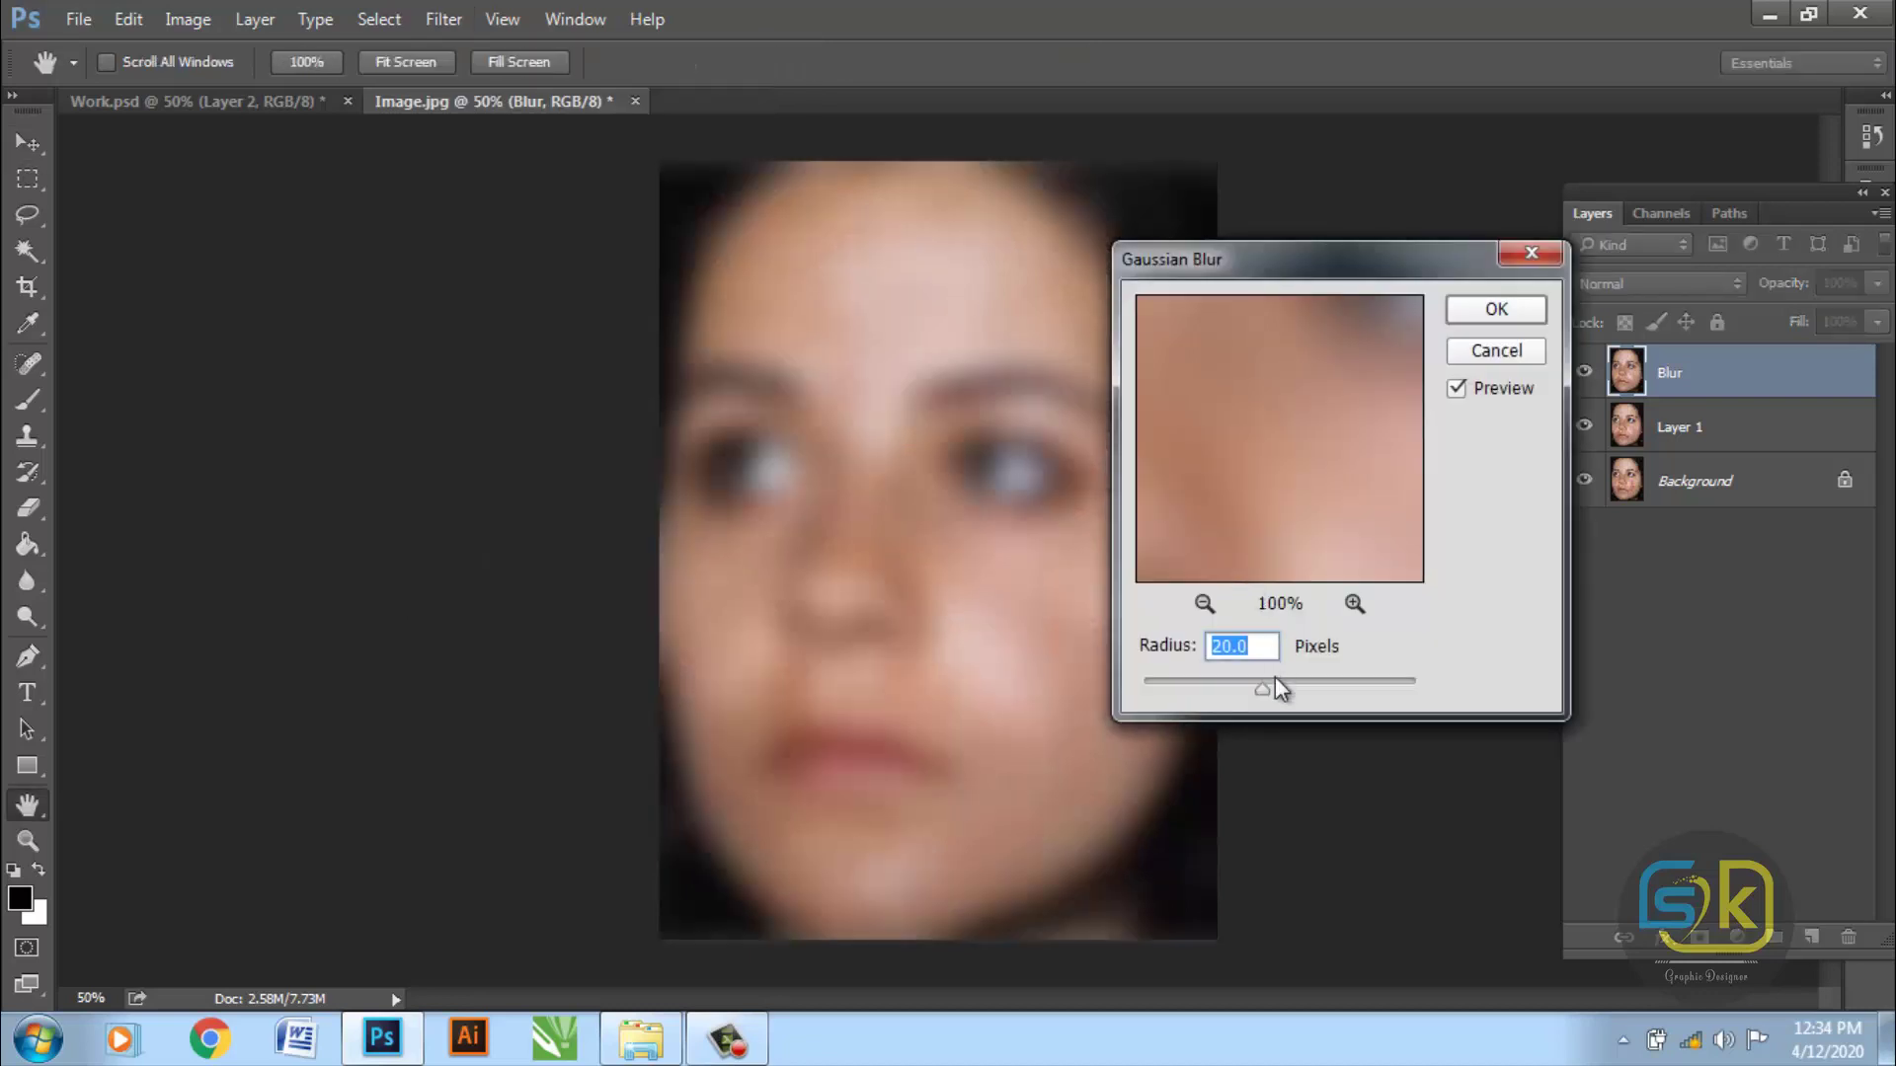
{"action": "mouse_move", "coordinate": [1203, 691]}
{"action": "left_mouse_down"}
{"action": "mouse_move", "coordinate": [1146, 697]}
{"action": "mouse_move", "coordinate": [1319, 686]}
{"action": "mouse_move", "coordinate": [1233, 646]}
{"action": "left_mouse_up"}
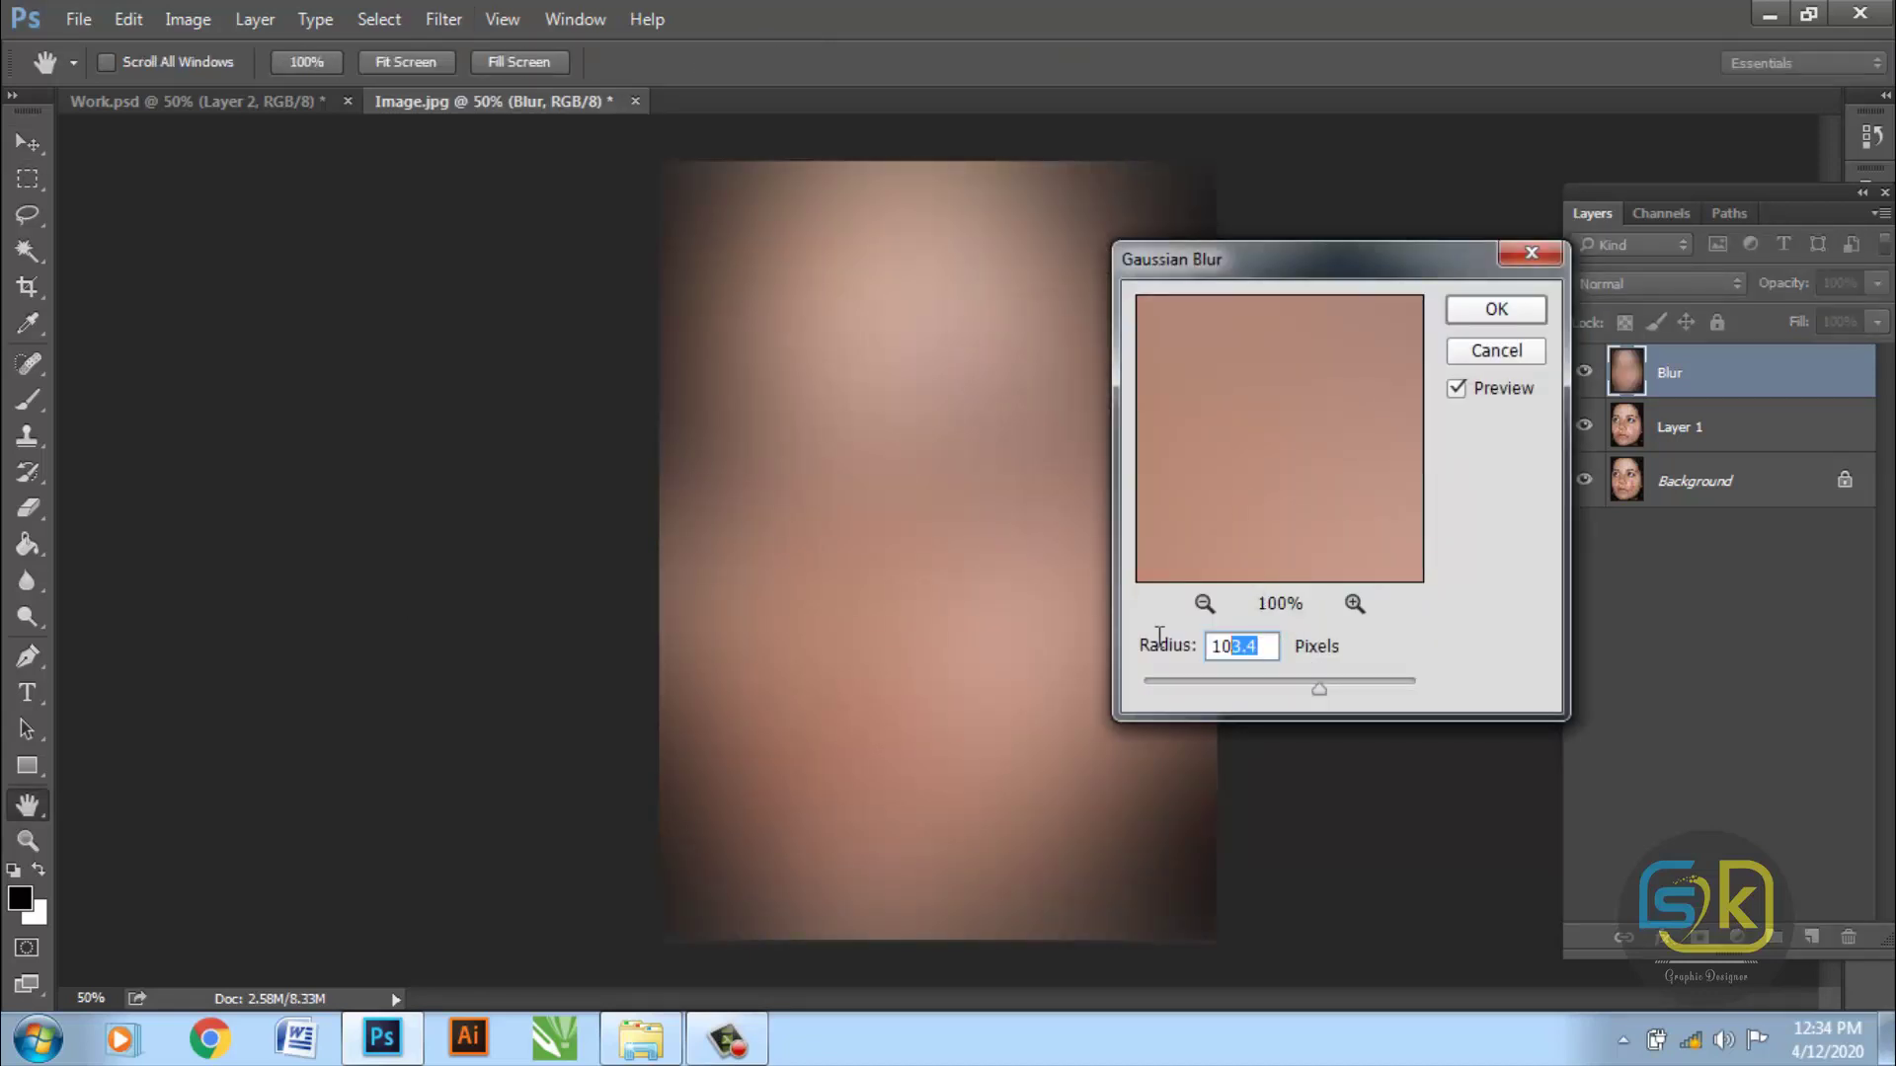
{"action": "type", "text": "21"}
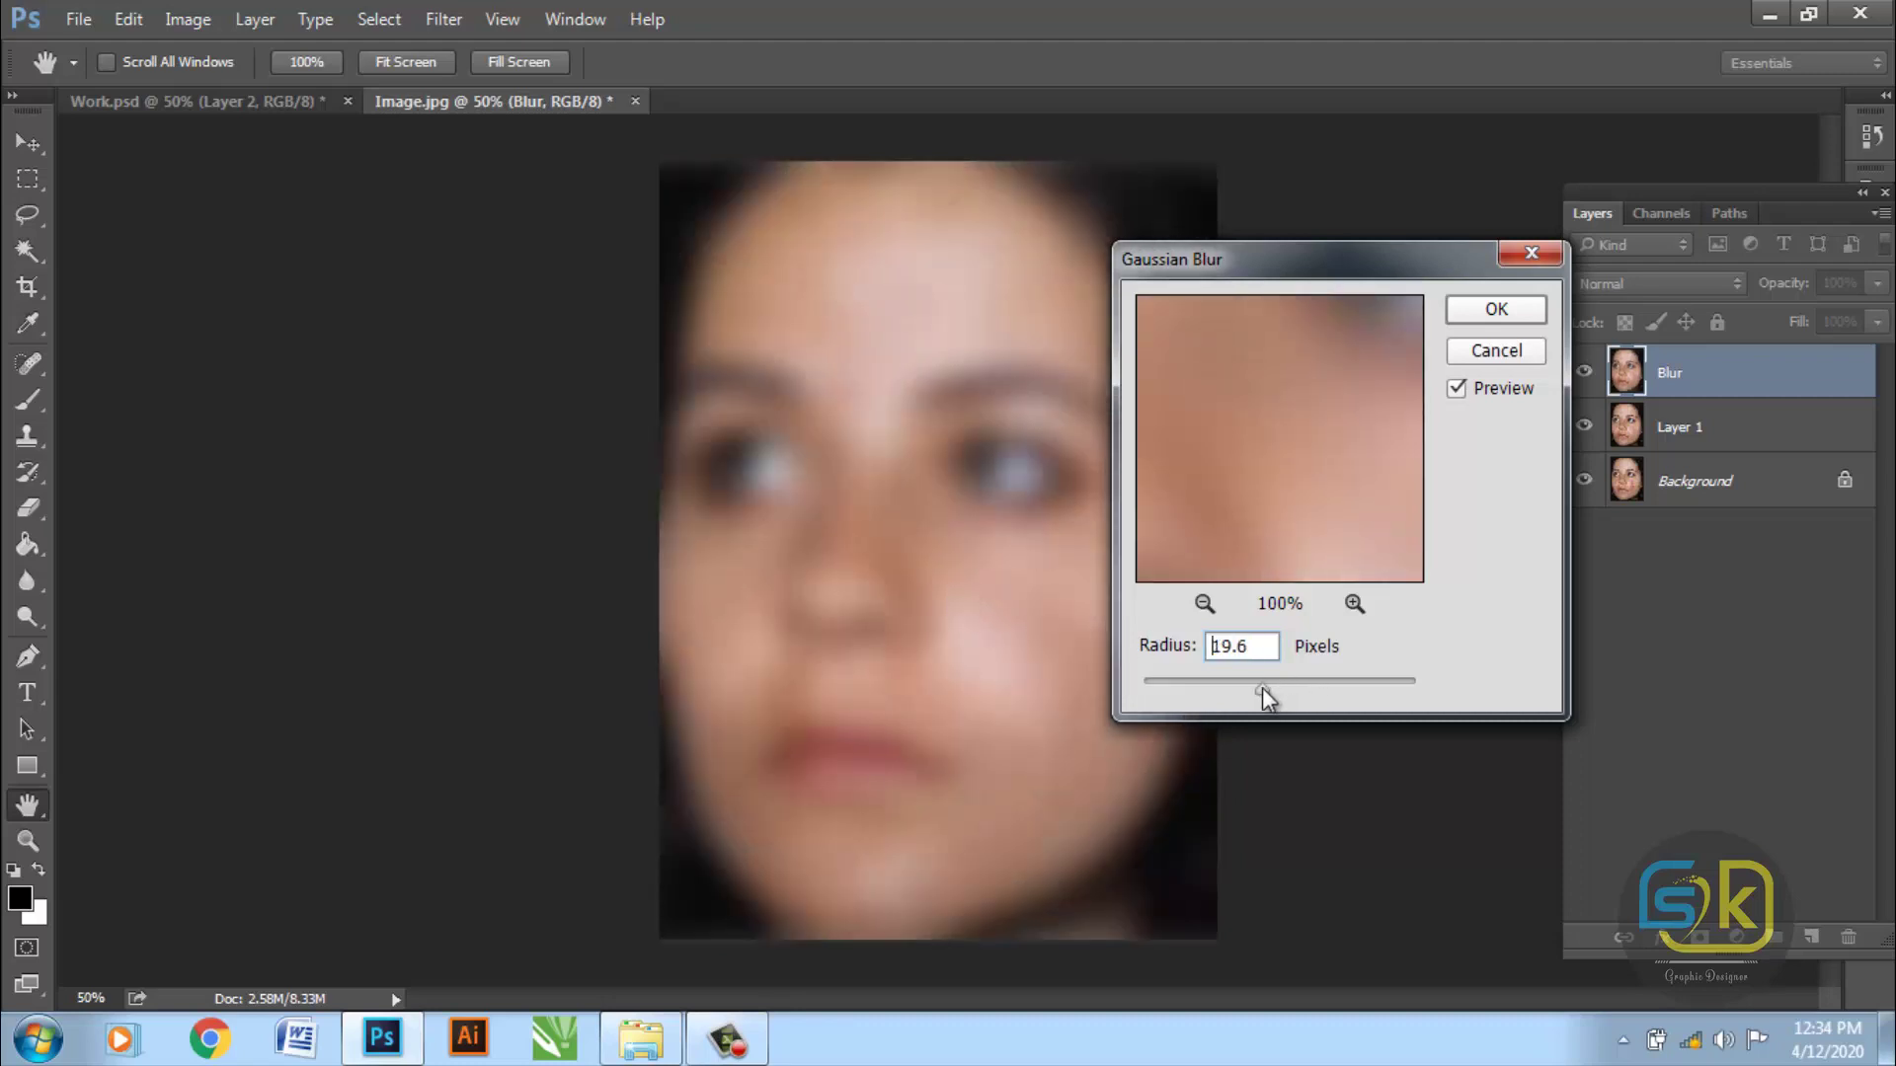
{"action": "left_click_drag", "start_coordinate": [1262, 687], "coordinate": [1269, 689]}
{"action": "left_click", "coordinate": [1496, 310]}
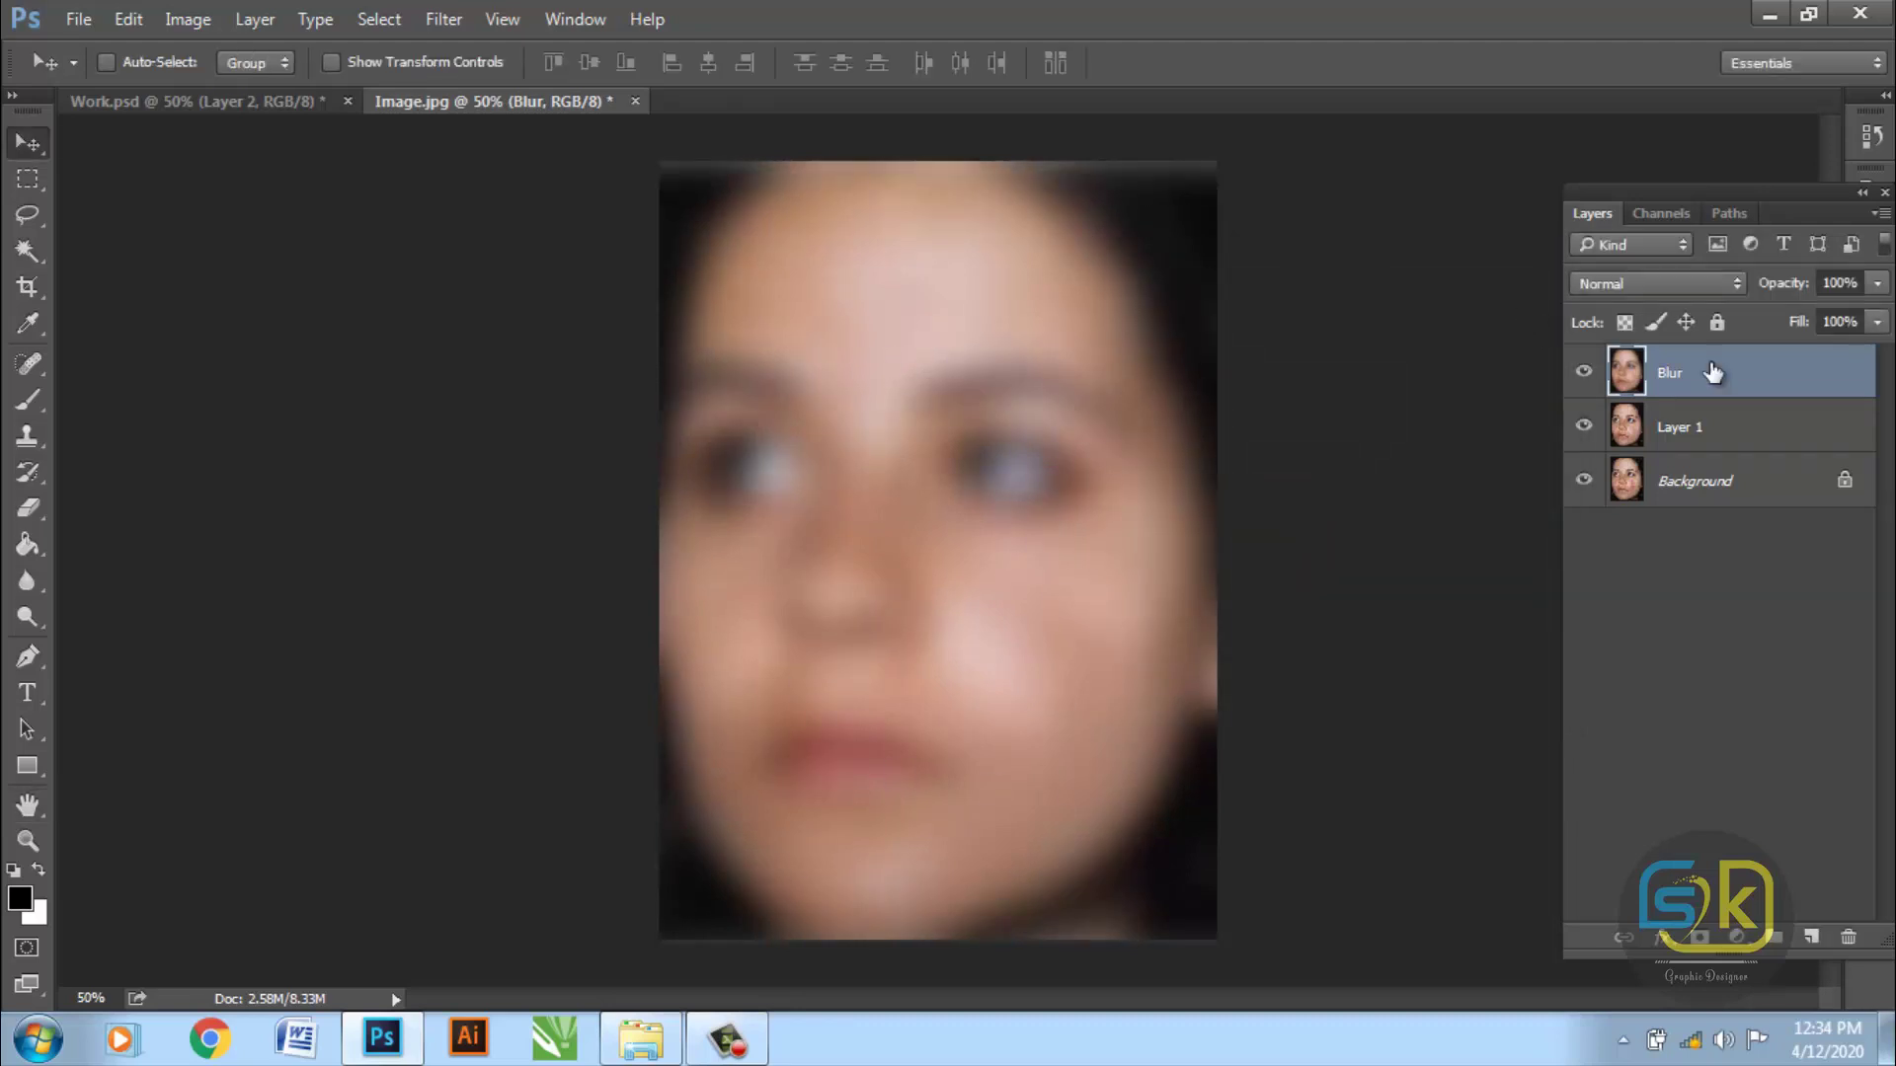
- Move Layer 1 above the visible Blur layer and add a layer mask to it
{"action": "left_click", "coordinate": [1764, 431]}
{"action": "left_click", "coordinate": [1583, 373]}
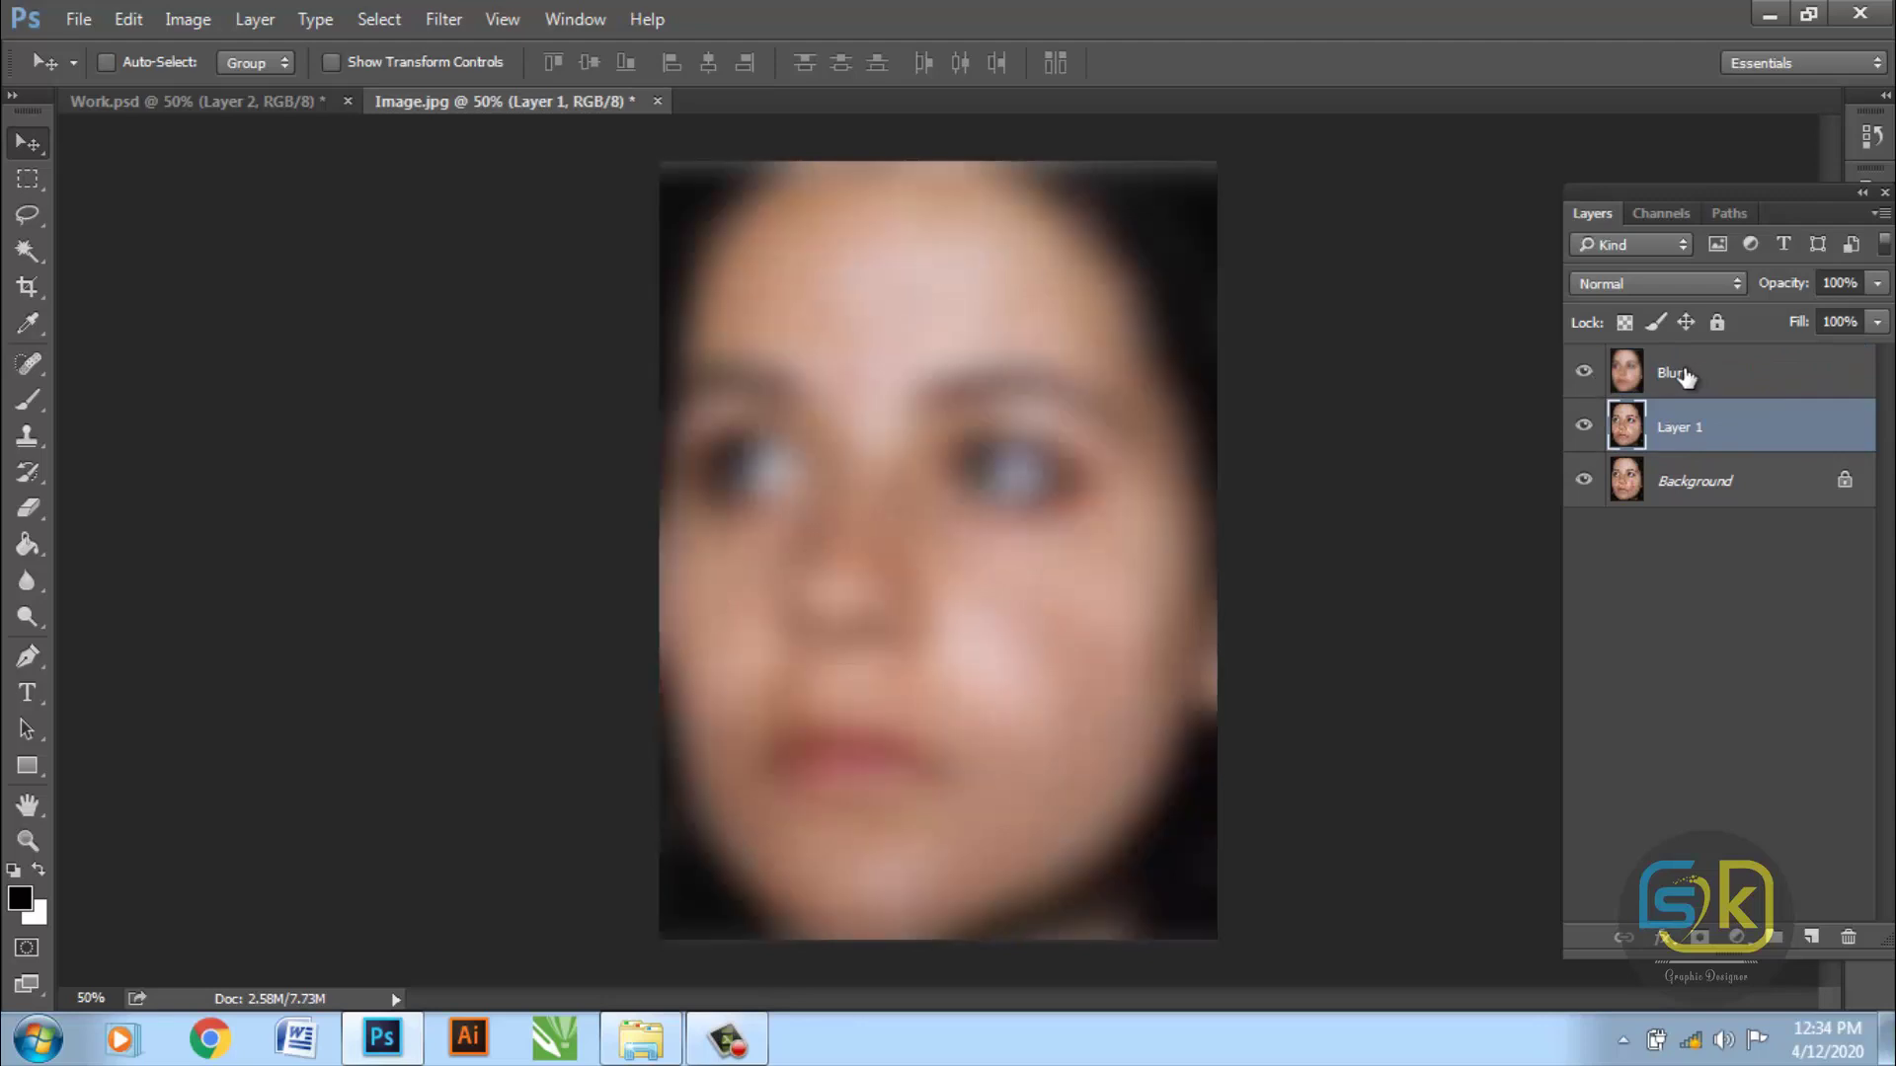
{"action": "left_click_drag", "start_coordinate": [1763, 434], "coordinate": [1745, 377]}
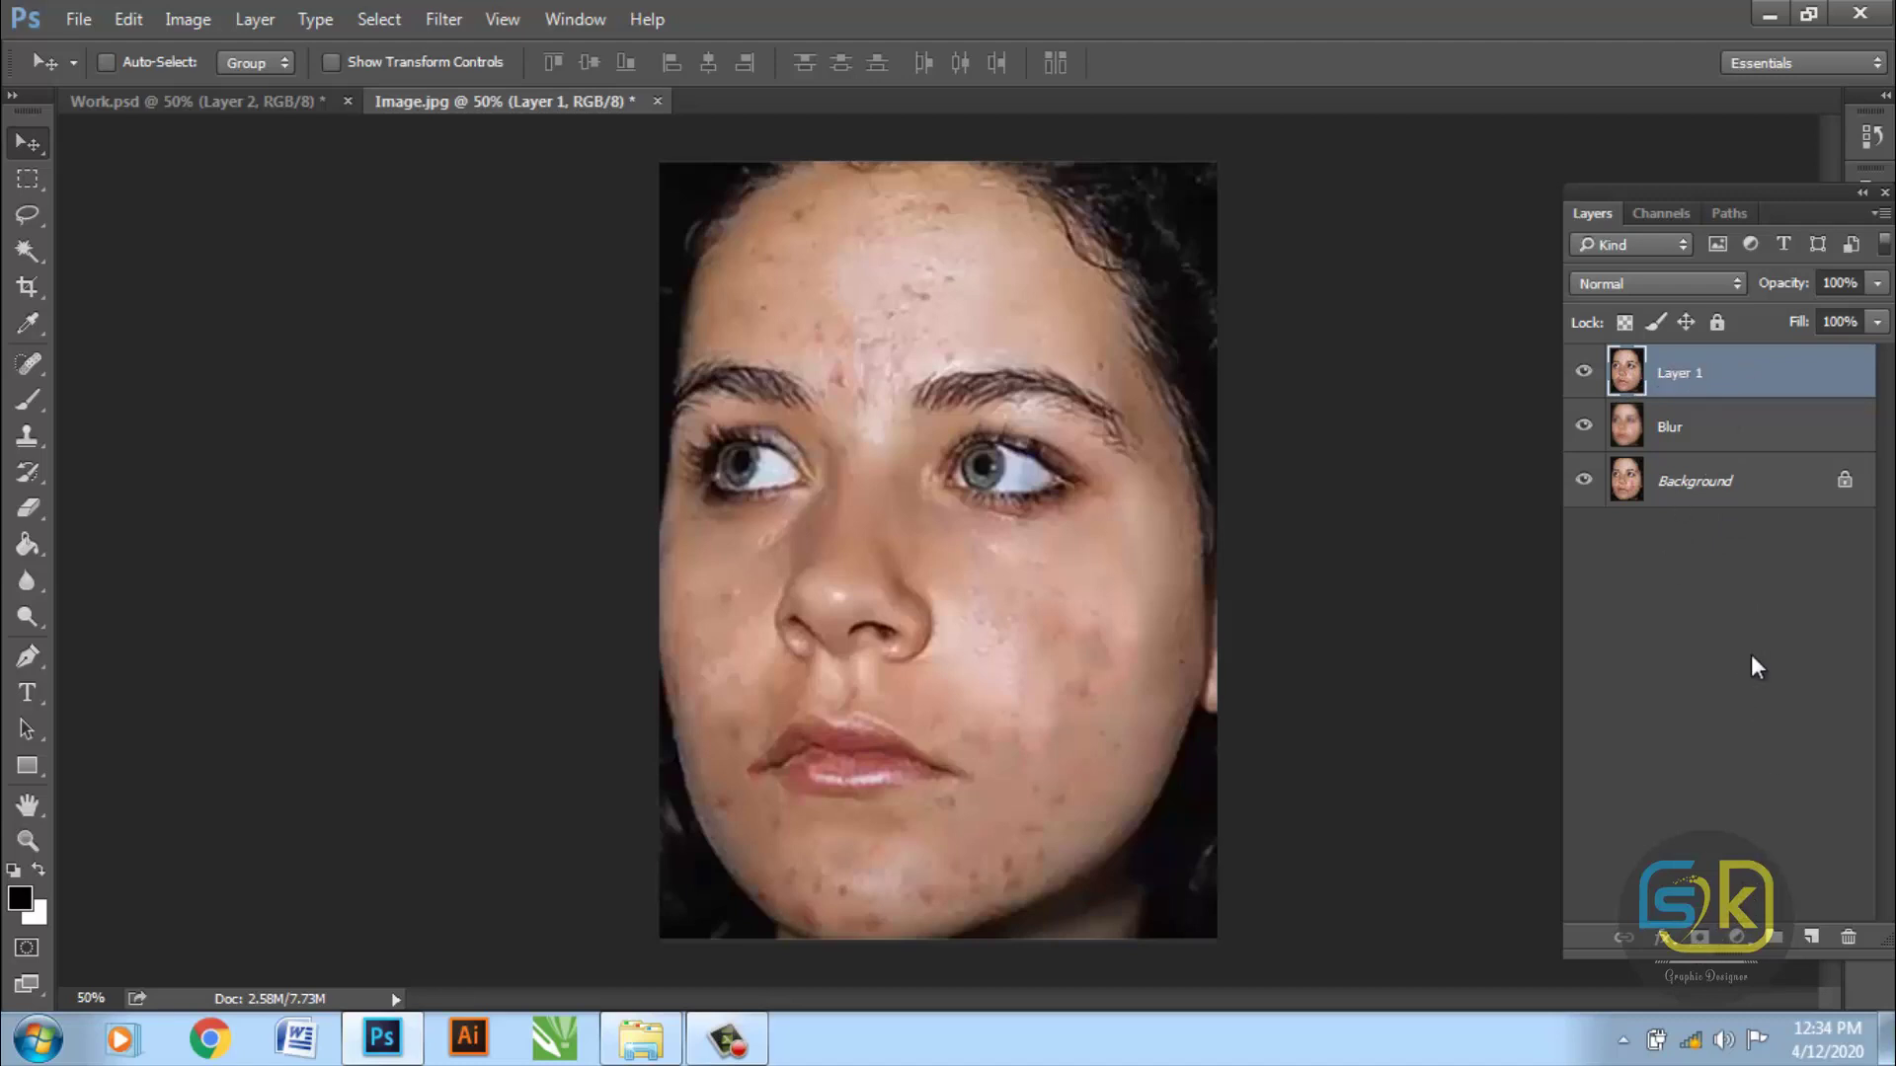
{"action": "left_click", "coordinate": [1702, 940]}
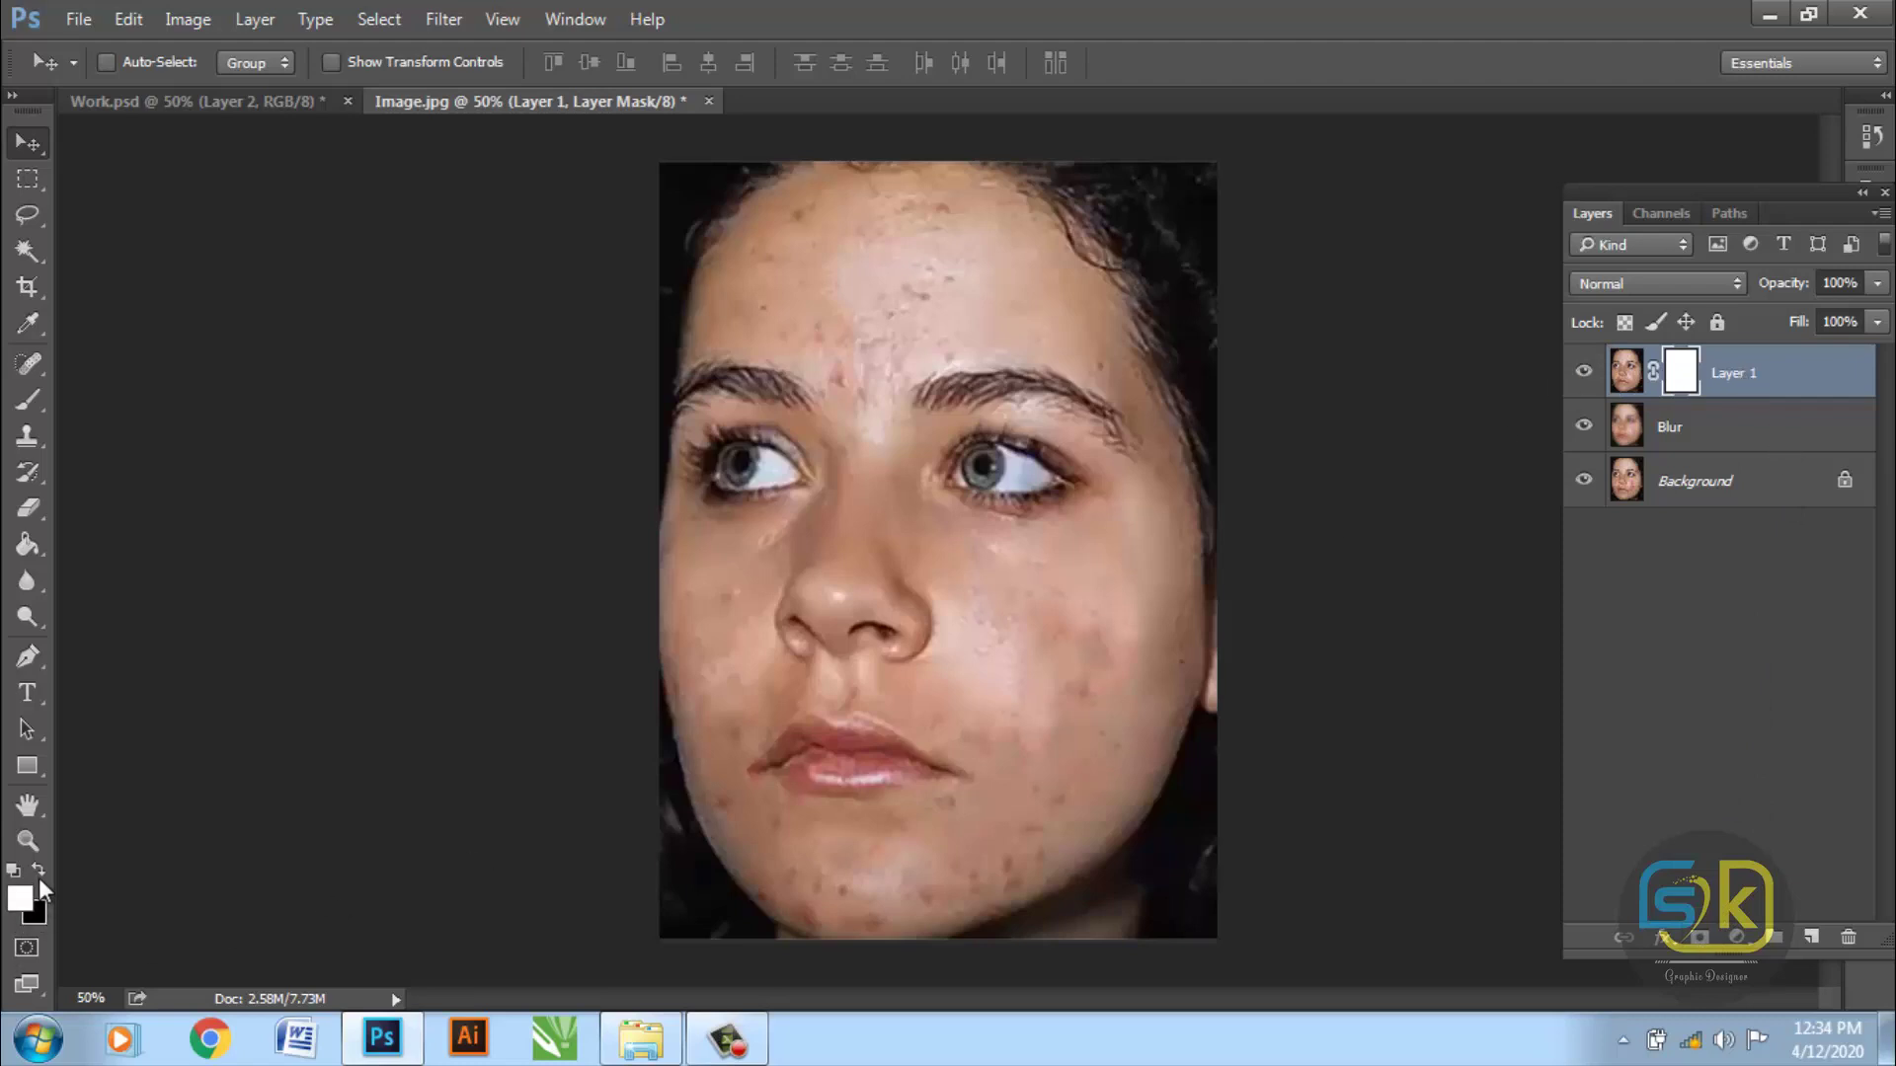
- Set the foreground colour to pure black in the Color Picker
{"action": "left_click", "coordinate": [22, 897]}
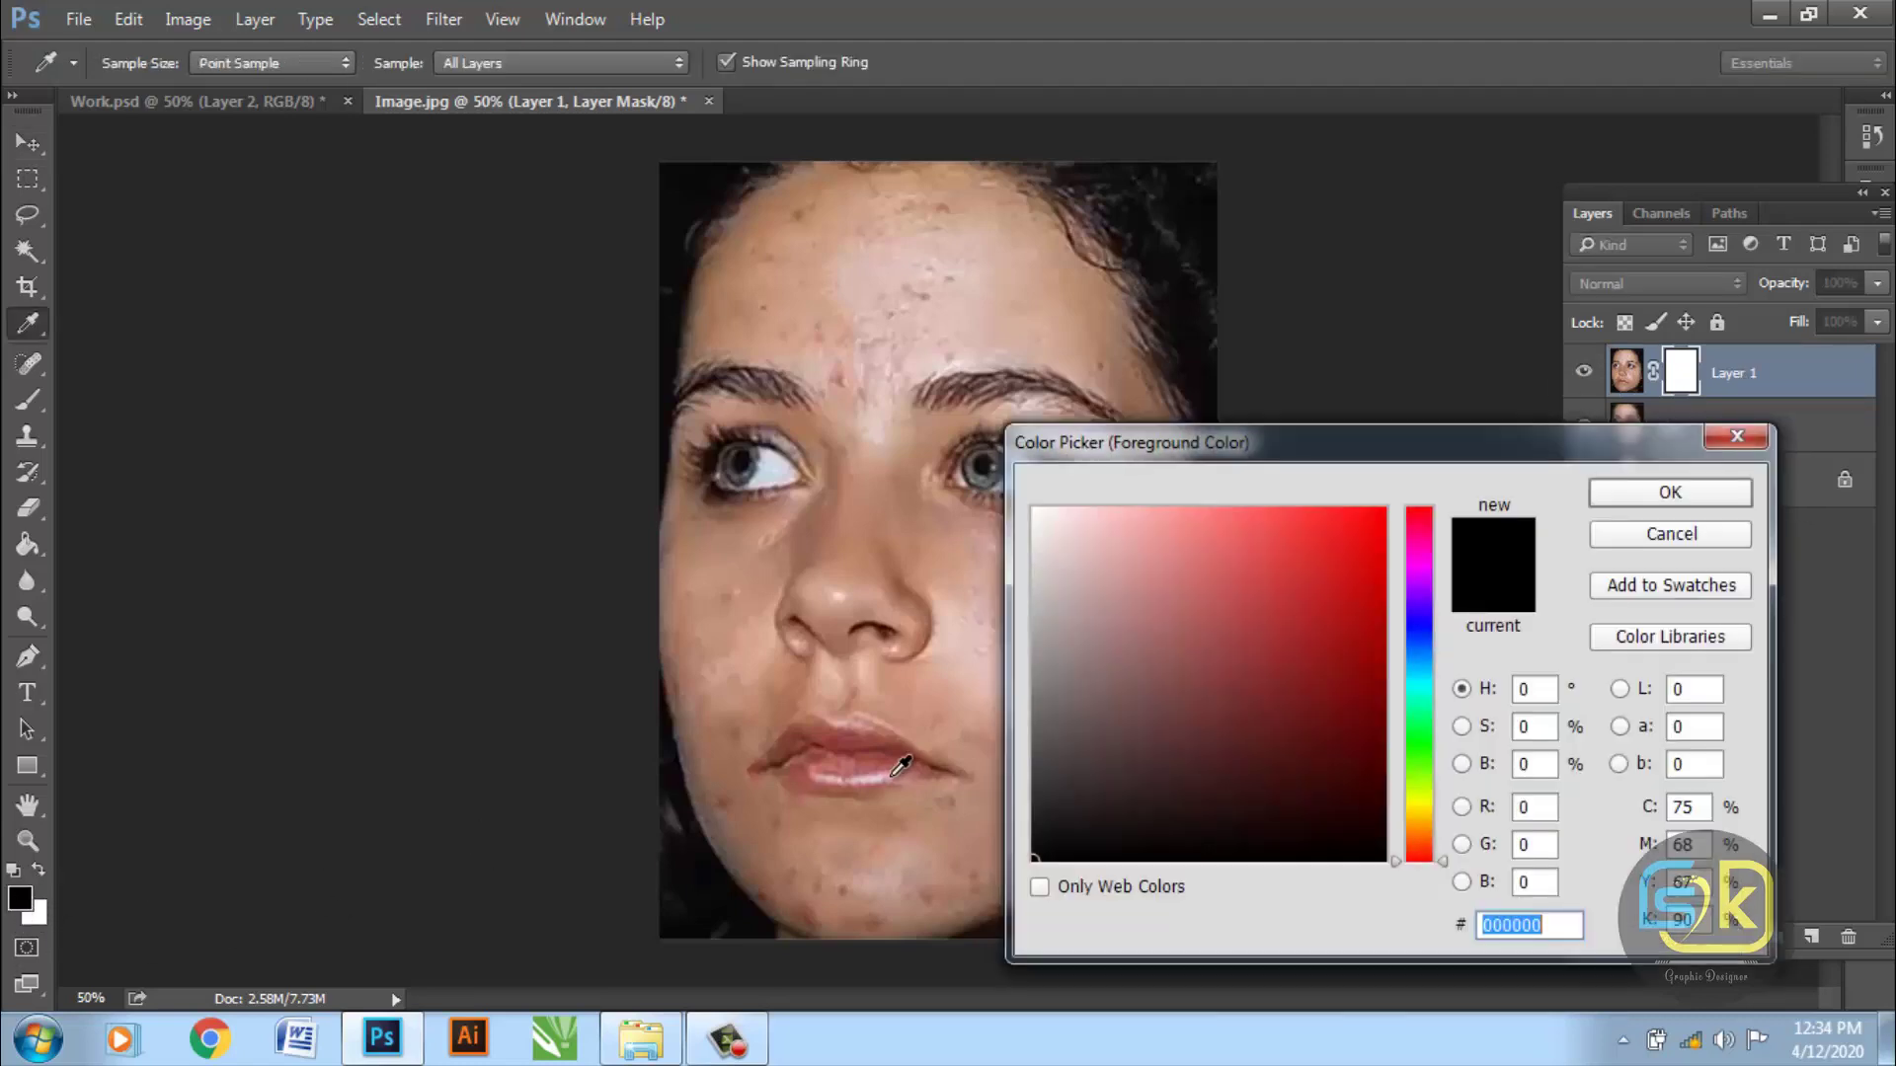
{"action": "left_click", "coordinate": [1042, 858]}
{"action": "left_click", "coordinate": [1716, 493]}
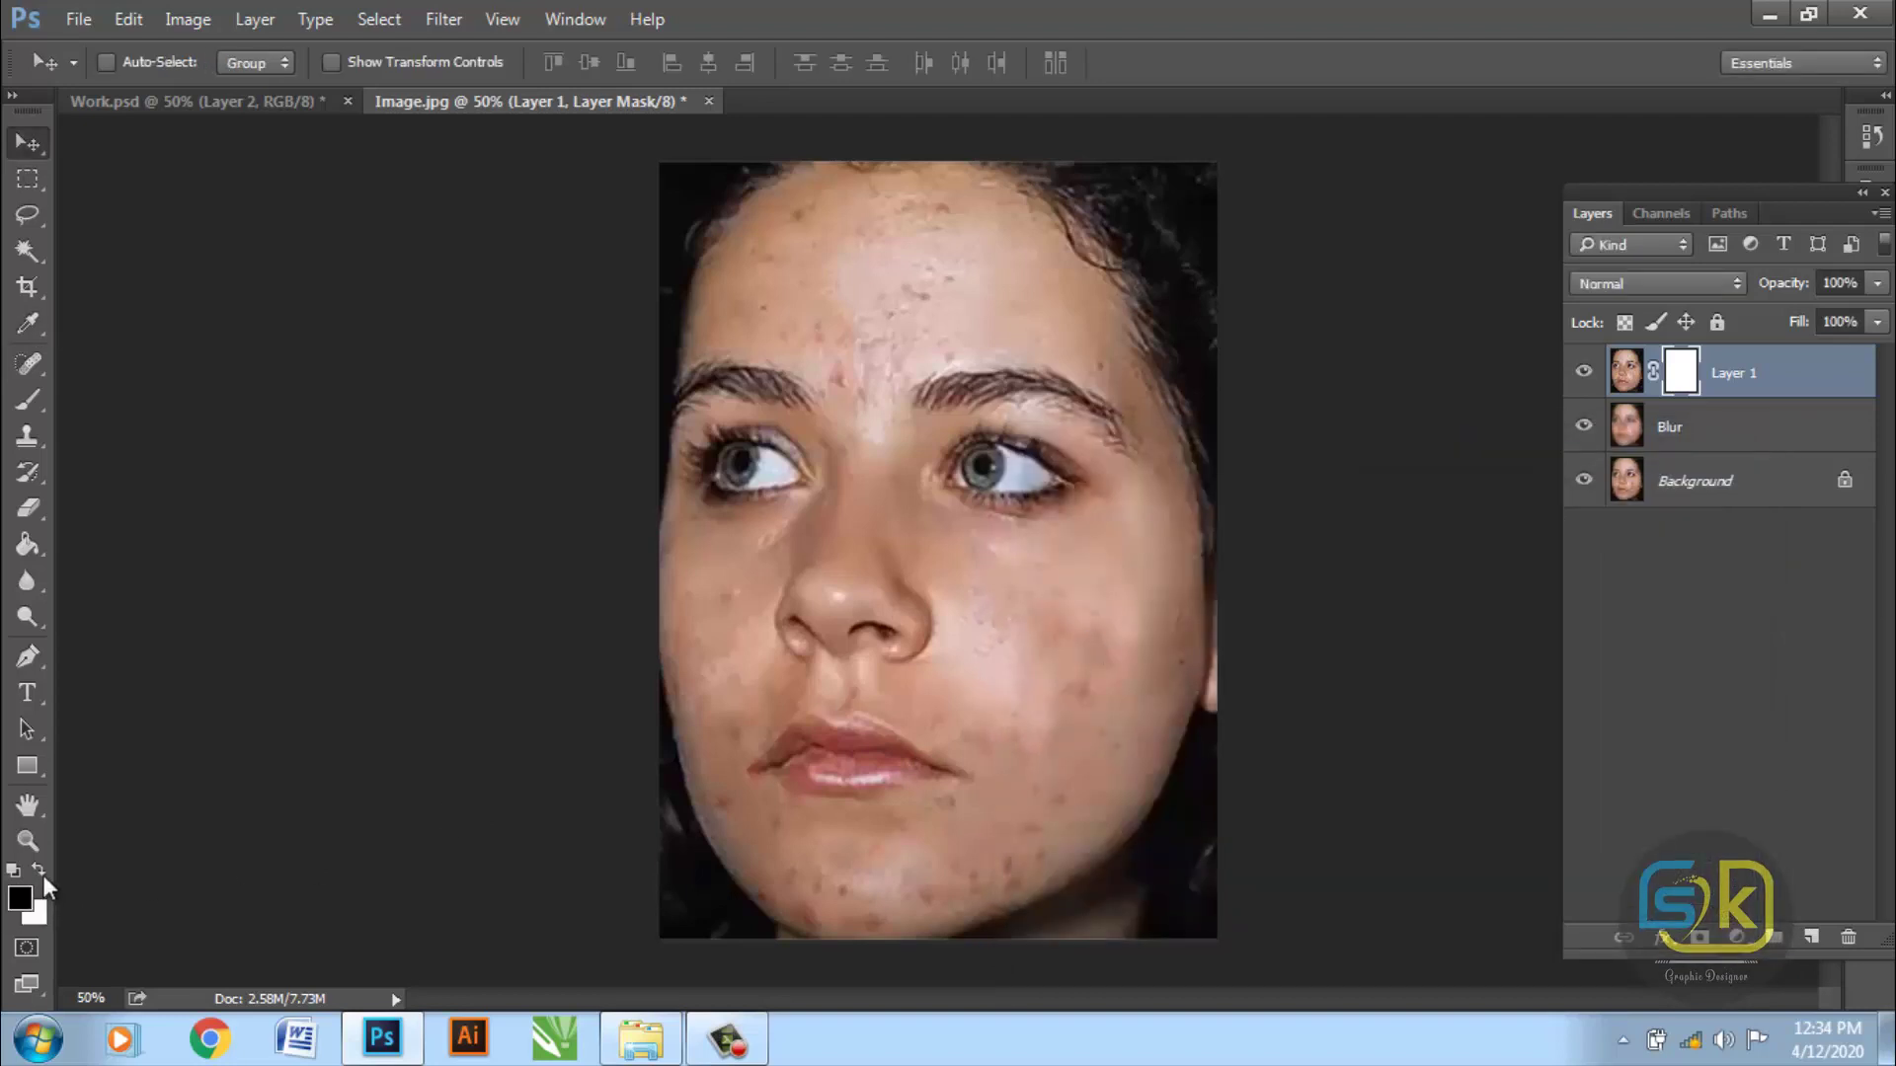
{"action": "left_click", "coordinate": [31, 409]}
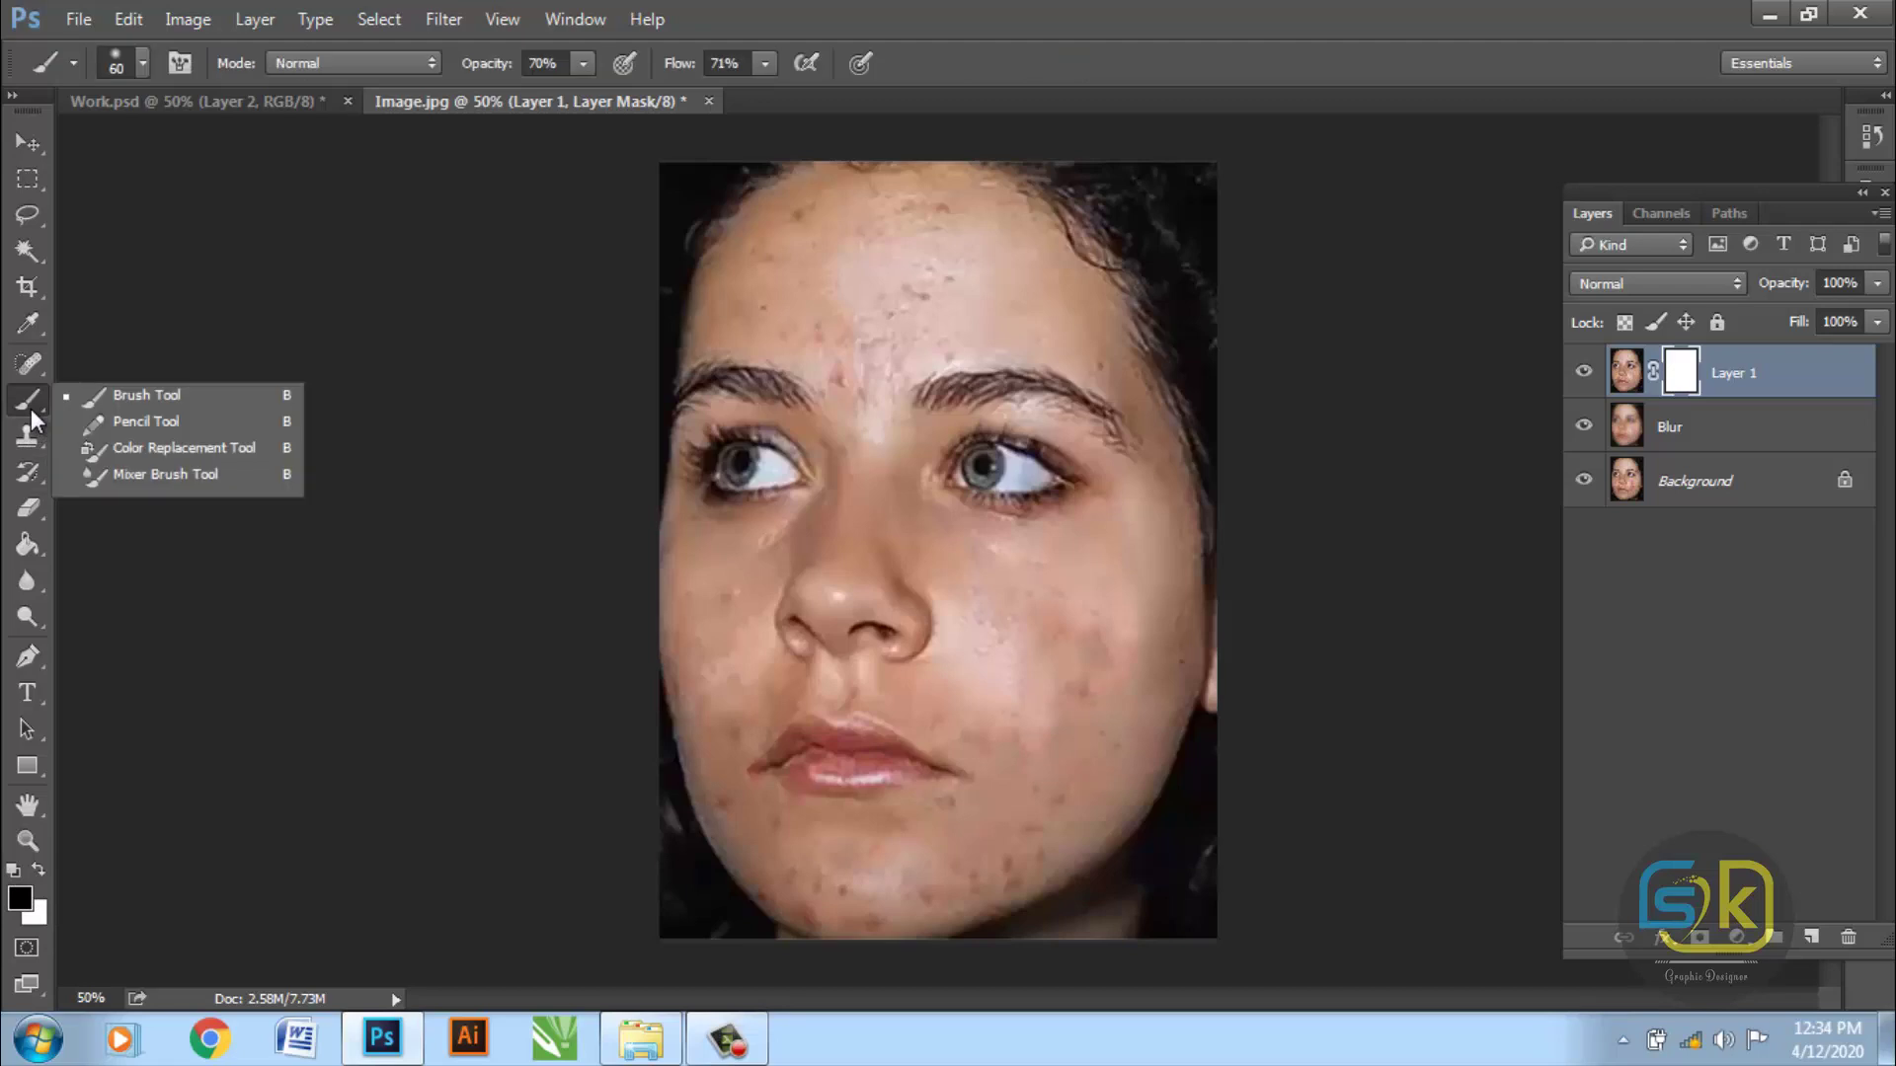
- Set up a Soft Round brush at moderate size with 62% opacity and 65% flow
{"action": "left_click", "coordinate": [172, 397]}
{"action": "left_click", "coordinate": [138, 65]}
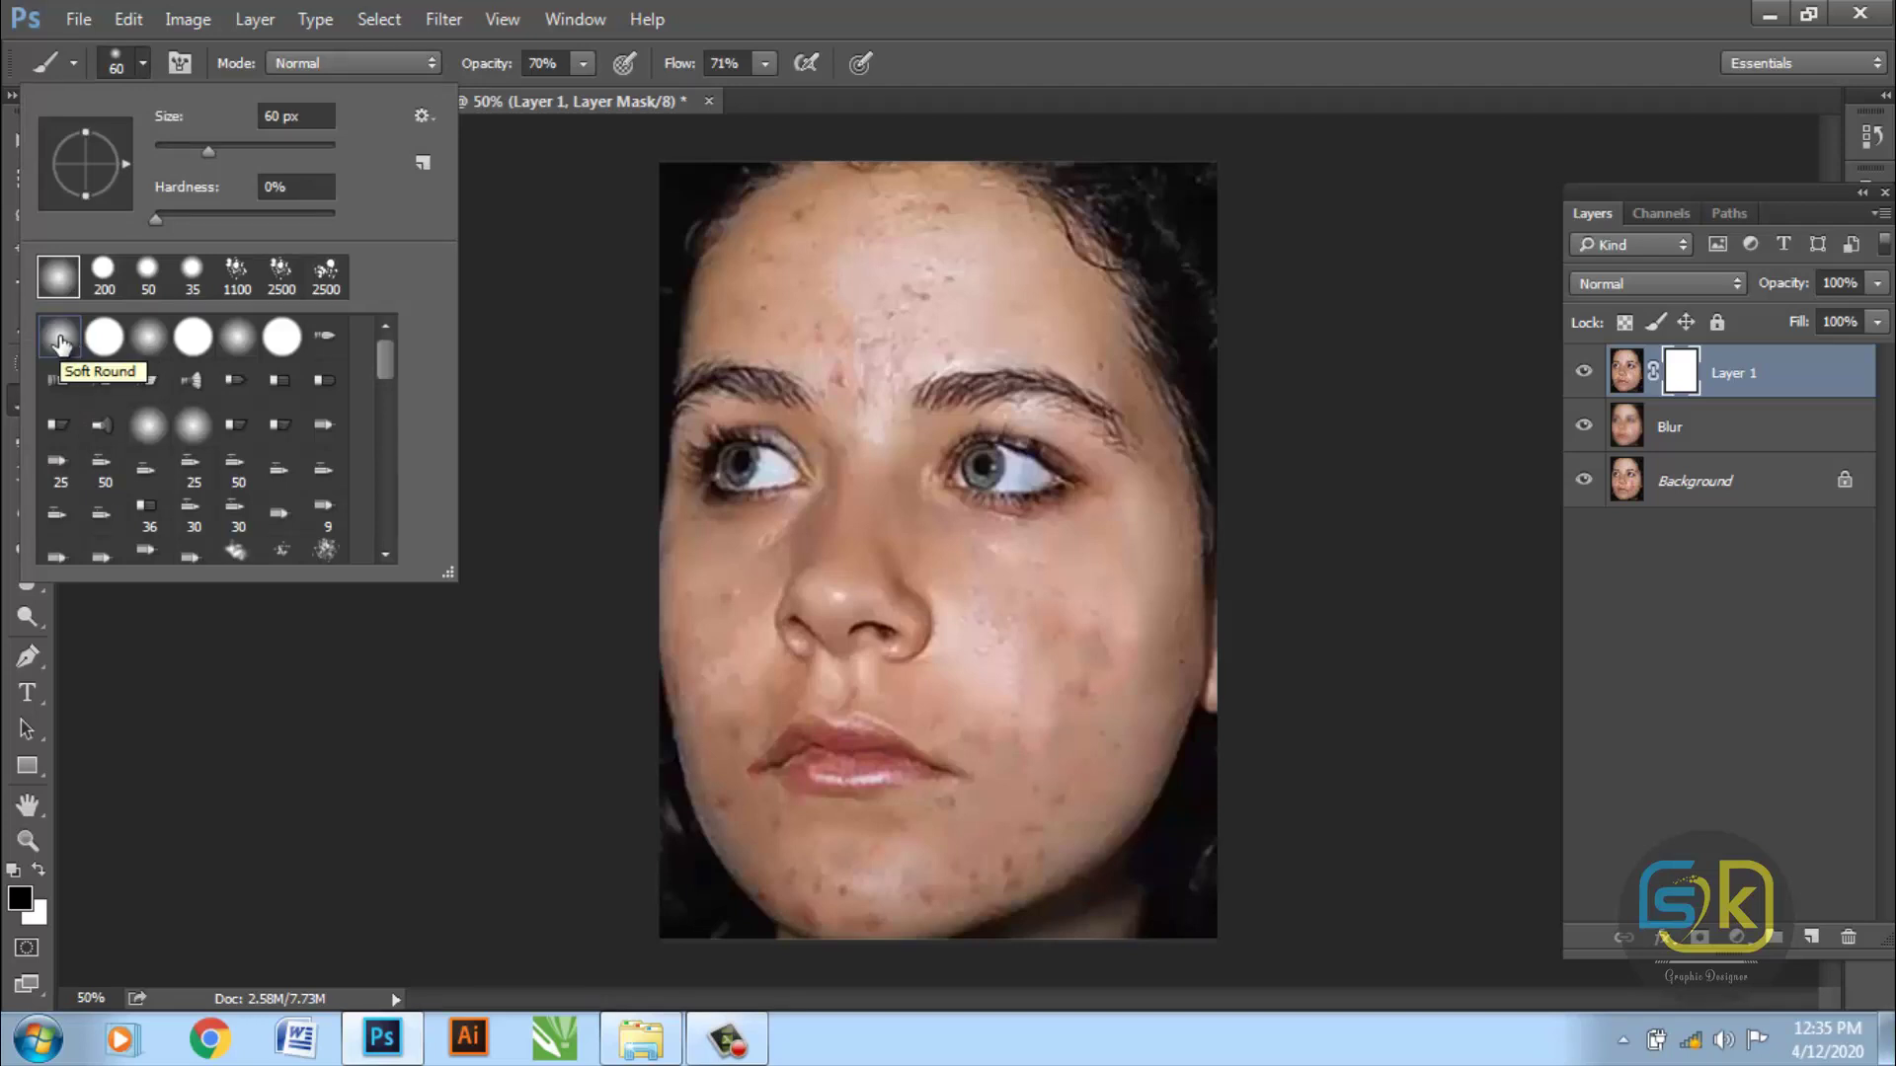
{"action": "mouse_move", "coordinate": [384, 361]}
{"action": "left_mouse_down"}
{"action": "mouse_move", "coordinate": [393, 484]}
{"action": "mouse_move", "coordinate": [379, 353]}
{"action": "left_mouse_up"}
{"action": "double_click", "coordinate": [68, 341]}
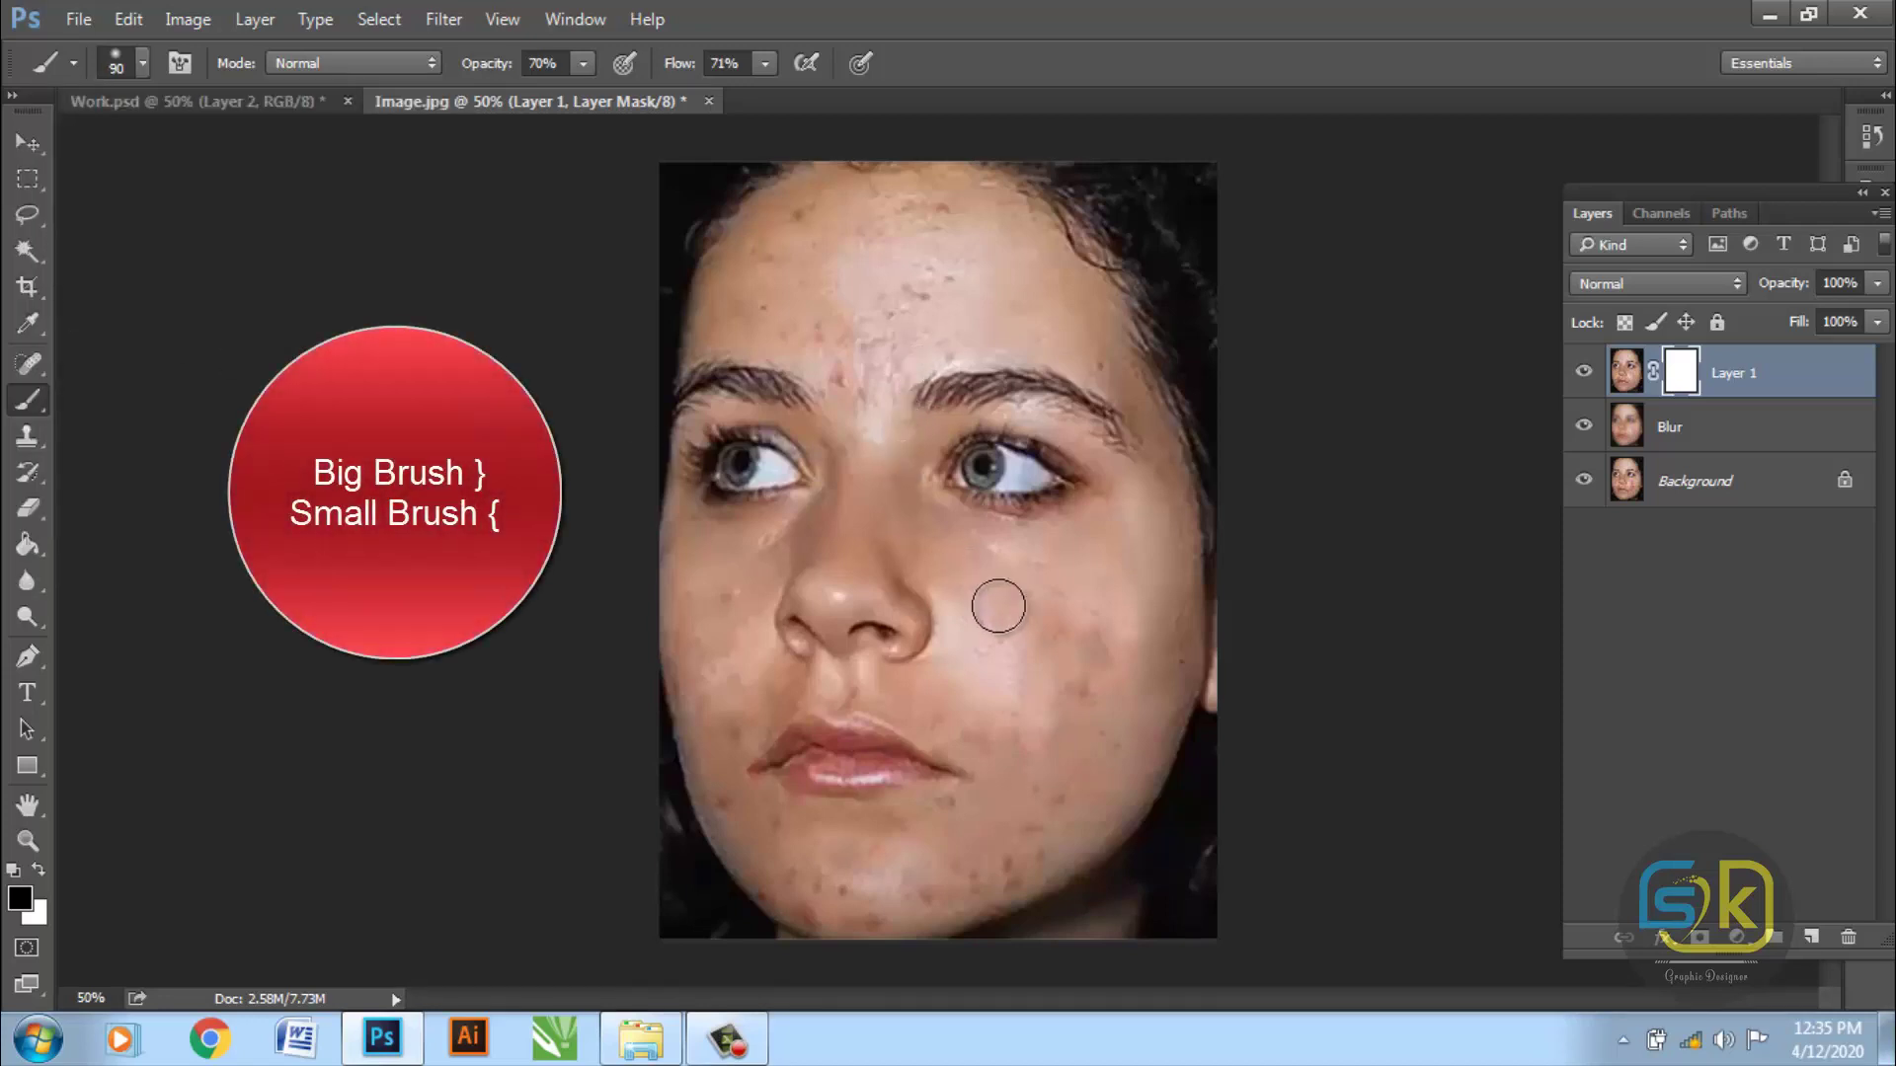
{"action": "key", "text": "bracketright"}
{"action": "key", "text": "bracketright"}
{"action": "key", "text": "bracketright"}
{"action": "key", "text": "bracketleft"}
{"action": "key", "text": "bracketleft"}
{"action": "key", "text": "bracketleft"}
{"action": "key", "text": "bracketleft"}
{"action": "key", "text": "bracketleft"}
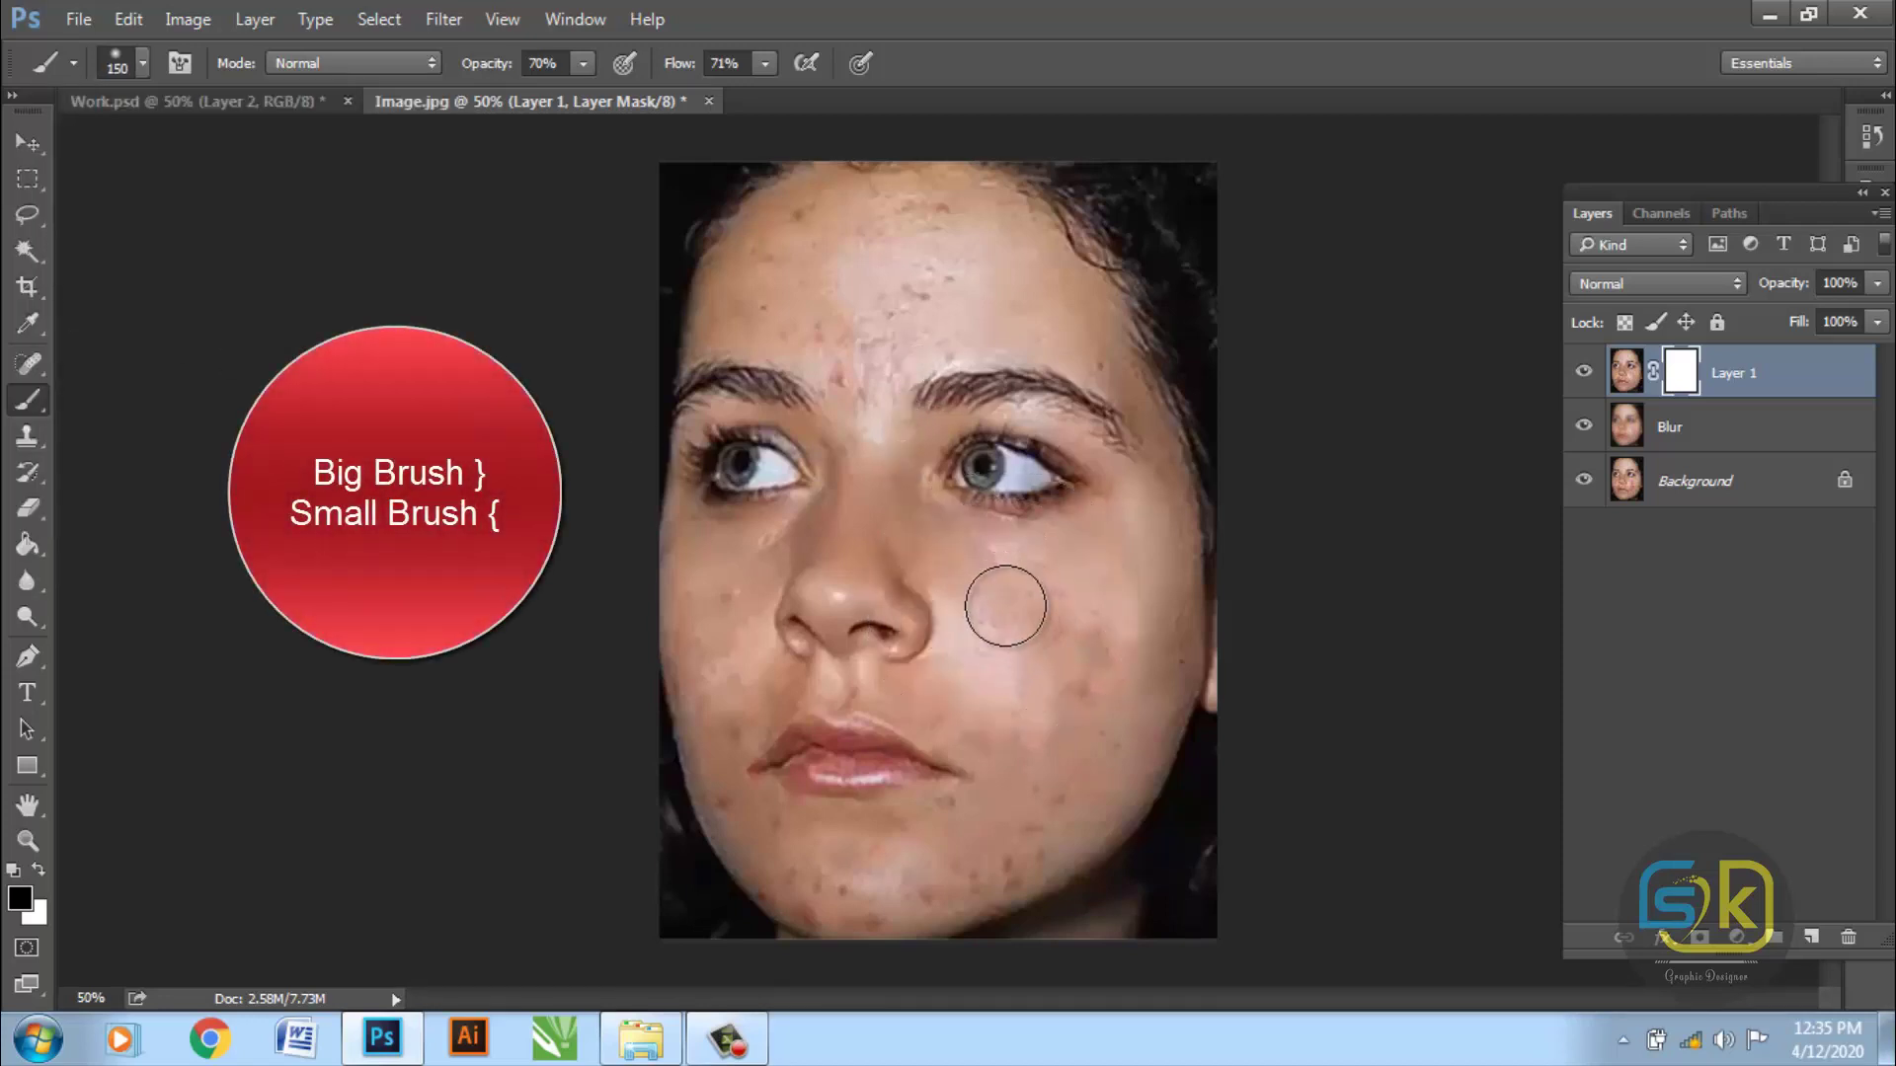
{"action": "key", "text": "bracketleft"}
{"action": "key", "text": "bracketleft"}
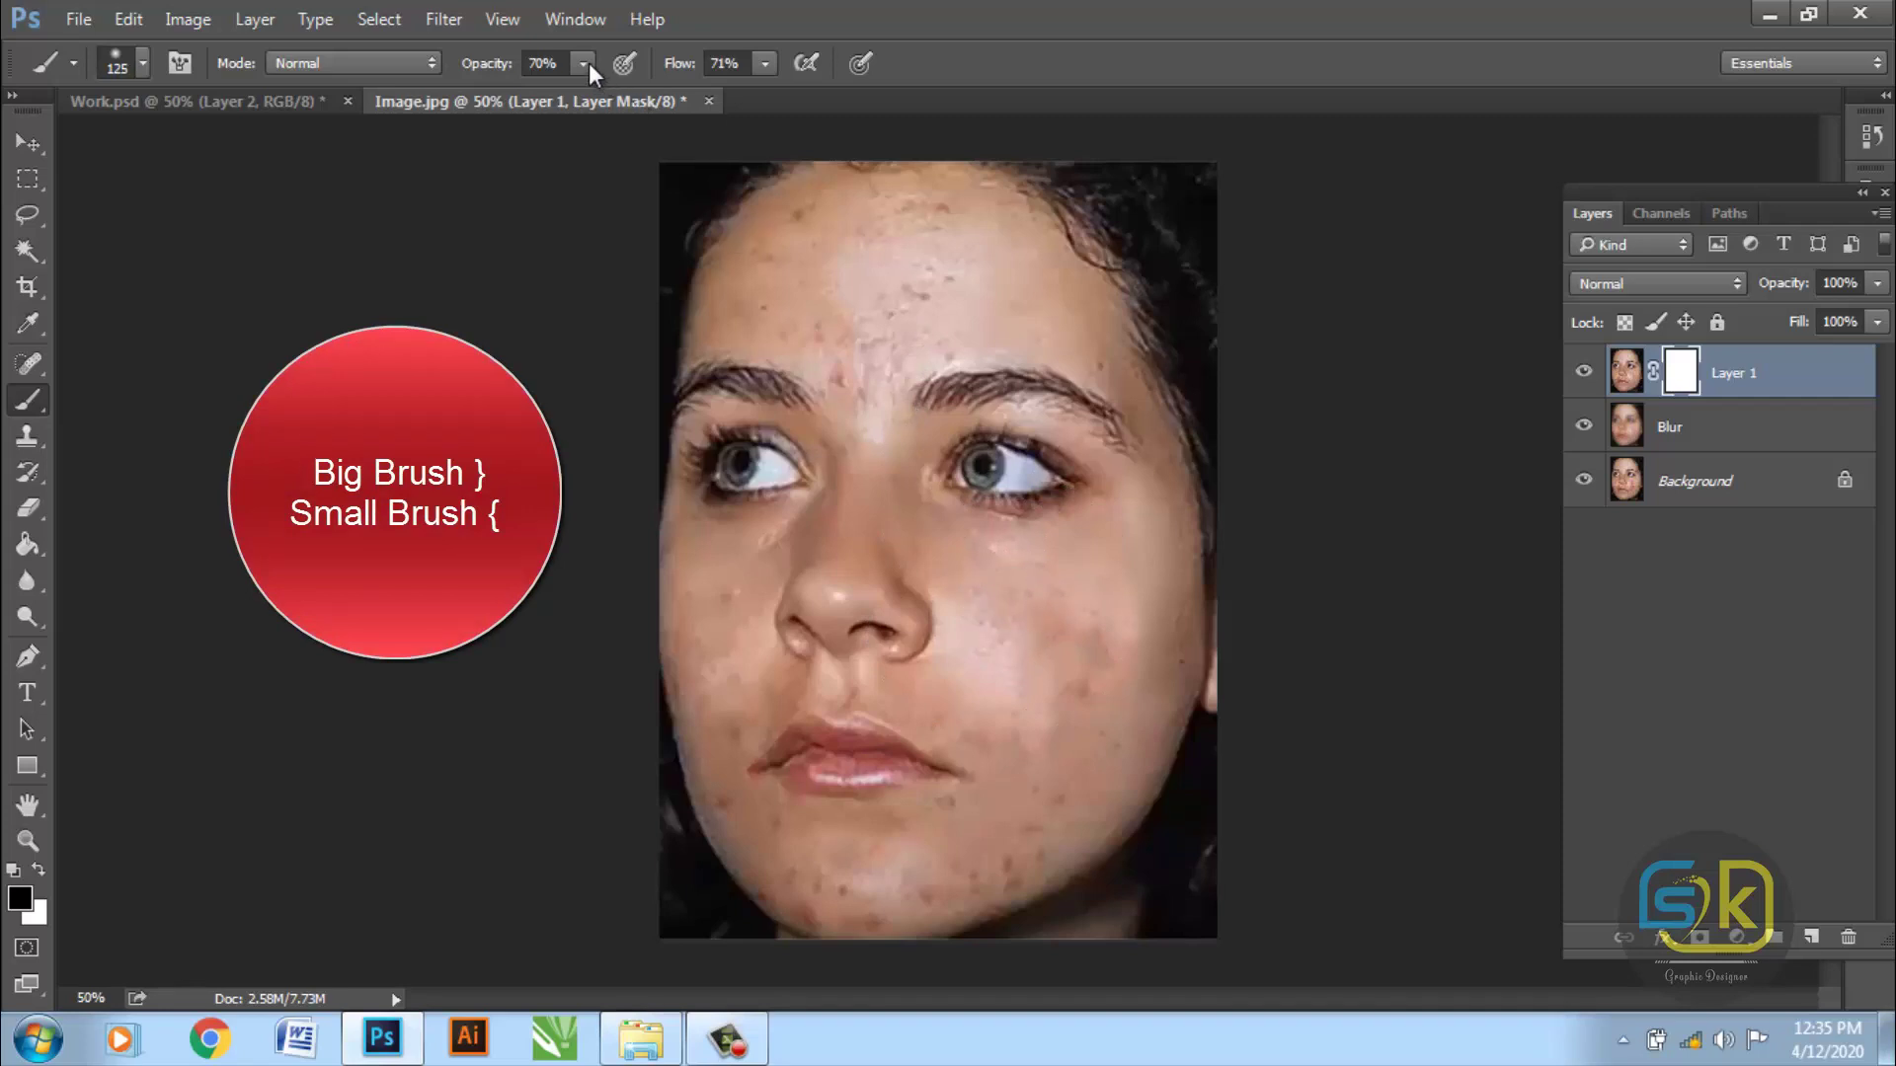
{"action": "left_click", "coordinate": [588, 62]}
{"action": "left_click_drag", "start_coordinate": [588, 99], "coordinate": [581, 99]}
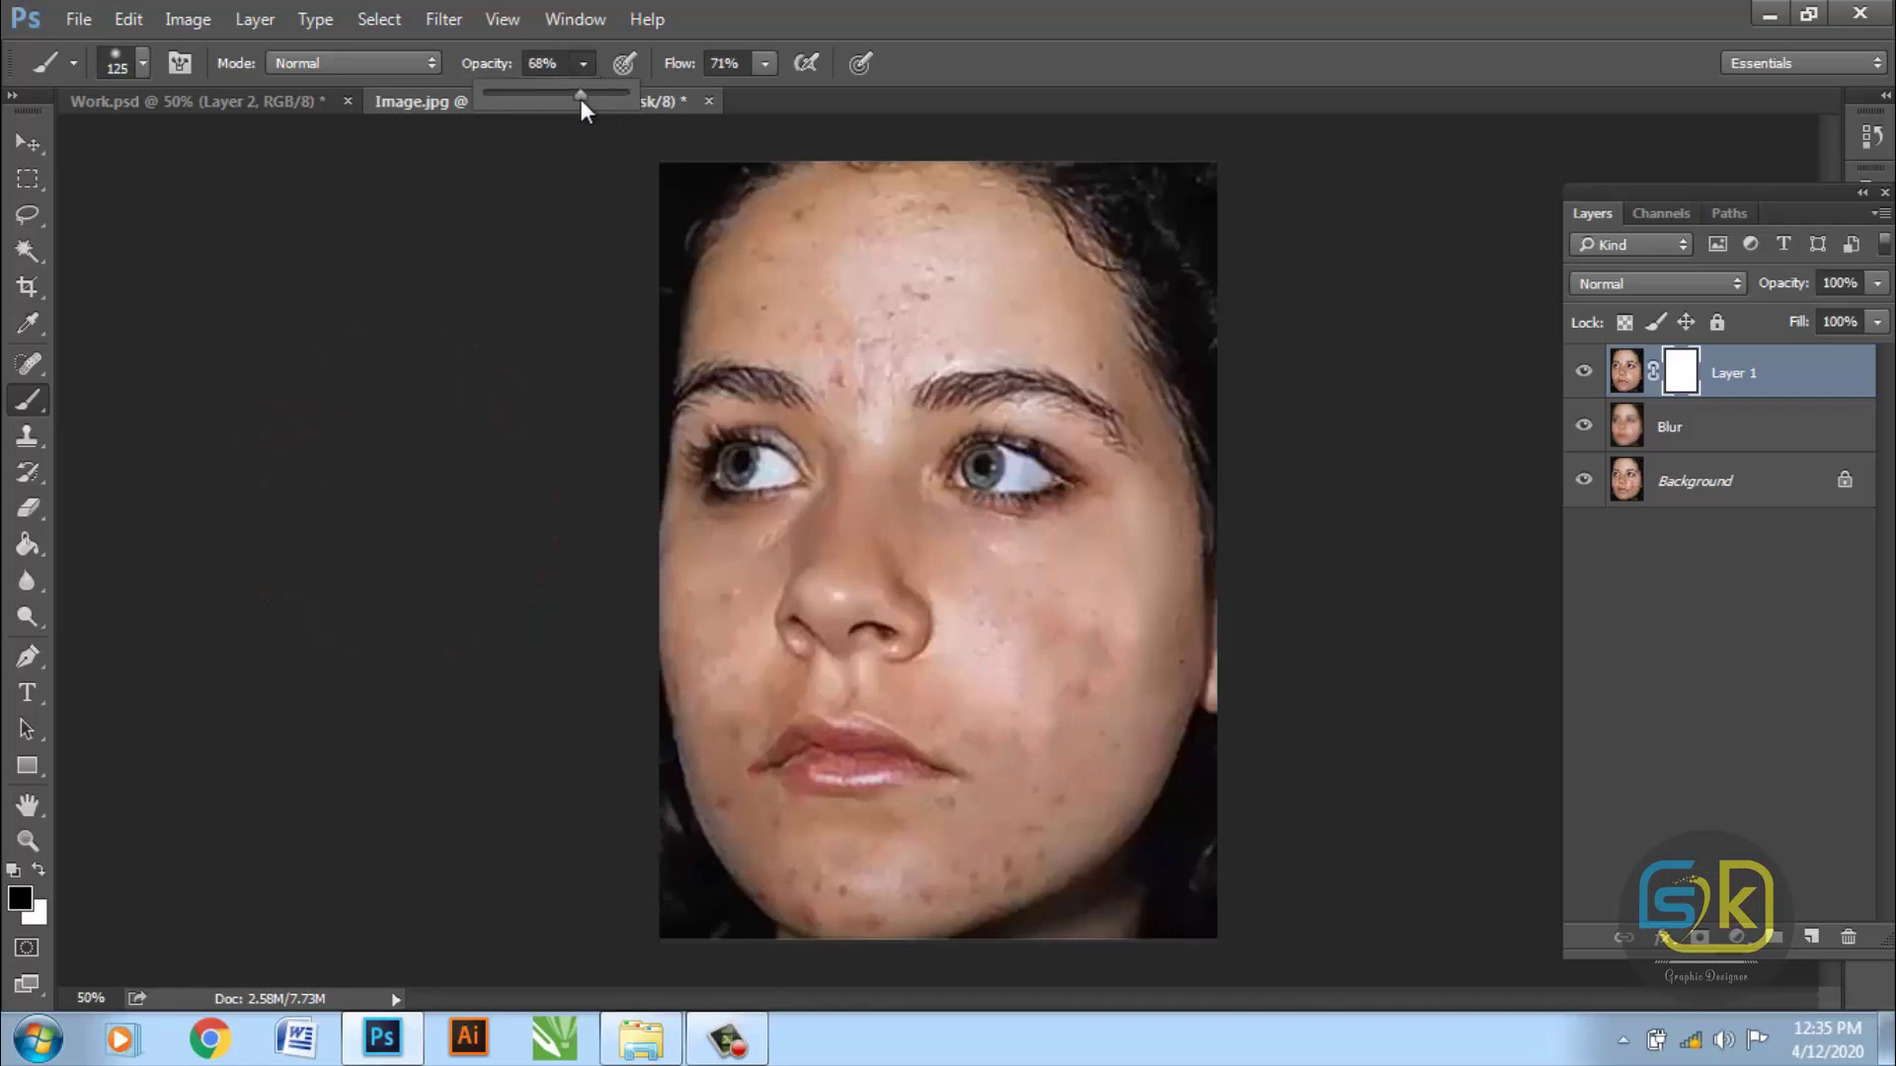
{"action": "left_click", "coordinate": [765, 63]}
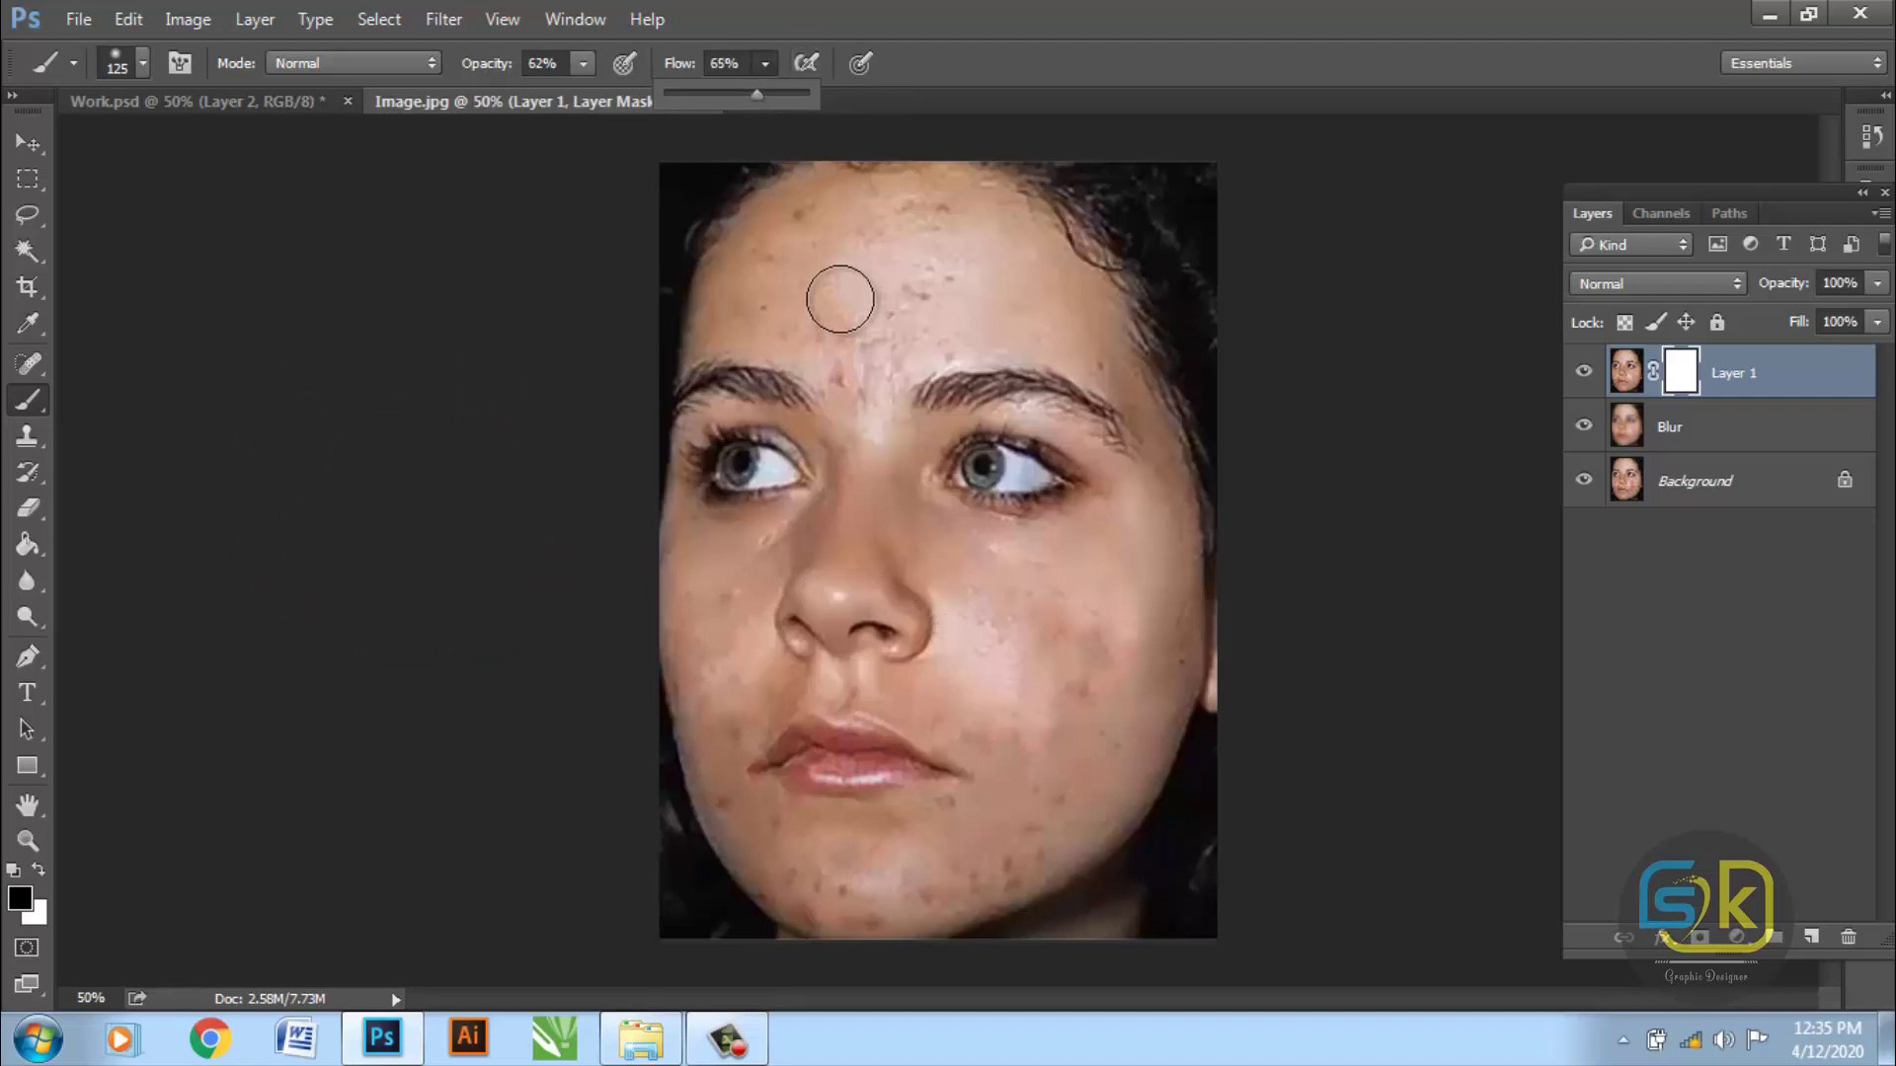
- Paint black on Layer 1's mask over the forehead, brows, cheeks and chin
{"action": "left_click_drag", "start_coordinate": [918, 220], "coordinate": [919, 296]}
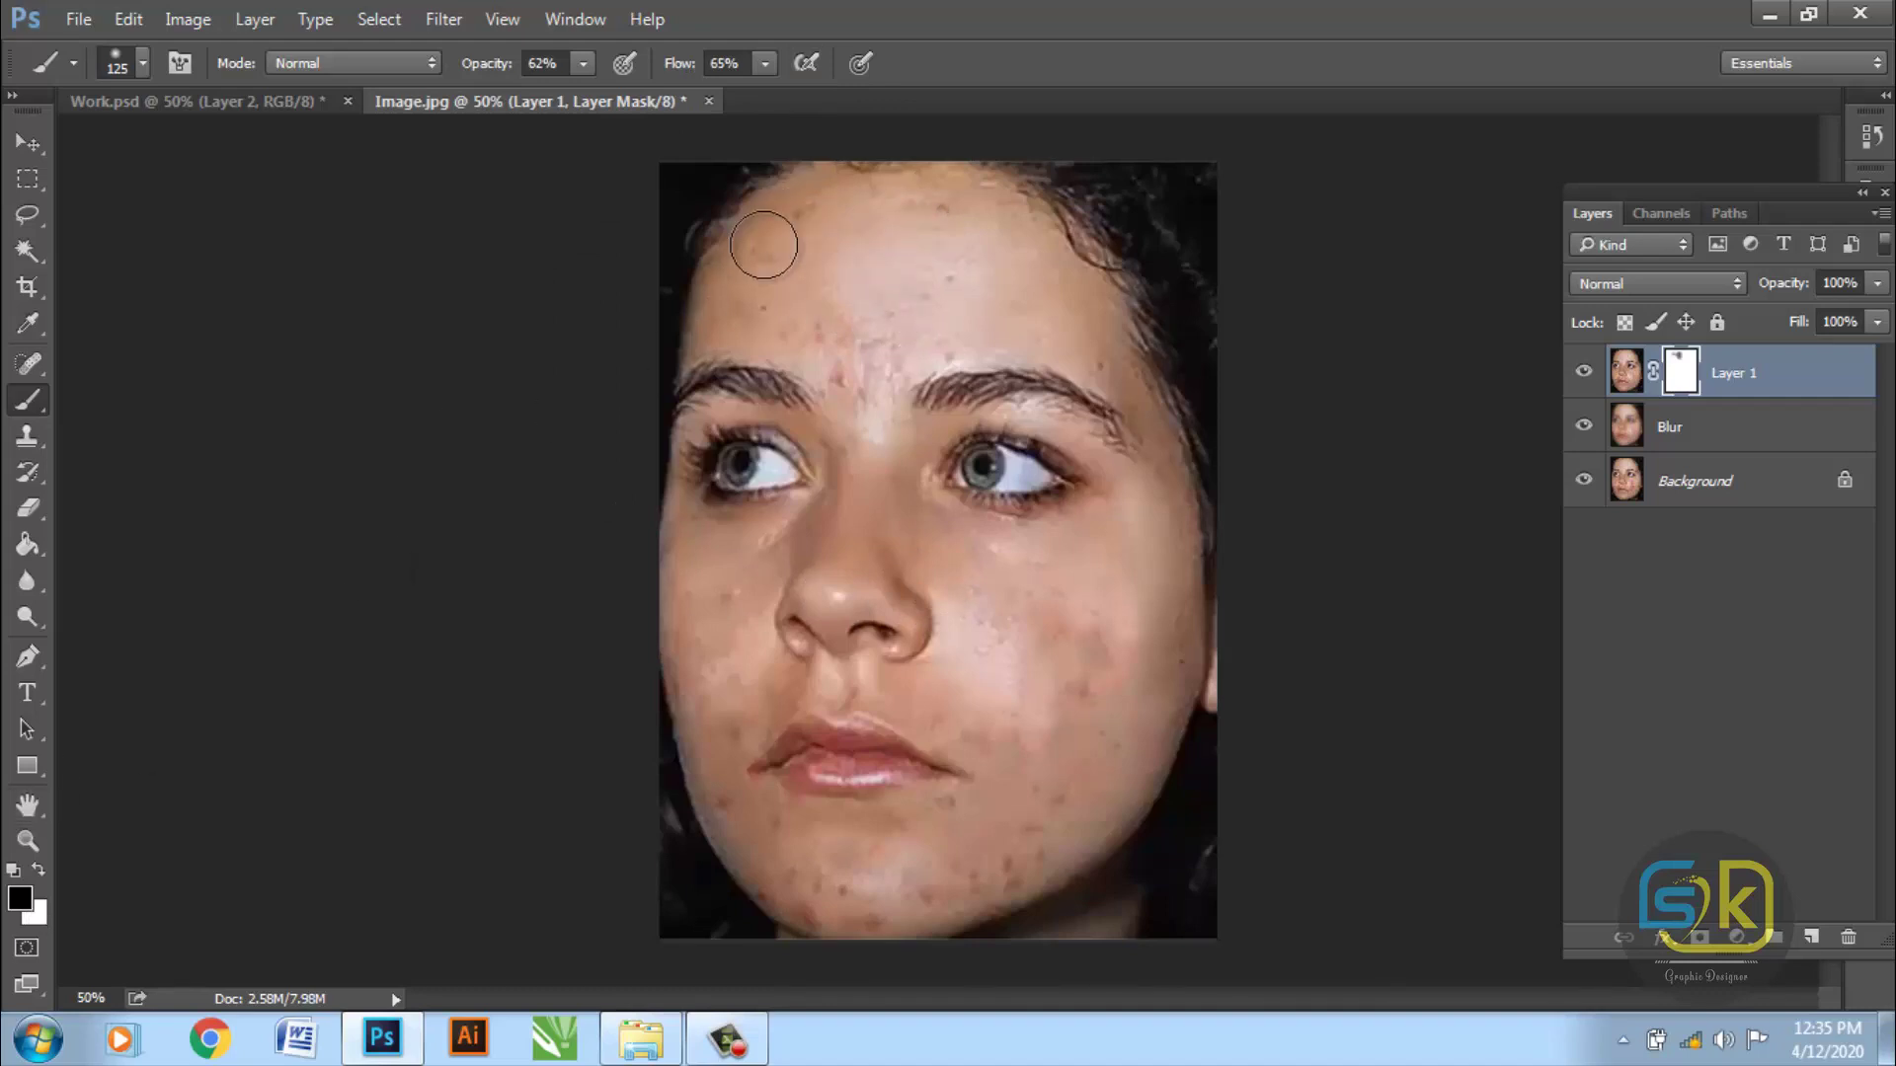
{"action": "key", "text": "bracketleft"}
{"action": "key", "text": "bracketleft"}
{"action": "key", "text": "bracketleft"}
{"action": "key", "text": "bracketleft"}
{"action": "mouse_move", "coordinate": [806, 275]}
{"action": "left_mouse_down"}
{"action": "mouse_move", "coordinate": [834, 339]}
{"action": "mouse_move", "coordinate": [795, 346]}
{"action": "mouse_move", "coordinate": [829, 389]}
{"action": "mouse_move", "coordinate": [897, 338]}
{"action": "mouse_move", "coordinate": [939, 347]}
{"action": "mouse_move", "coordinate": [882, 357]}
{"action": "mouse_move", "coordinate": [948, 270]}
{"action": "mouse_move", "coordinate": [926, 274]}
{"action": "left_mouse_up"}
{"action": "key", "text": "bracketright"}
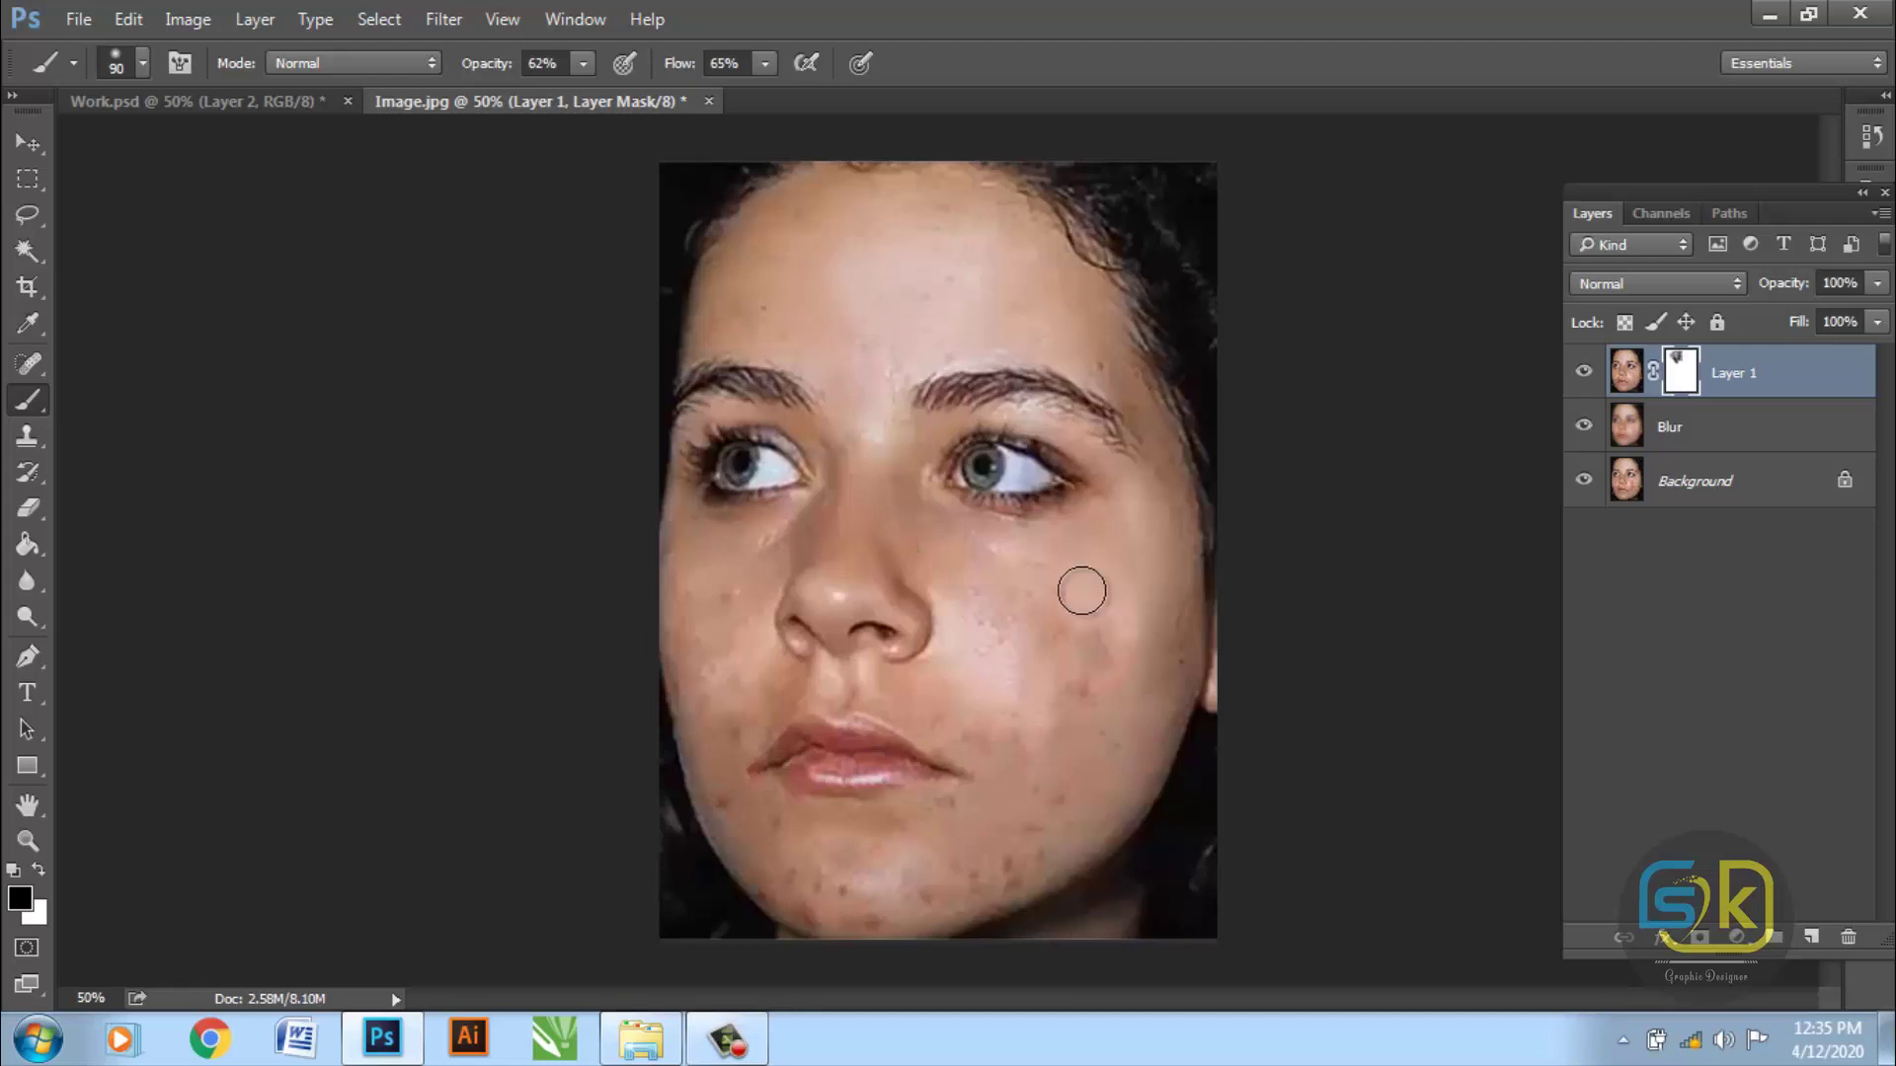
{"action": "mouse_move", "coordinate": [1075, 588]}
{"action": "left_mouse_down"}
{"action": "mouse_move", "coordinate": [1100, 698]}
{"action": "mouse_move", "coordinate": [1060, 722]}
{"action": "mouse_move", "coordinate": [1007, 677]}
{"action": "mouse_move", "coordinate": [1036, 664]}
{"action": "mouse_move", "coordinate": [1113, 728]}
{"action": "mouse_move", "coordinate": [1003, 849]}
{"action": "mouse_move", "coordinate": [765, 854]}
{"action": "mouse_move", "coordinate": [792, 879]}
{"action": "mouse_move", "coordinate": [1019, 850]}
{"action": "mouse_move", "coordinate": [979, 589]}
{"action": "left_mouse_up"}
{"action": "key", "text": "bracketright"}
{"action": "key", "text": "bracketright"}
{"action": "key", "text": "bracketright"}
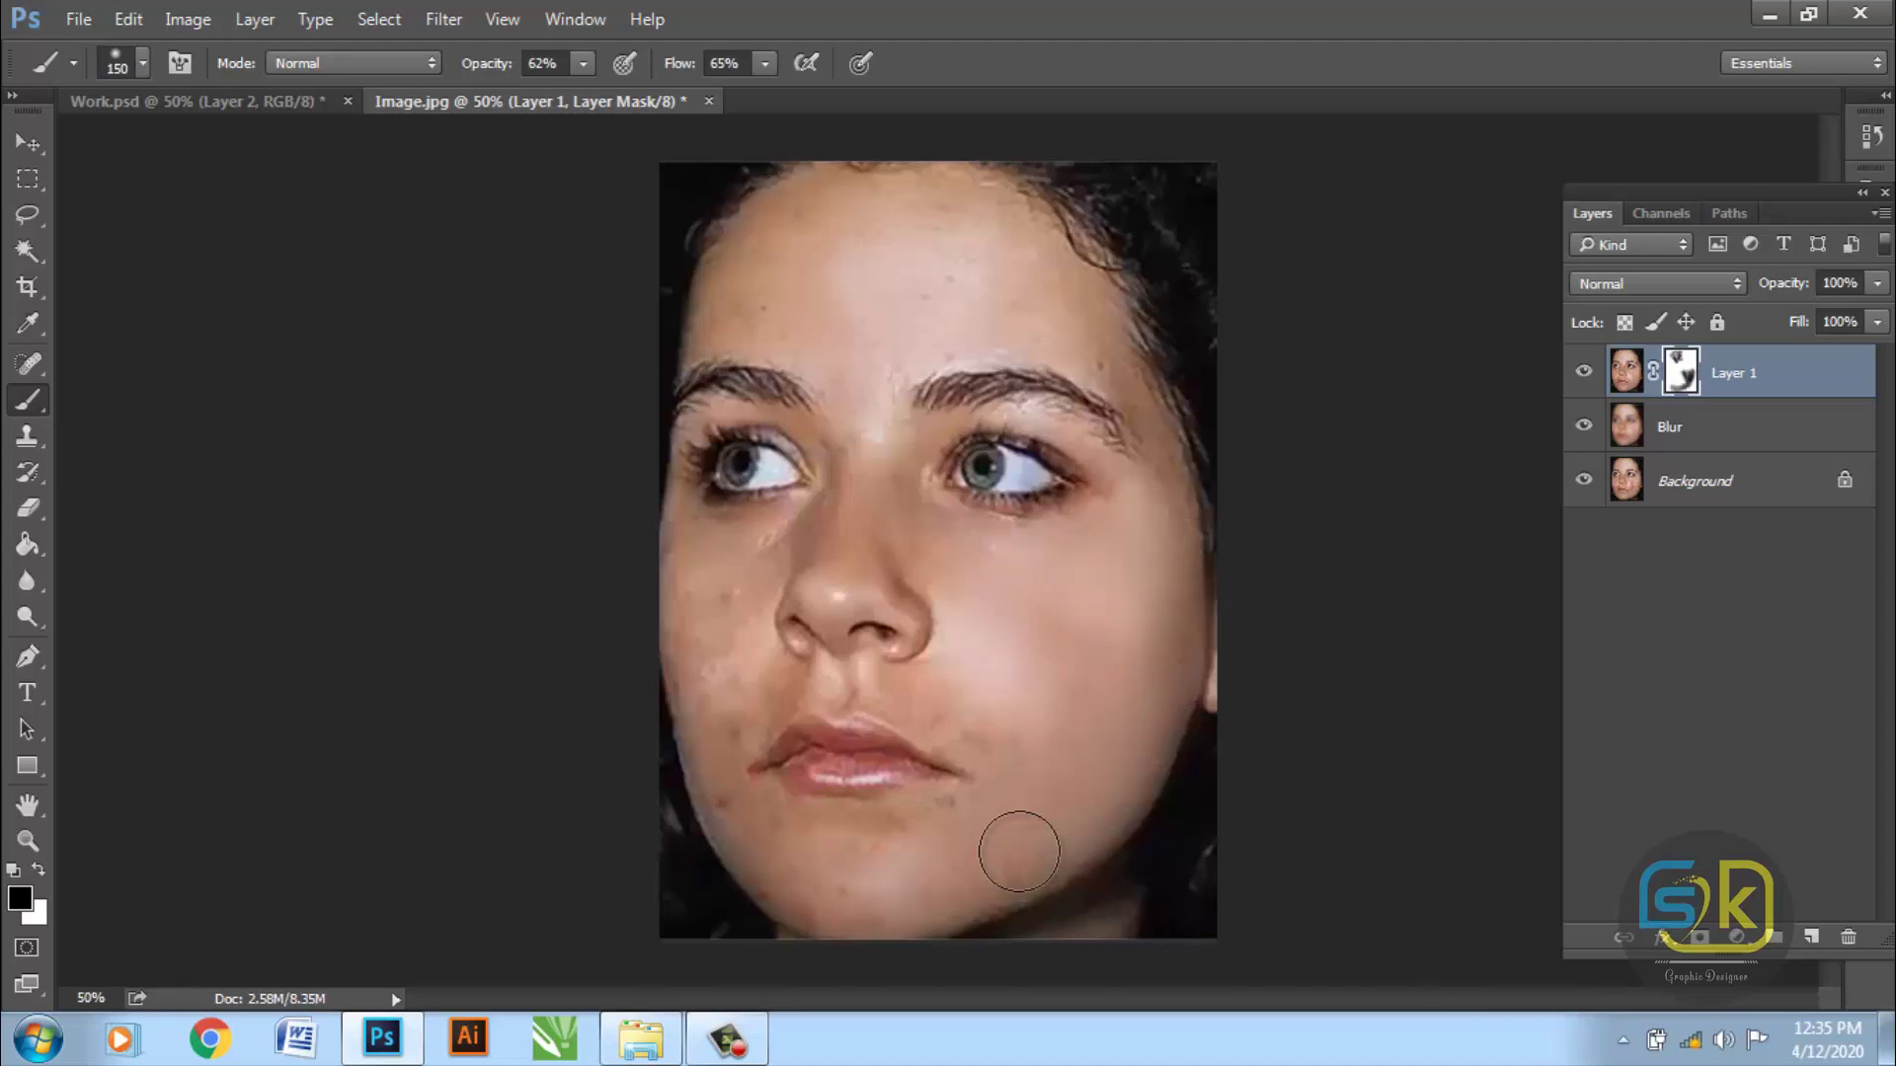
{"action": "key", "text": "bracketleft"}
{"action": "key", "text": "bracketleft"}
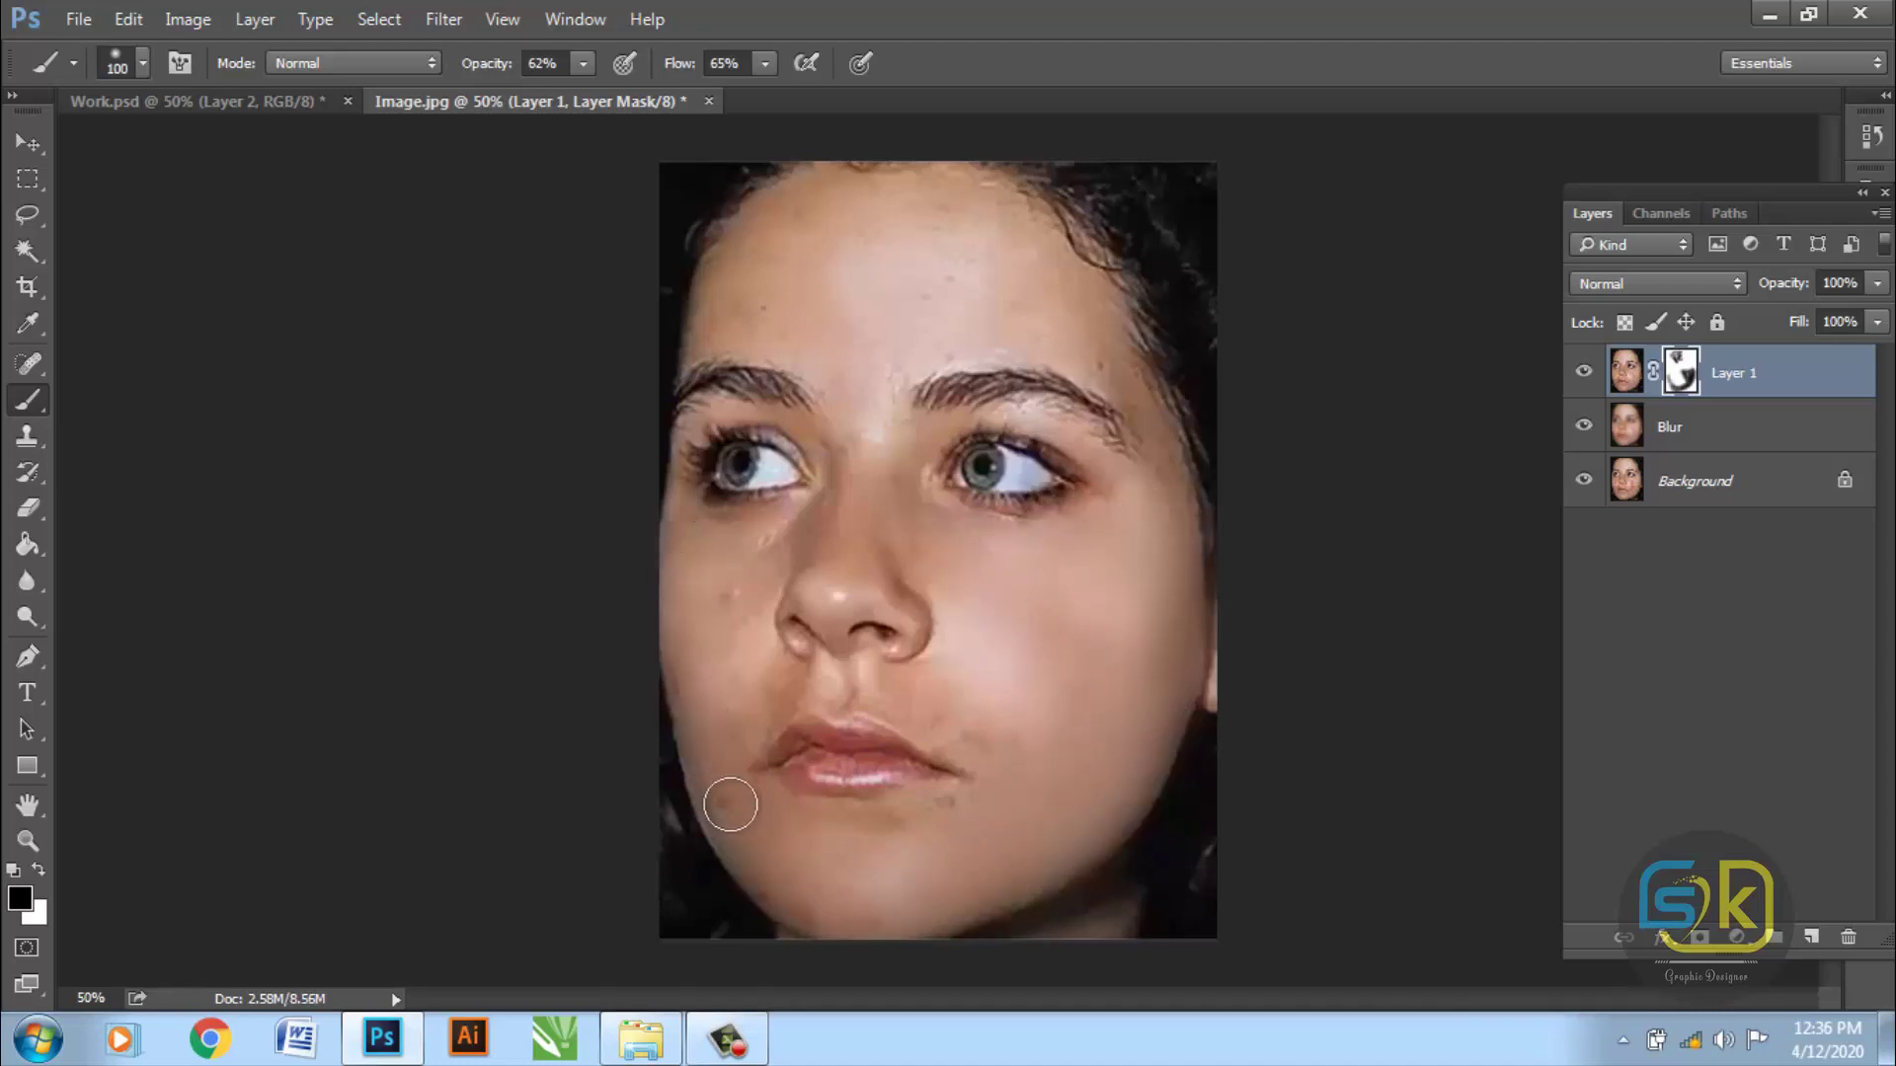
{"action": "mouse_move", "coordinate": [728, 799]}
{"action": "left_mouse_down"}
{"action": "mouse_move", "coordinate": [858, 816]}
{"action": "mouse_move", "coordinate": [833, 822]}
{"action": "mouse_move", "coordinate": [775, 682]}
{"action": "mouse_move", "coordinate": [951, 698]}
{"action": "mouse_move", "coordinate": [709, 651]}
{"action": "left_mouse_up"}
{"action": "key", "text": "bracketleft"}
{"action": "key", "text": "bracketleft"}
{"action": "key", "text": "bracketleft"}
{"action": "mouse_move", "coordinate": [745, 512]}
{"action": "left_mouse_down"}
{"action": "mouse_move", "coordinate": [763, 580]}
{"action": "mouse_move", "coordinate": [745, 627]}
{"action": "left_mouse_up"}
{"action": "key", "text": "bracketleft"}
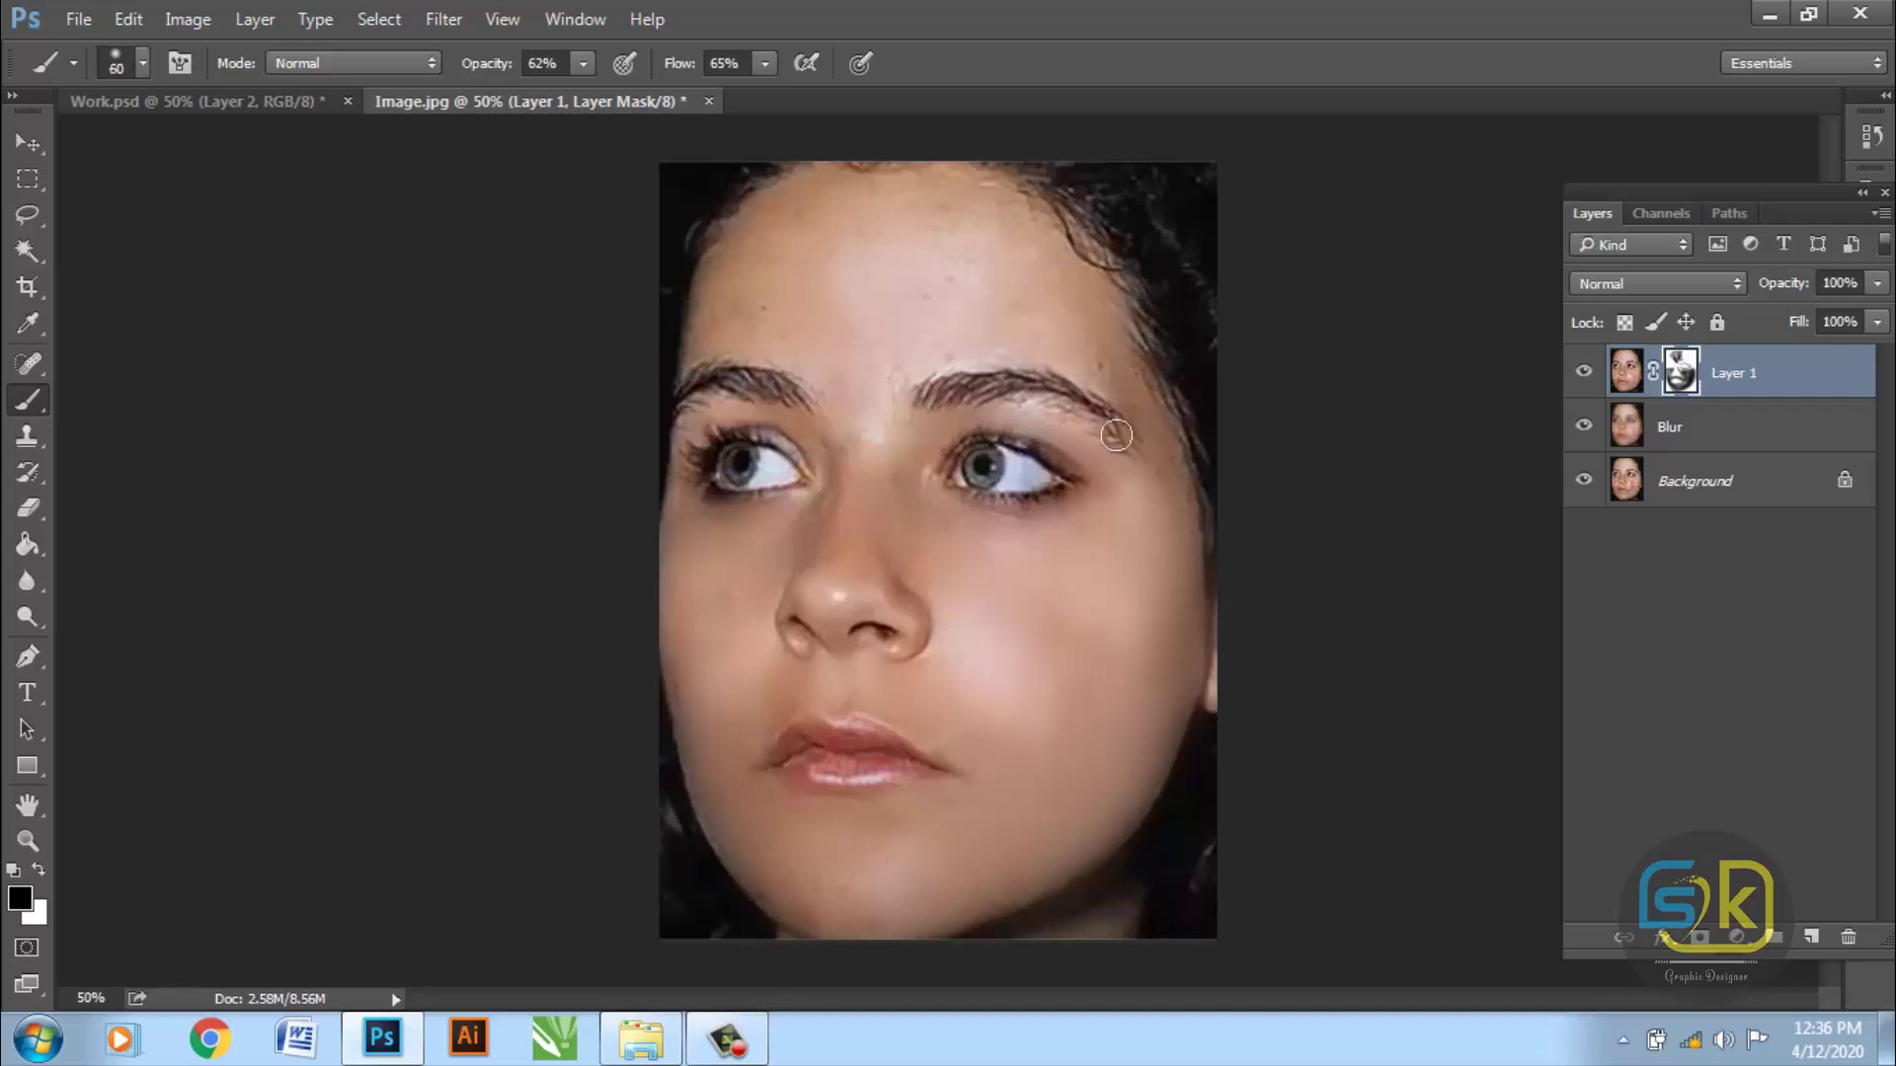
{"action": "scroll", "coordinate": [780, 414], "scroll_direction": "up", "scroll_amount": 3}
- Reselect the brush and resize it for forehead touch-ups while zooming in
{"action": "key", "text": "p"}
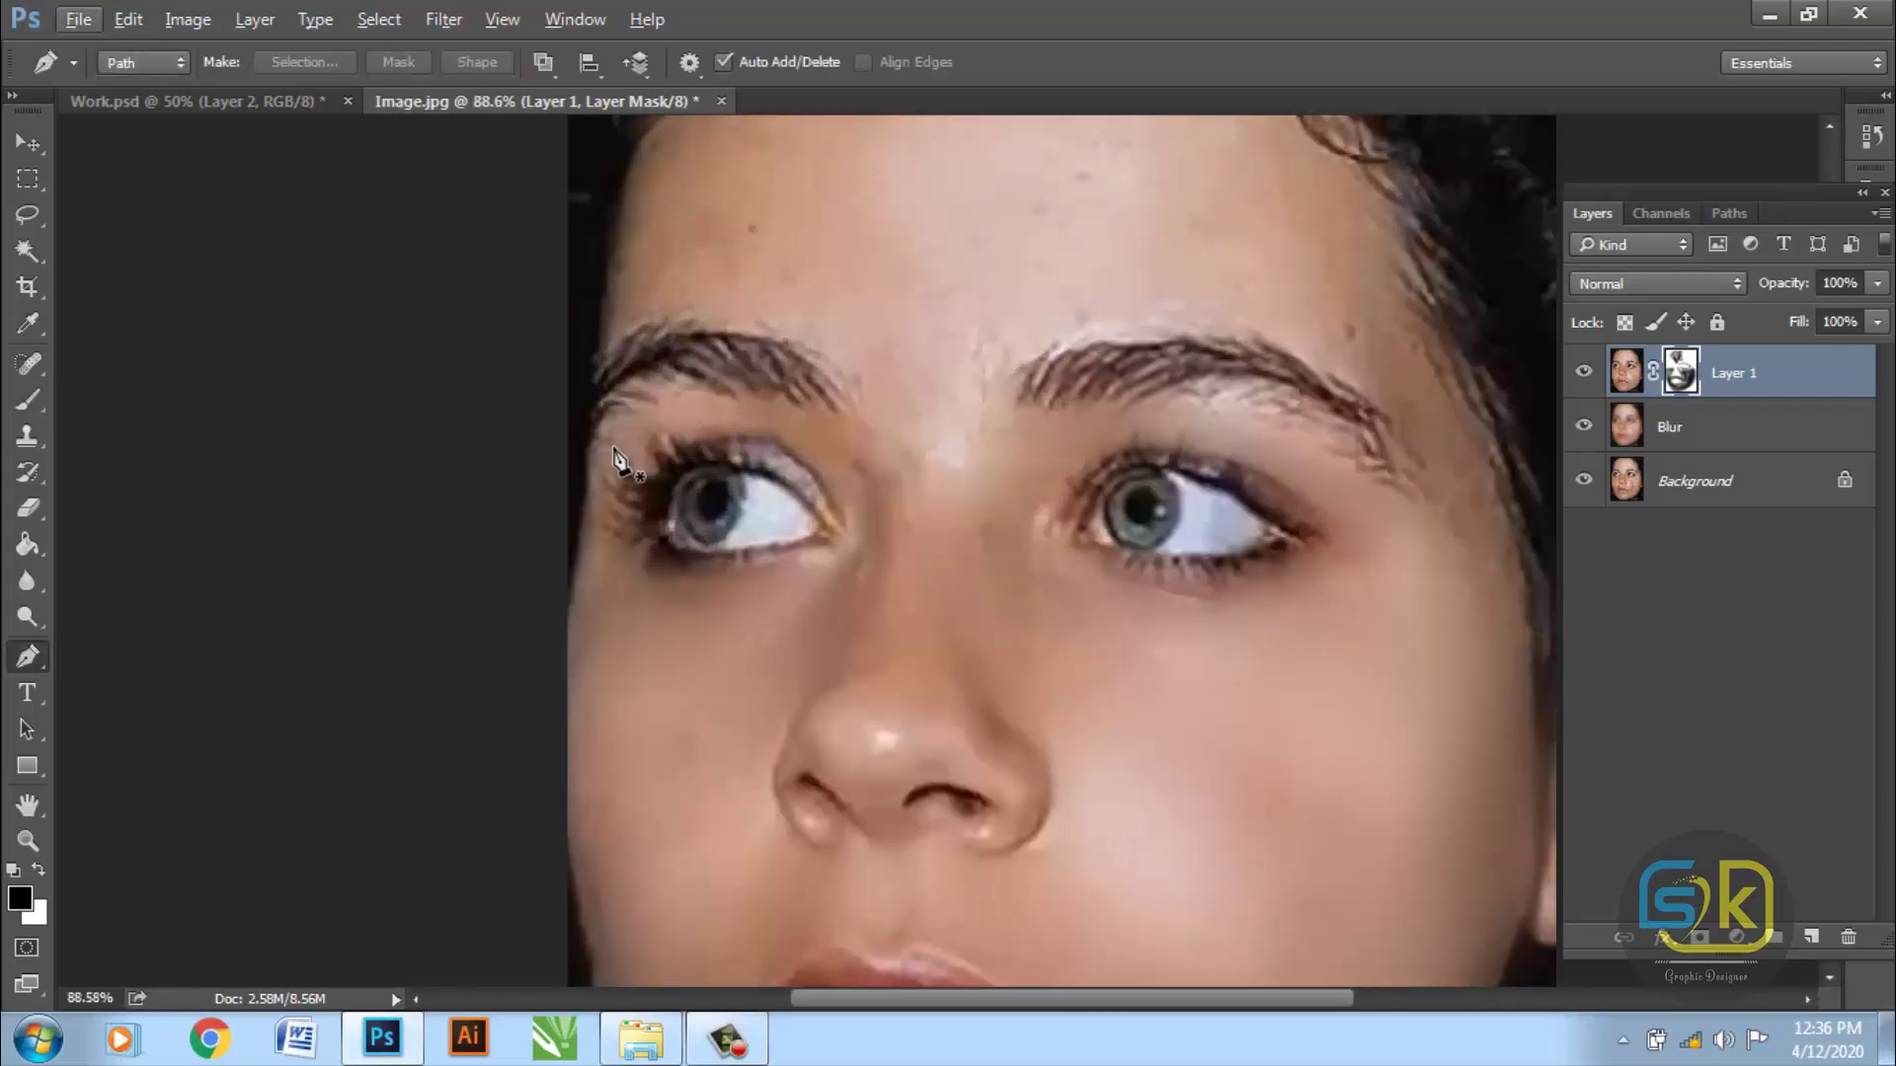
{"action": "key", "text": "b"}
{"action": "key", "text": "bracketleft"}
{"action": "key", "text": "bracketleft"}
{"action": "scroll", "coordinate": [931, 740], "scroll_direction": "down", "scroll_amount": 1}
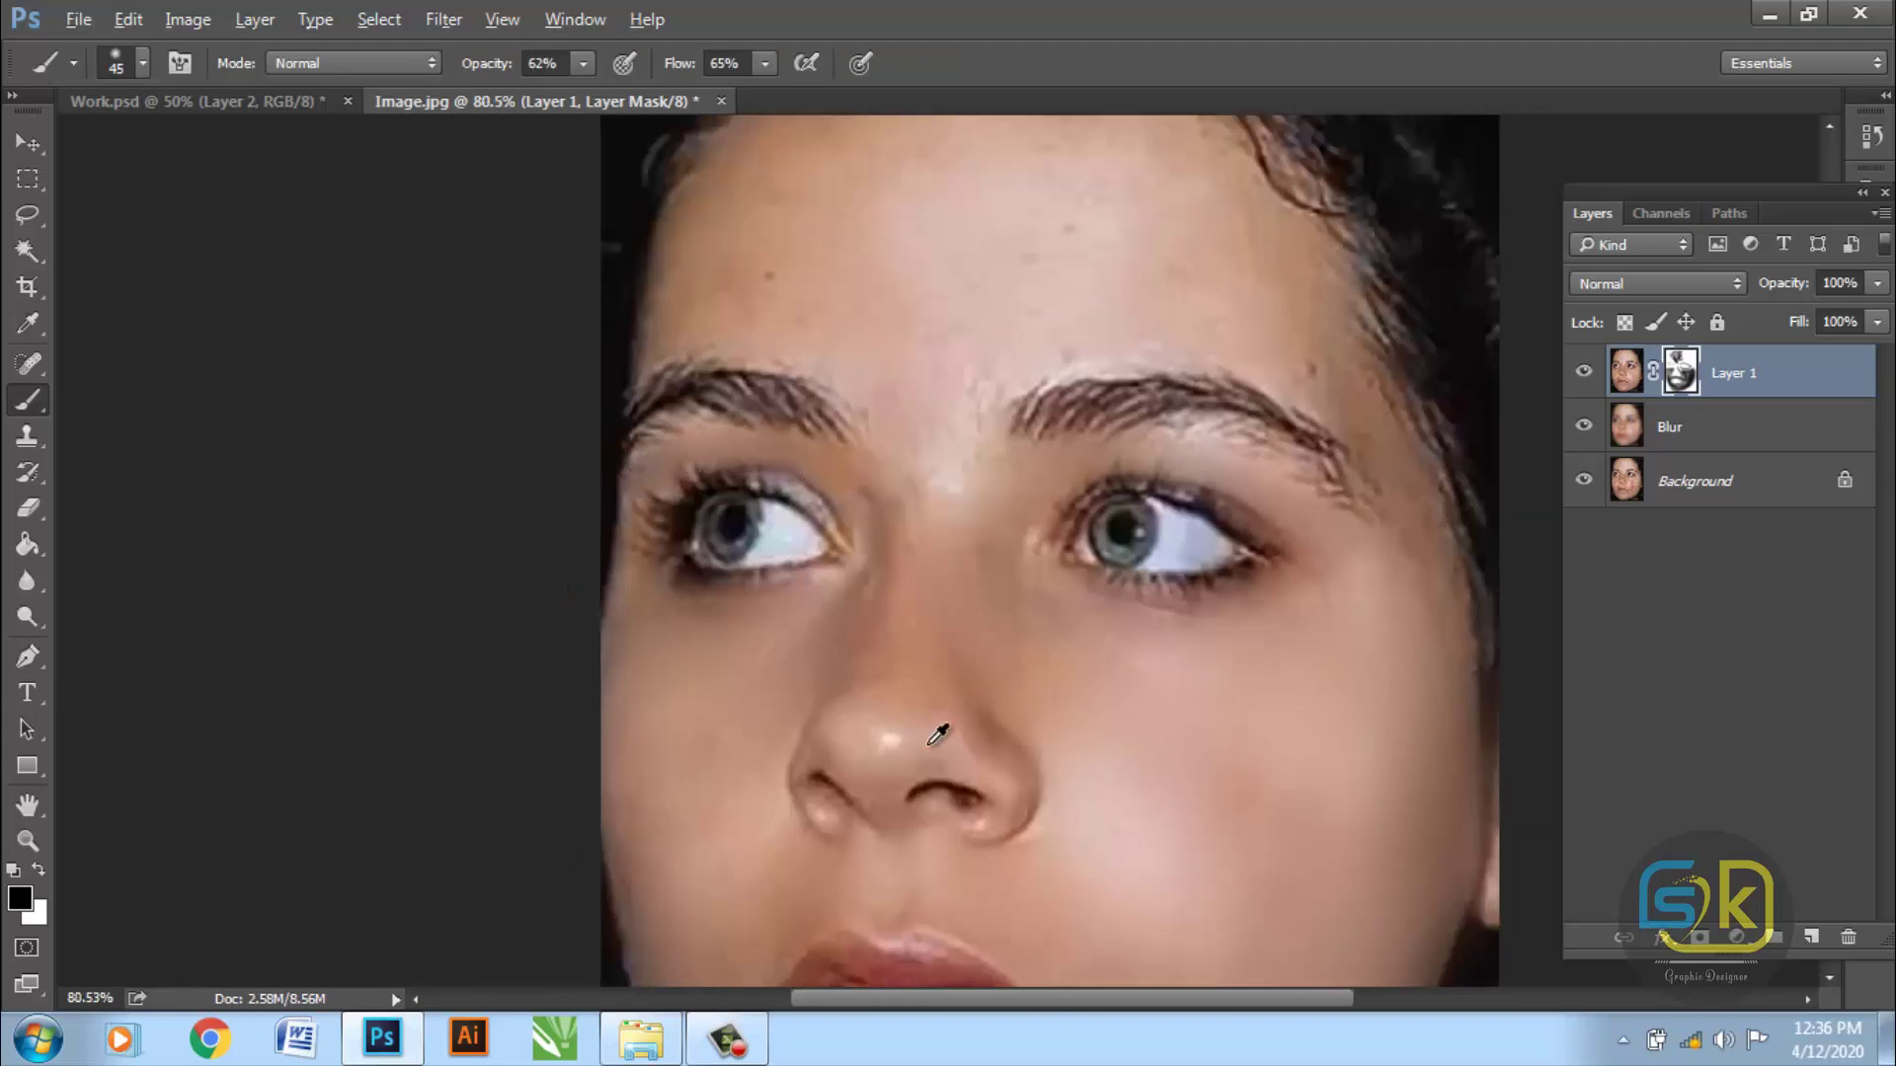
{"action": "scroll", "coordinate": [820, 474], "scroll_direction": "up", "scroll_amount": 3}
{"action": "scroll", "coordinate": [886, 241], "scroll_direction": "down", "scroll_amount": 2}
{"action": "scroll", "coordinate": [985, 339], "scroll_direction": "down", "scroll_amount": 1}
{"action": "key", "text": "bracketright"}
{"action": "key", "text": "bracketright"}
{"action": "key", "text": "bracketright"}
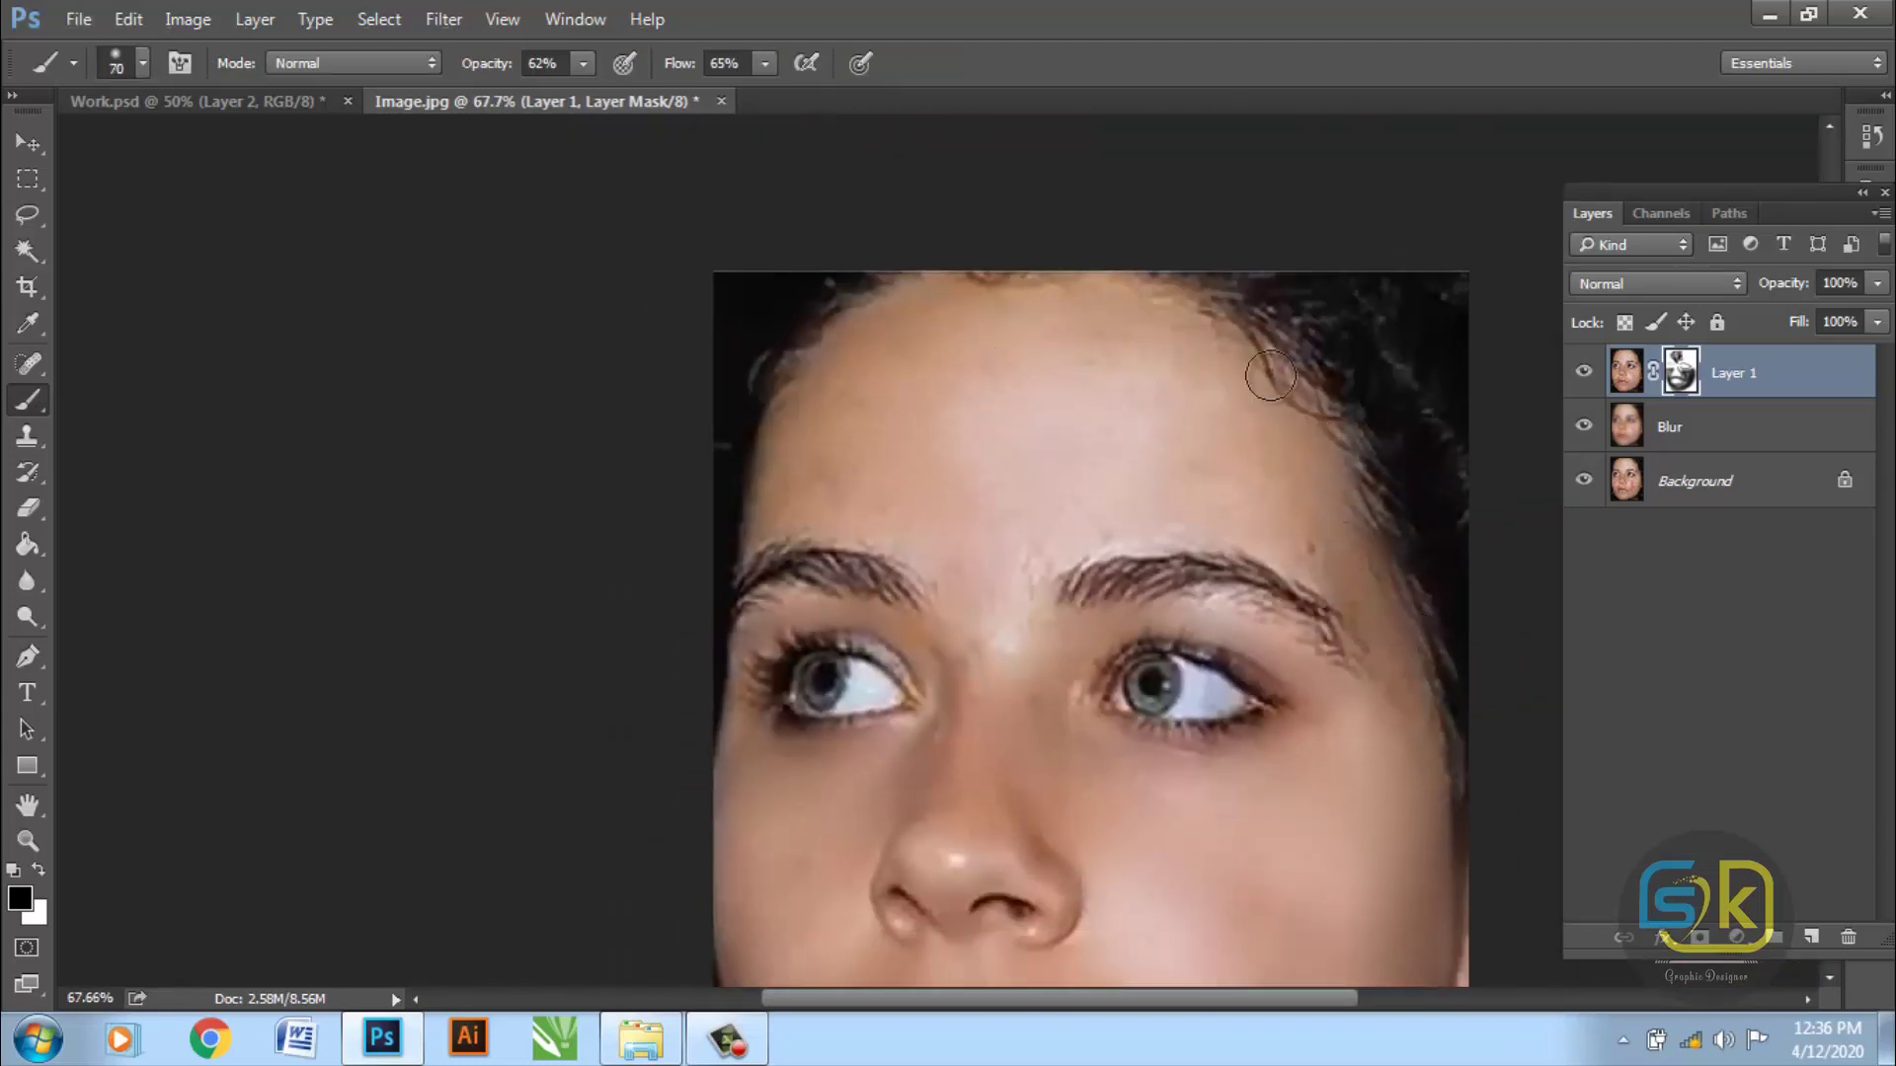
- Inspect the smoothed face at several zoom levels and target Layer 1's image instead of its mask
{"action": "scroll", "coordinate": [923, 494], "scroll_direction": "down", "scroll_amount": 1}
{"action": "scroll", "coordinate": [859, 479], "scroll_direction": "down", "scroll_amount": 1}
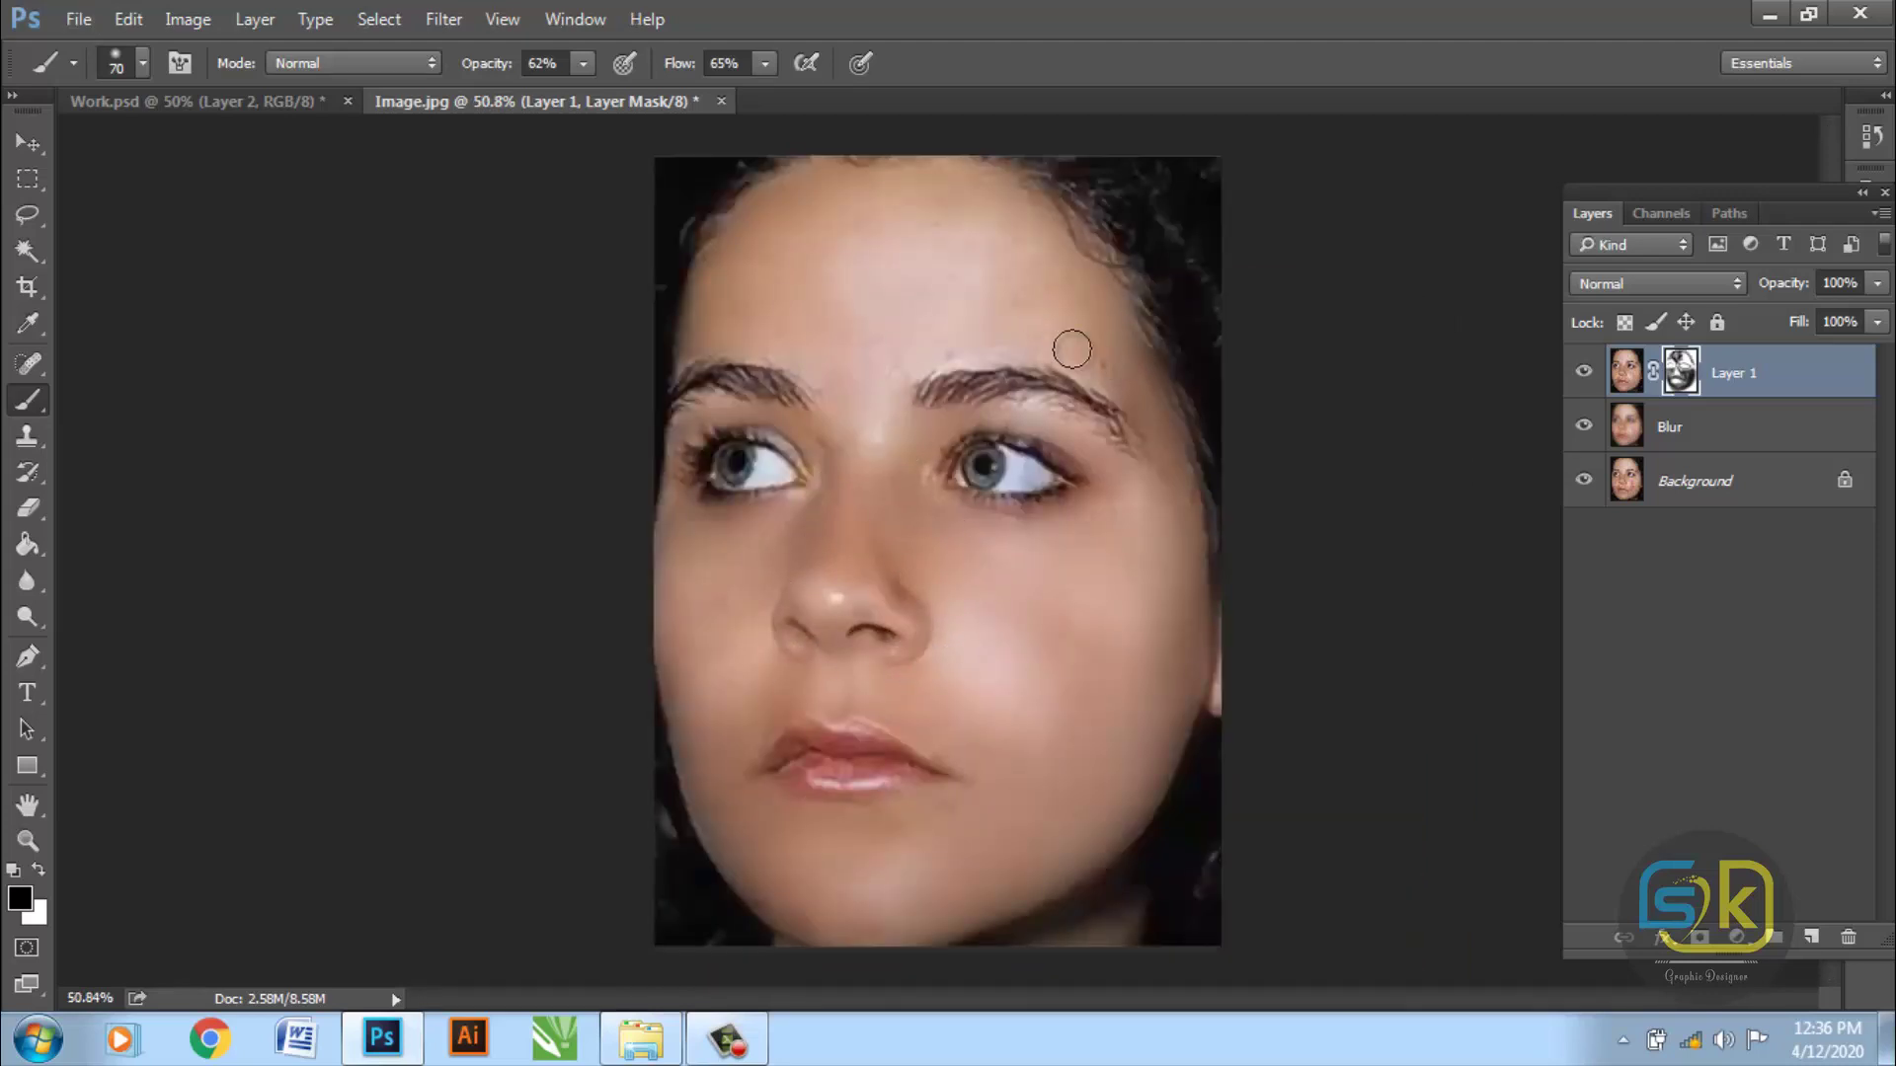
{"action": "scroll", "coordinate": [1037, 395], "scroll_direction": "down", "scroll_amount": 1}
{"action": "scroll", "coordinate": [711, 632], "scroll_direction": "up", "scroll_amount": 2}
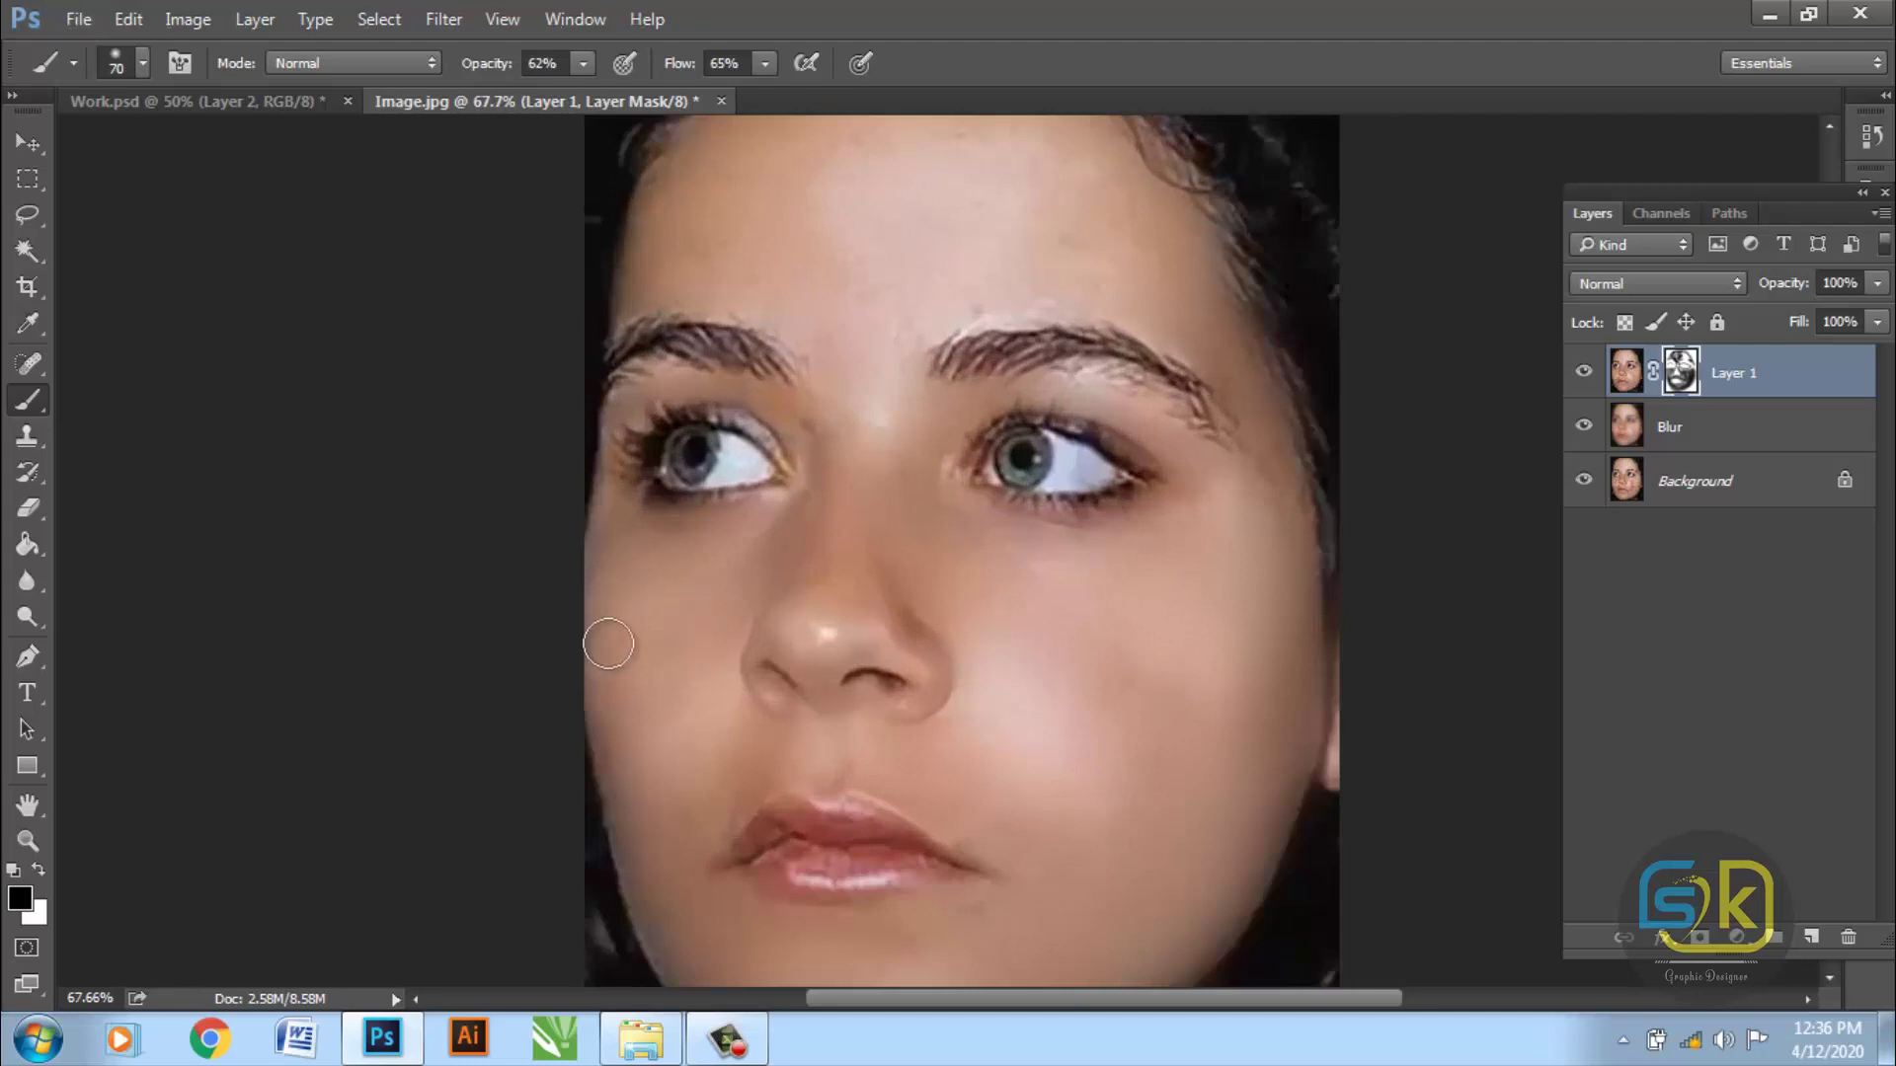
{"action": "scroll", "coordinate": [722, 780], "scroll_direction": "down", "scroll_amount": 1}
{"action": "scroll", "coordinate": [922, 308], "scroll_direction": "up", "scroll_amount": 1}
{"action": "scroll", "coordinate": [929, 316], "scroll_direction": "up", "scroll_amount": 1}
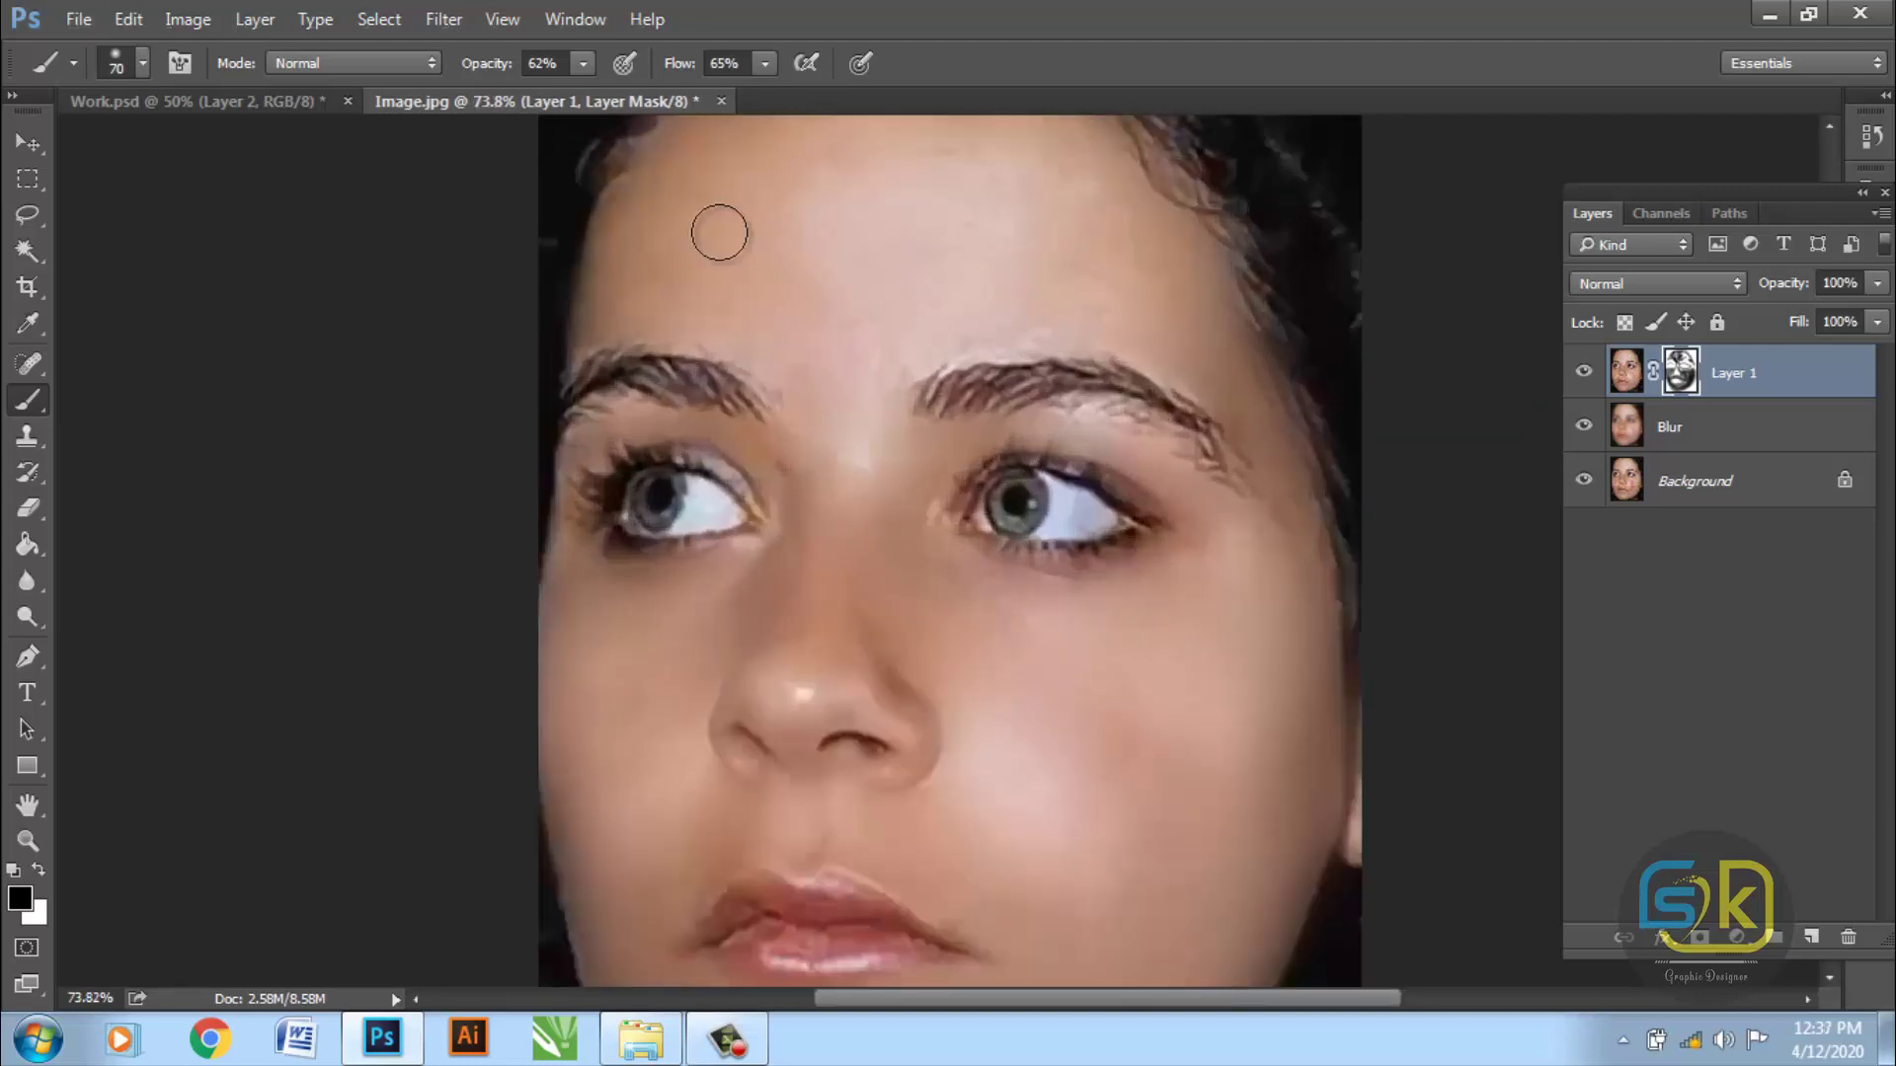
{"action": "scroll", "coordinate": [951, 280], "scroll_direction": "down", "scroll_amount": 1}
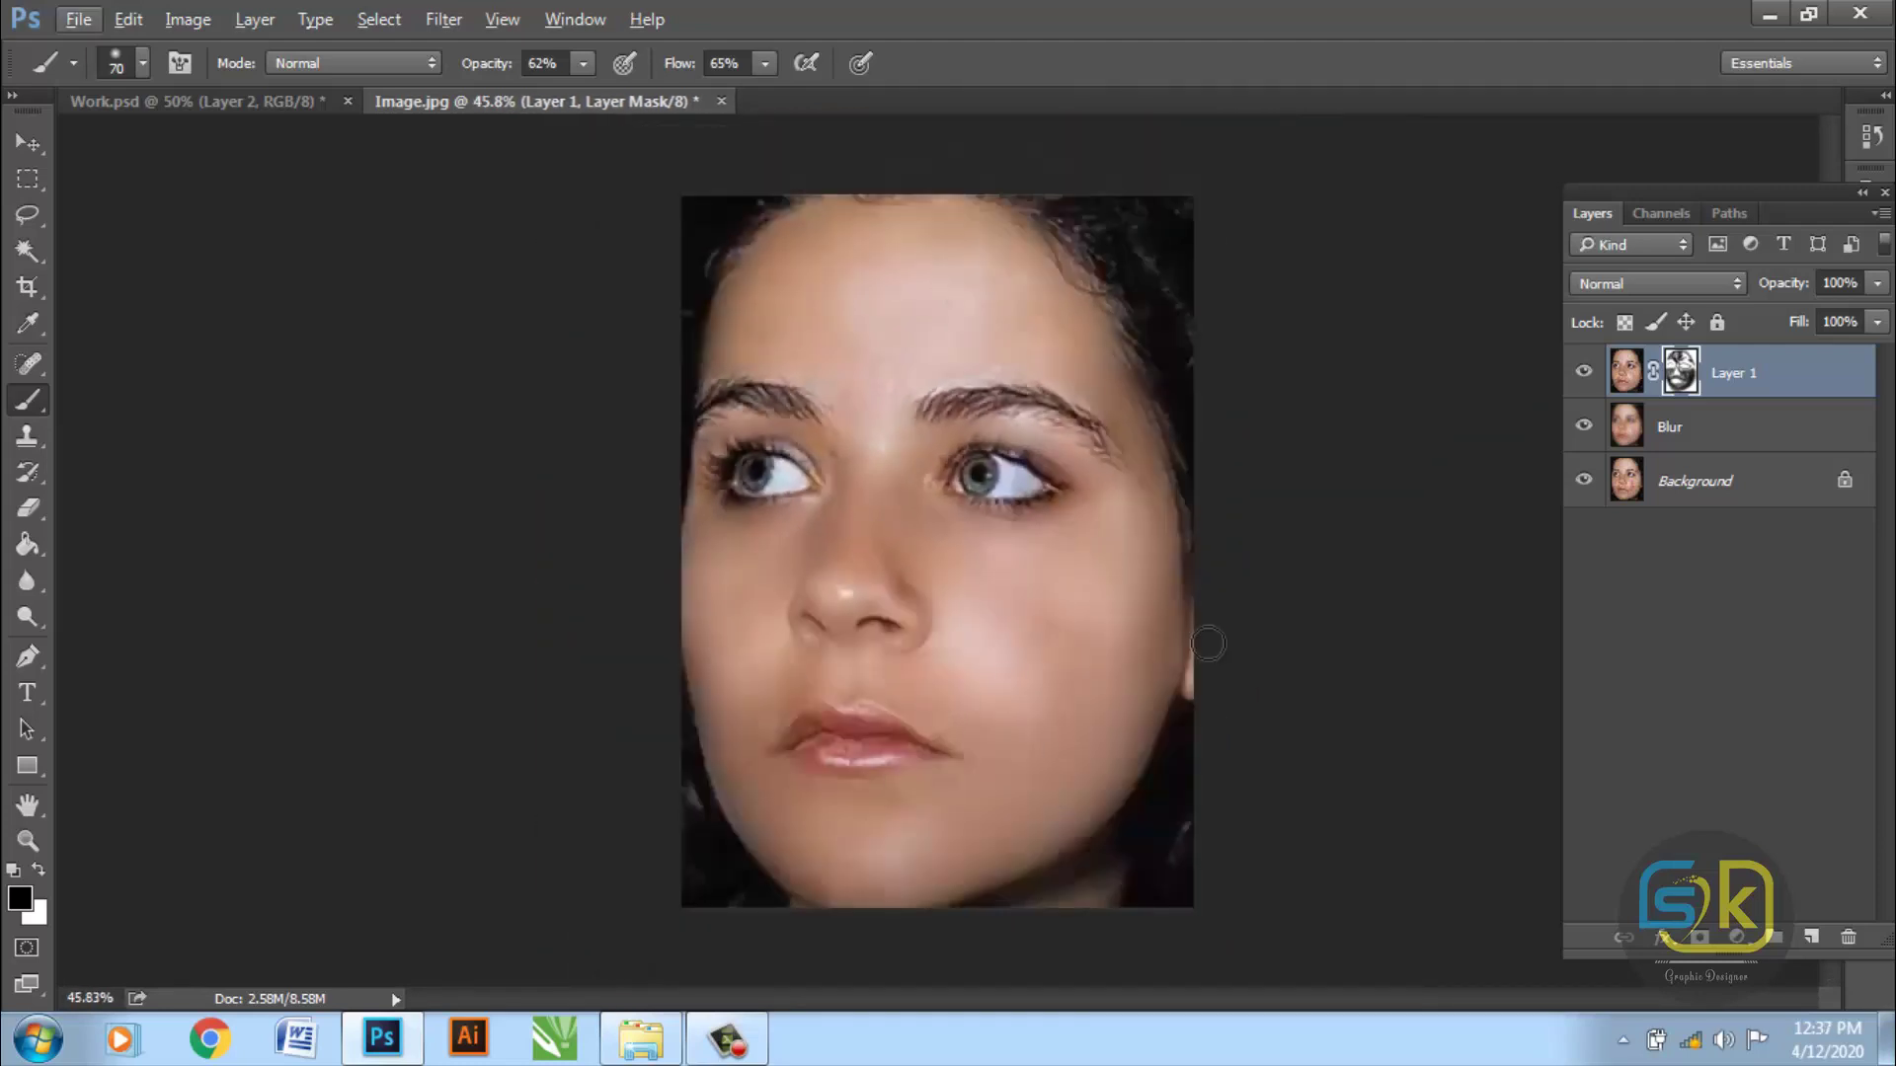
{"action": "scroll", "coordinate": [1040, 808], "scroll_direction": "down", "scroll_amount": 1}
{"action": "scroll", "coordinate": [720, 233], "scroll_direction": "up", "scroll_amount": 1}
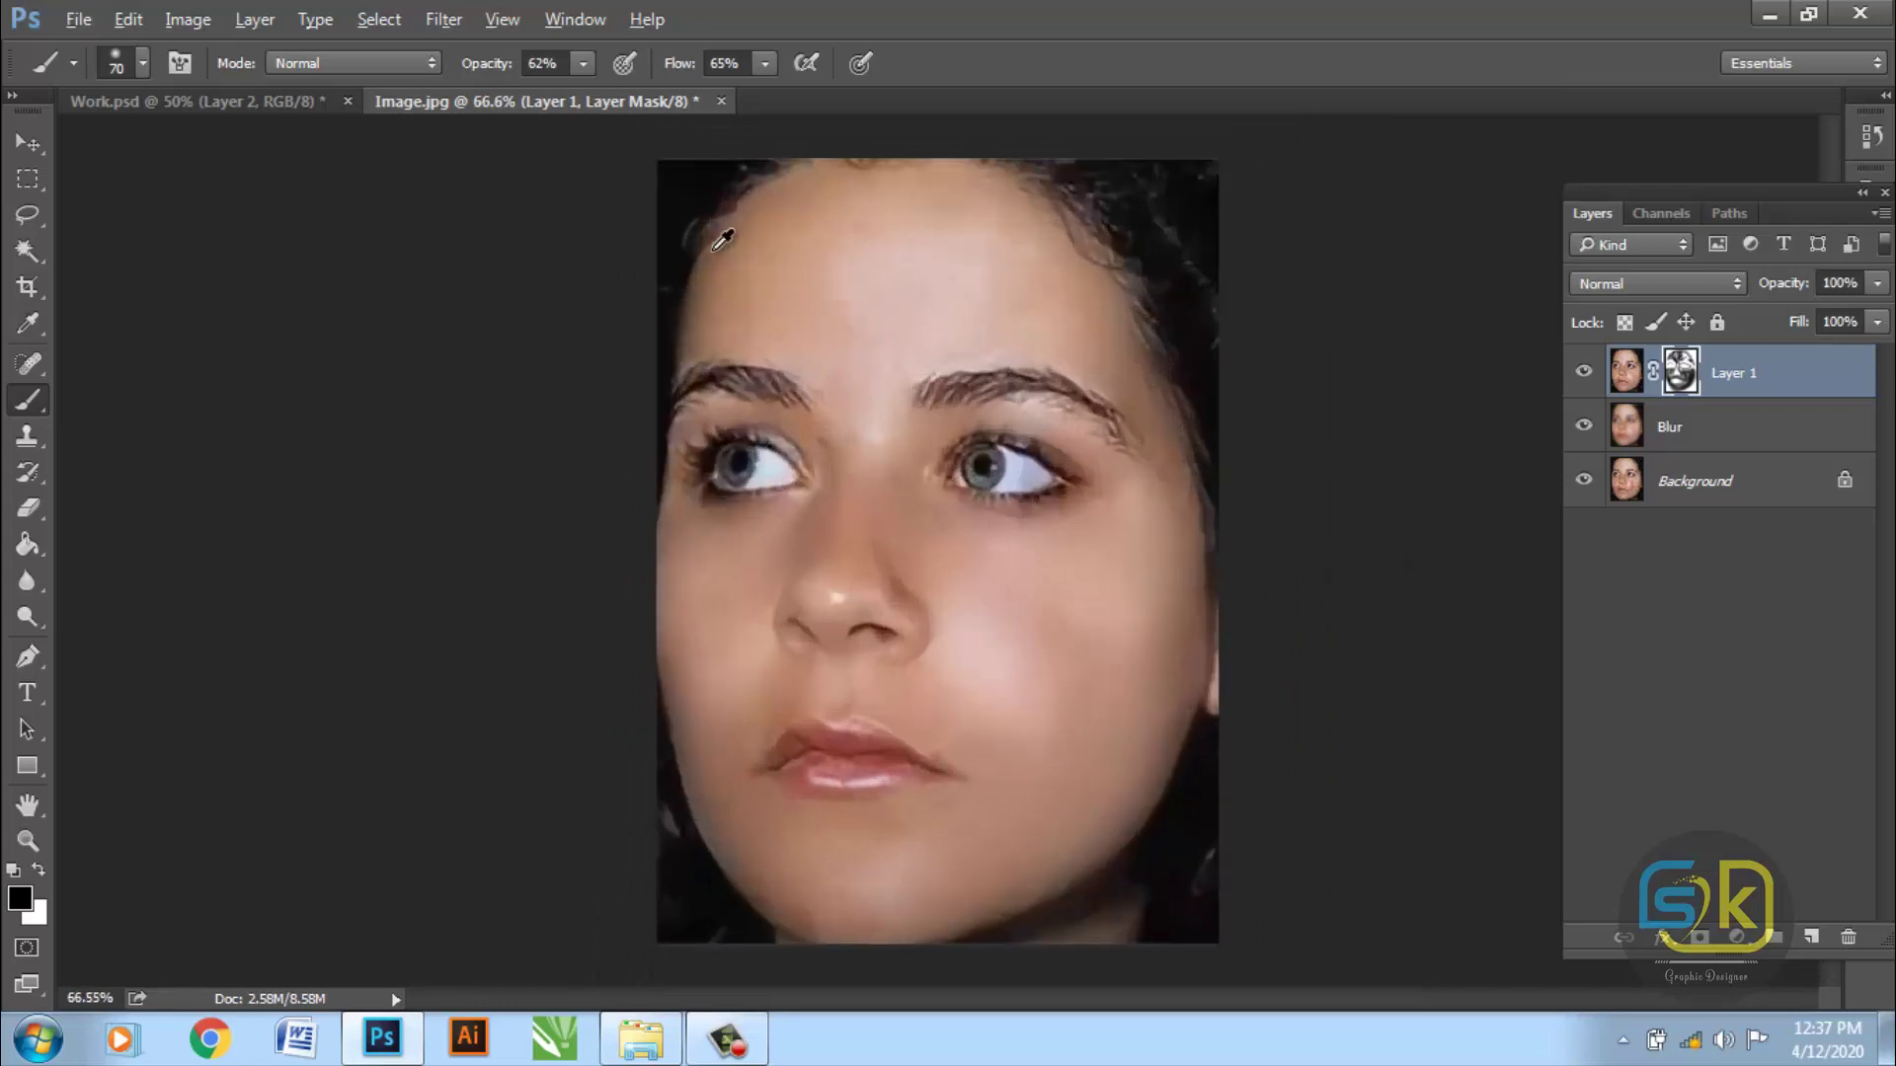
{"action": "scroll", "coordinate": [804, 368], "scroll_direction": "up", "scroll_amount": 1}
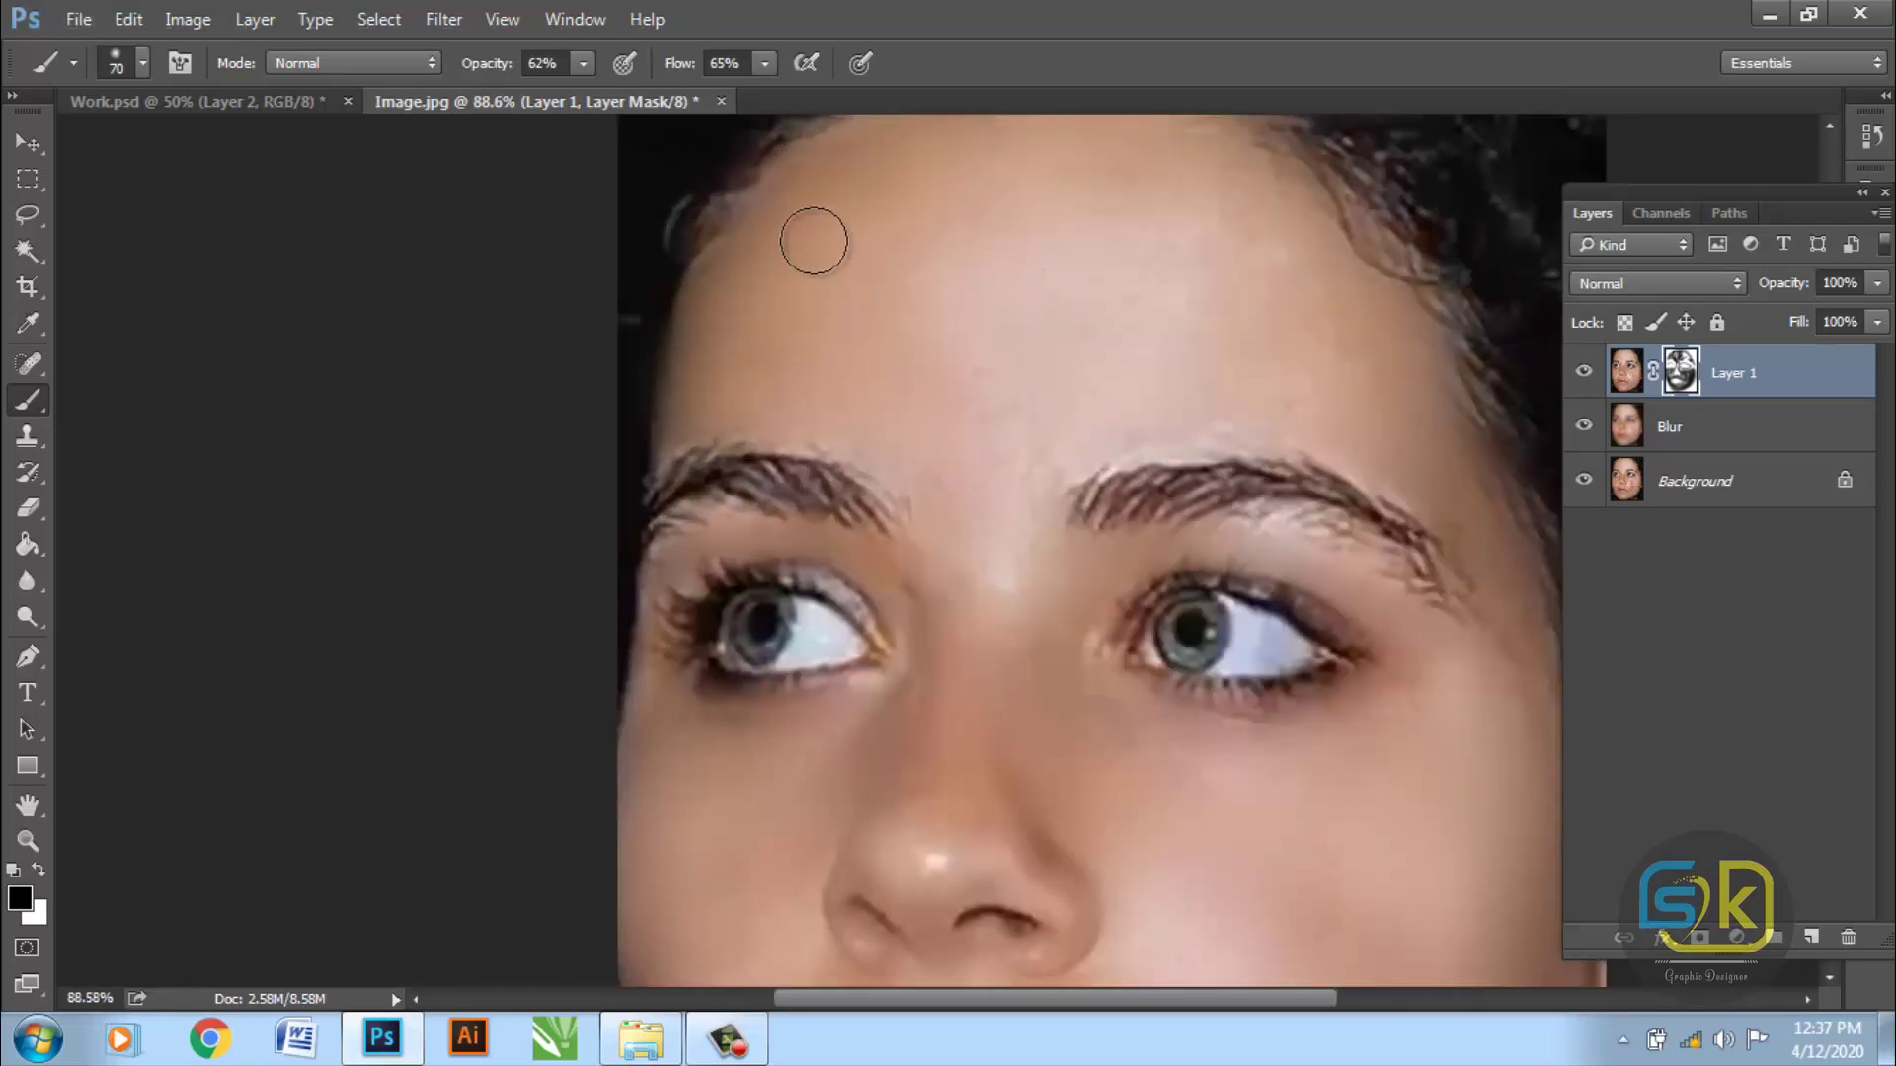
{"action": "scroll", "coordinate": [859, 338], "scroll_direction": "down", "scroll_amount": 3, "text": "alt"}
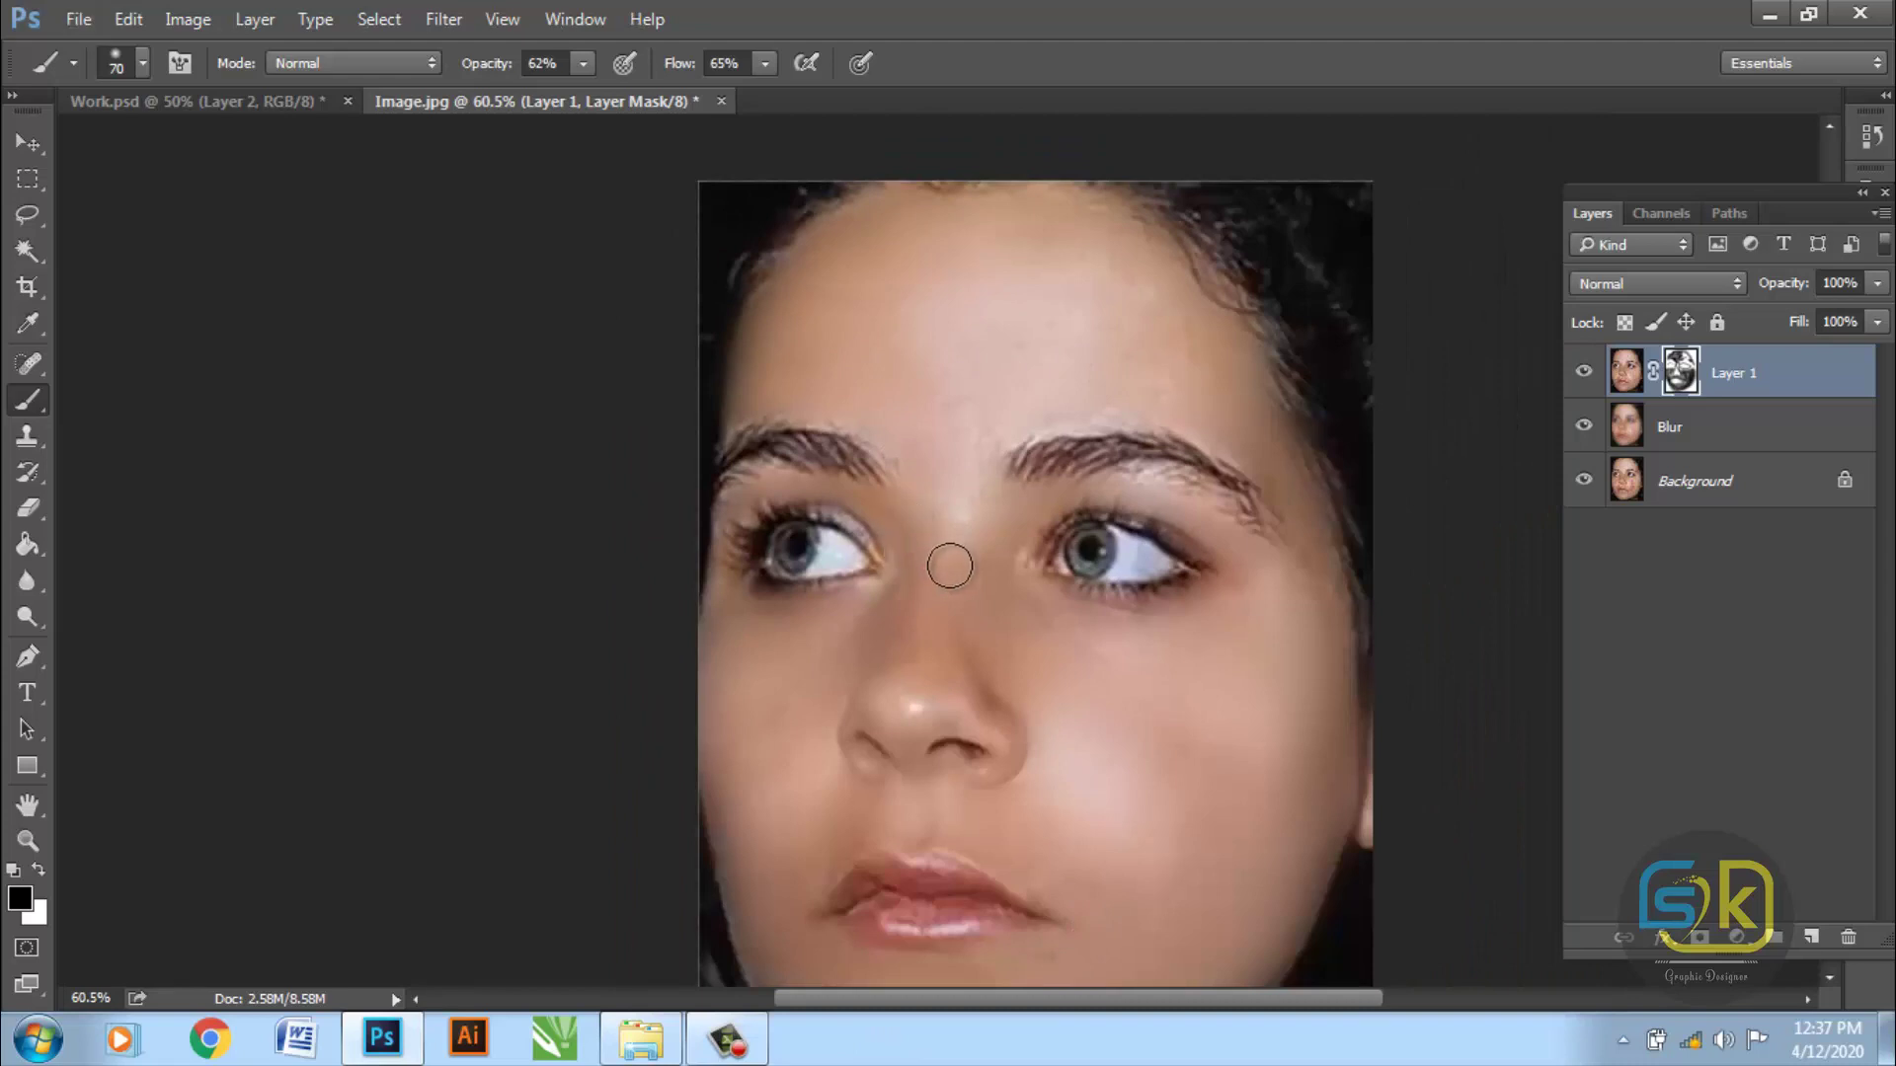
{"action": "scroll", "coordinate": [950, 567], "scroll_direction": "down", "scroll_amount": 2, "text": "alt"}
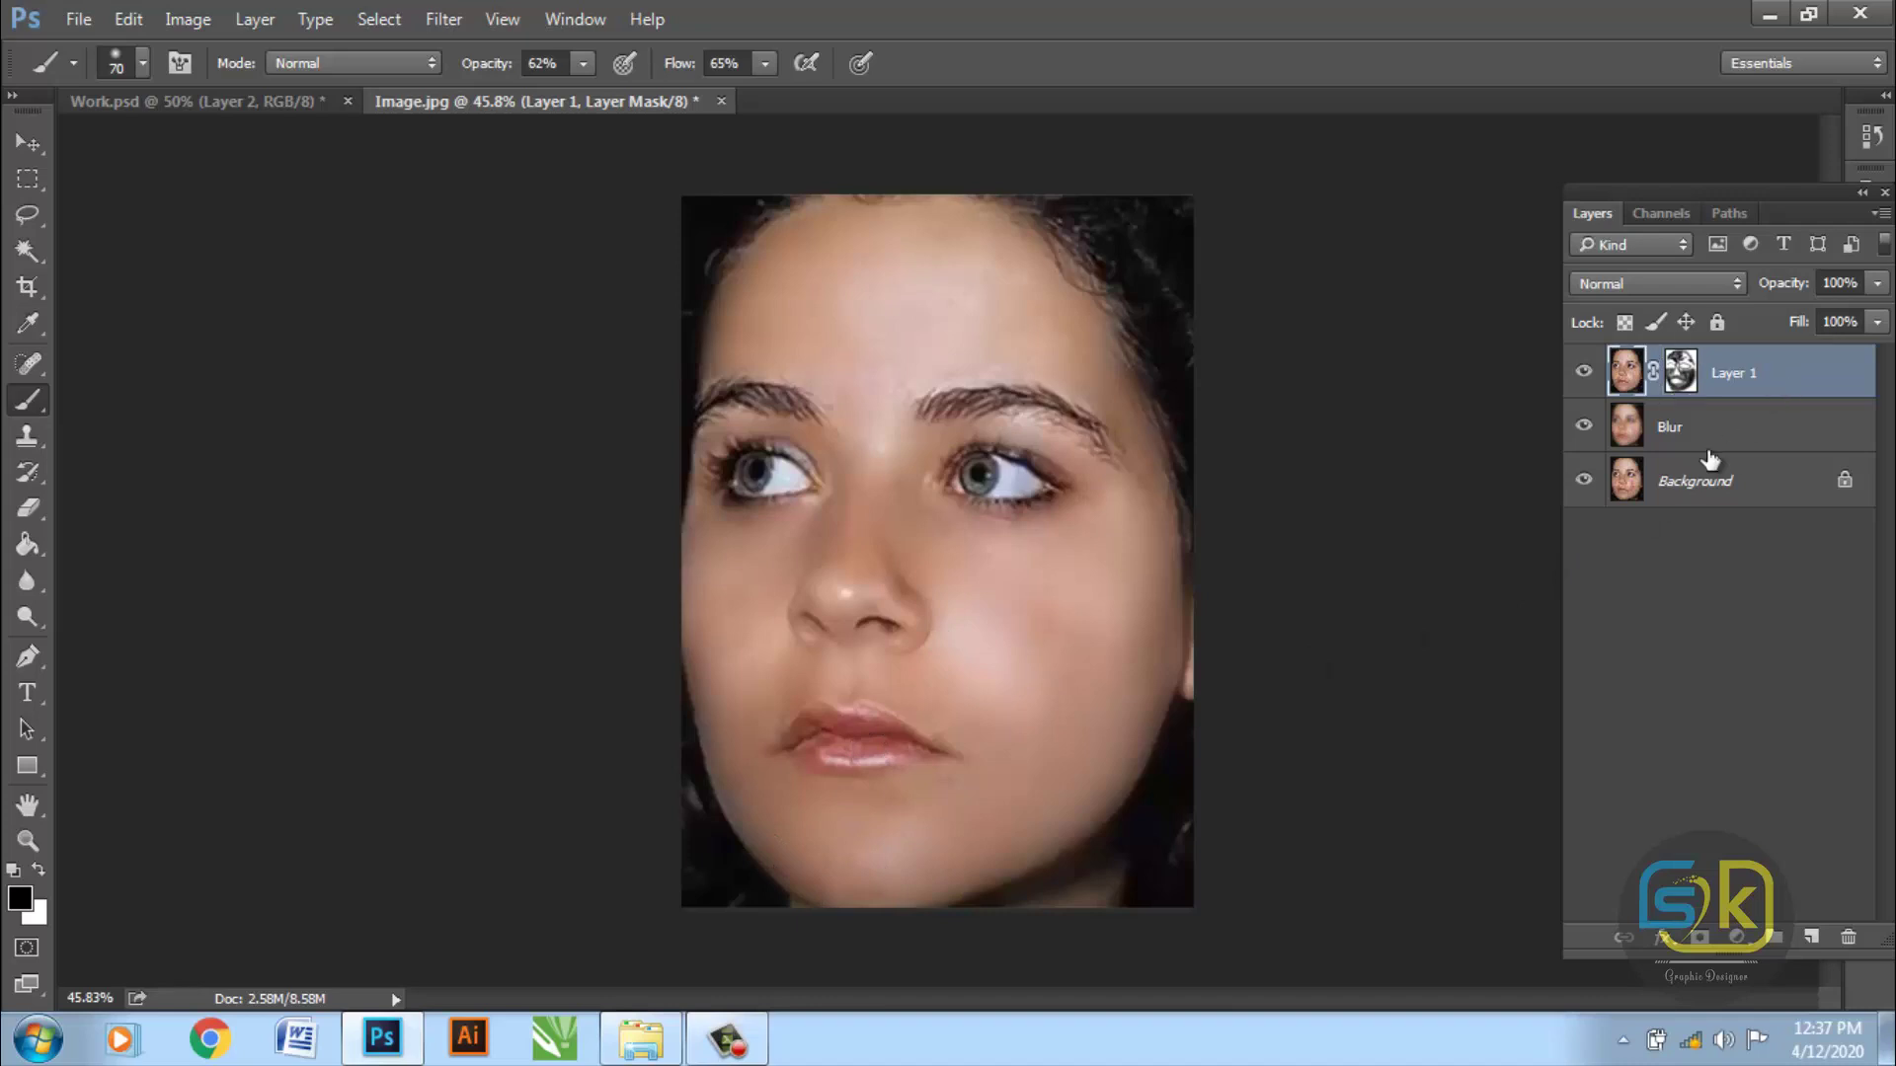
{"action": "key", "text": "ctrl+2"}
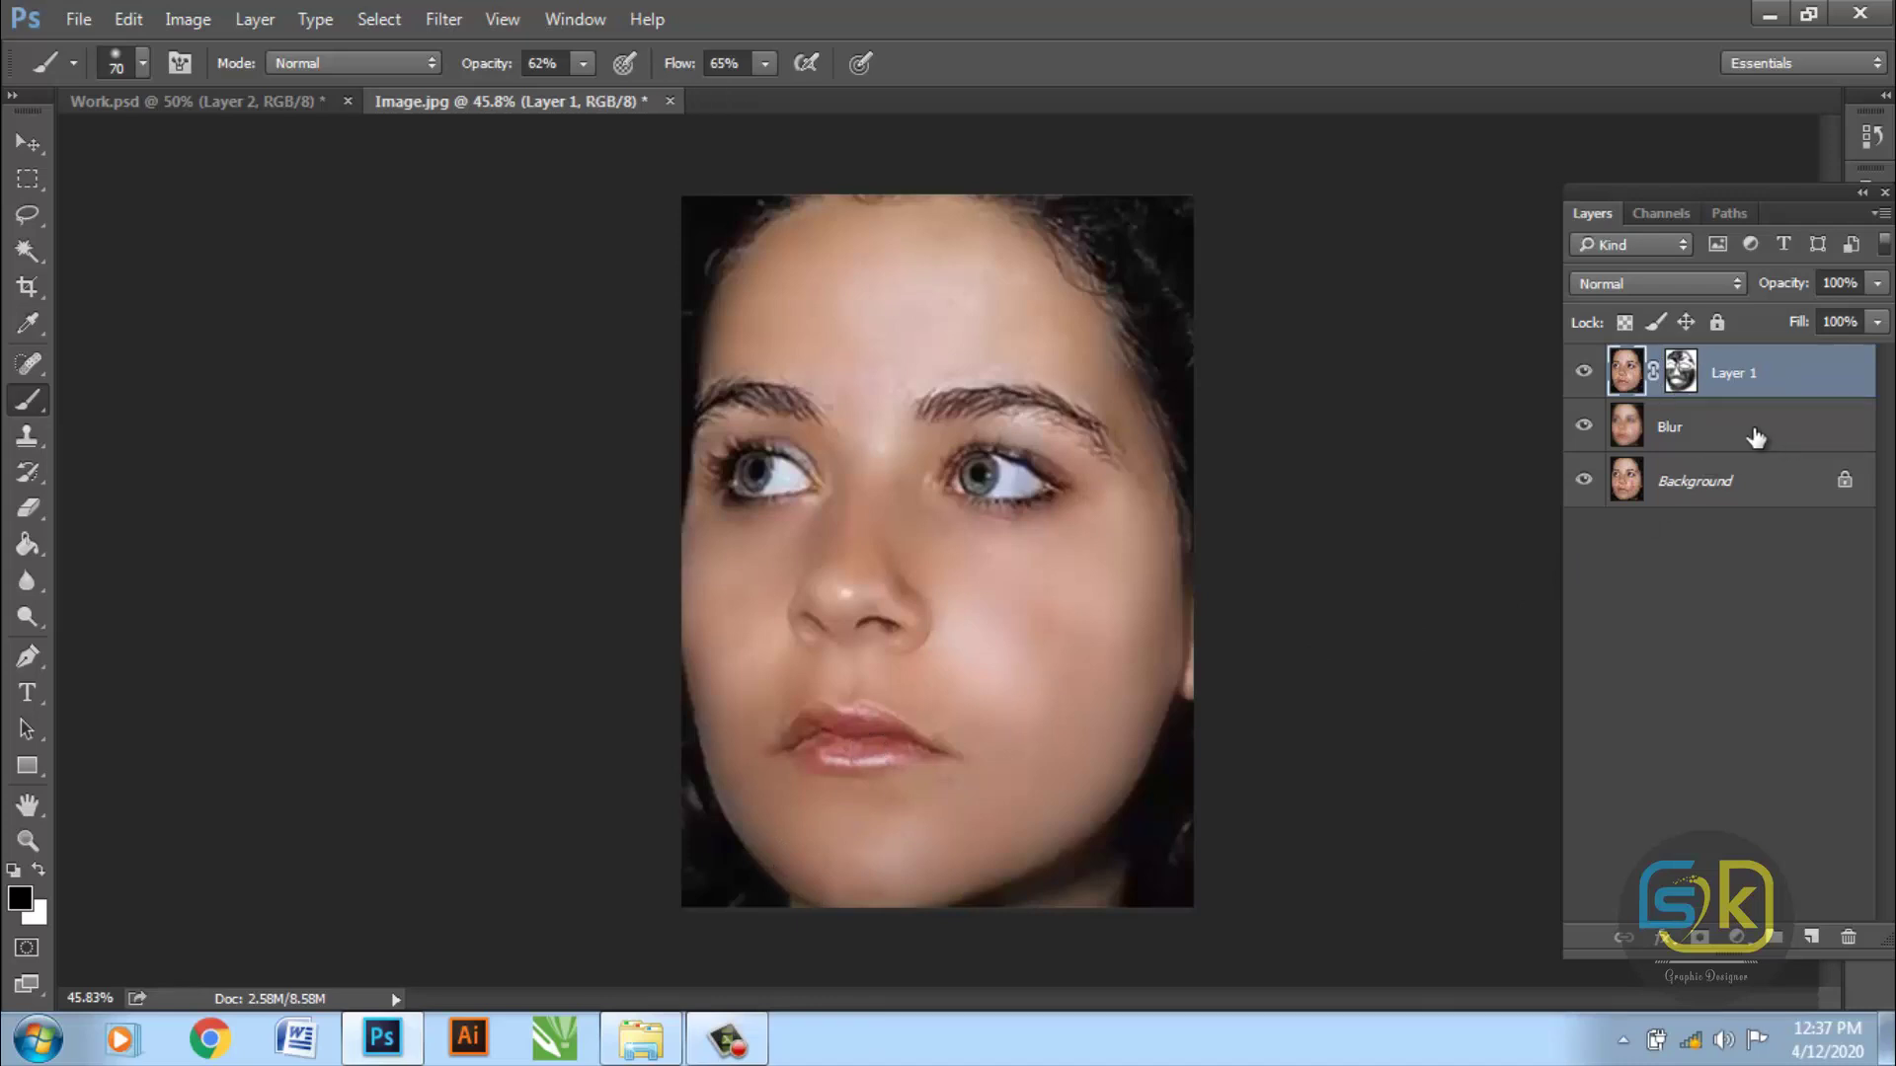
- Merge Blur and Layer 1 into one Layer 1 and compare it against the original
{"action": "left_click", "coordinate": [1747, 439], "text": "shift"}
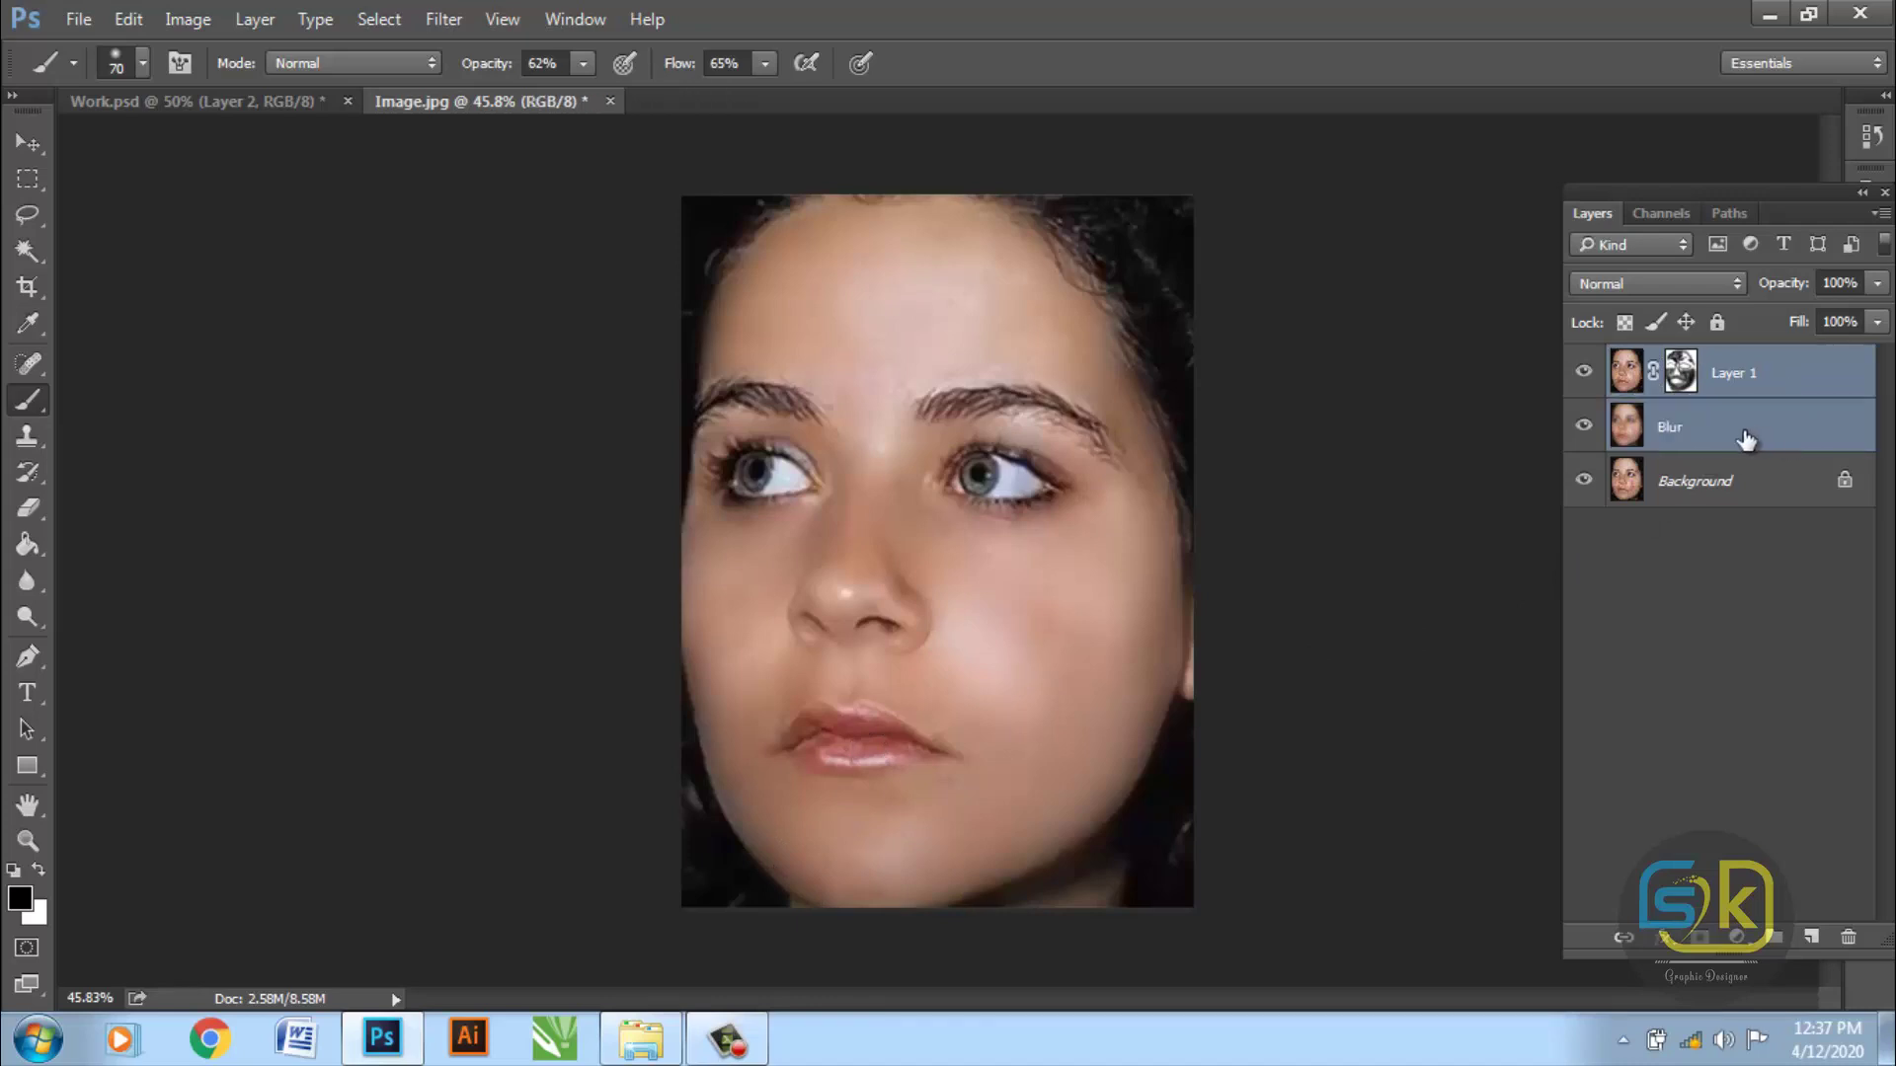
{"action": "right_click", "coordinate": [1782, 390]}
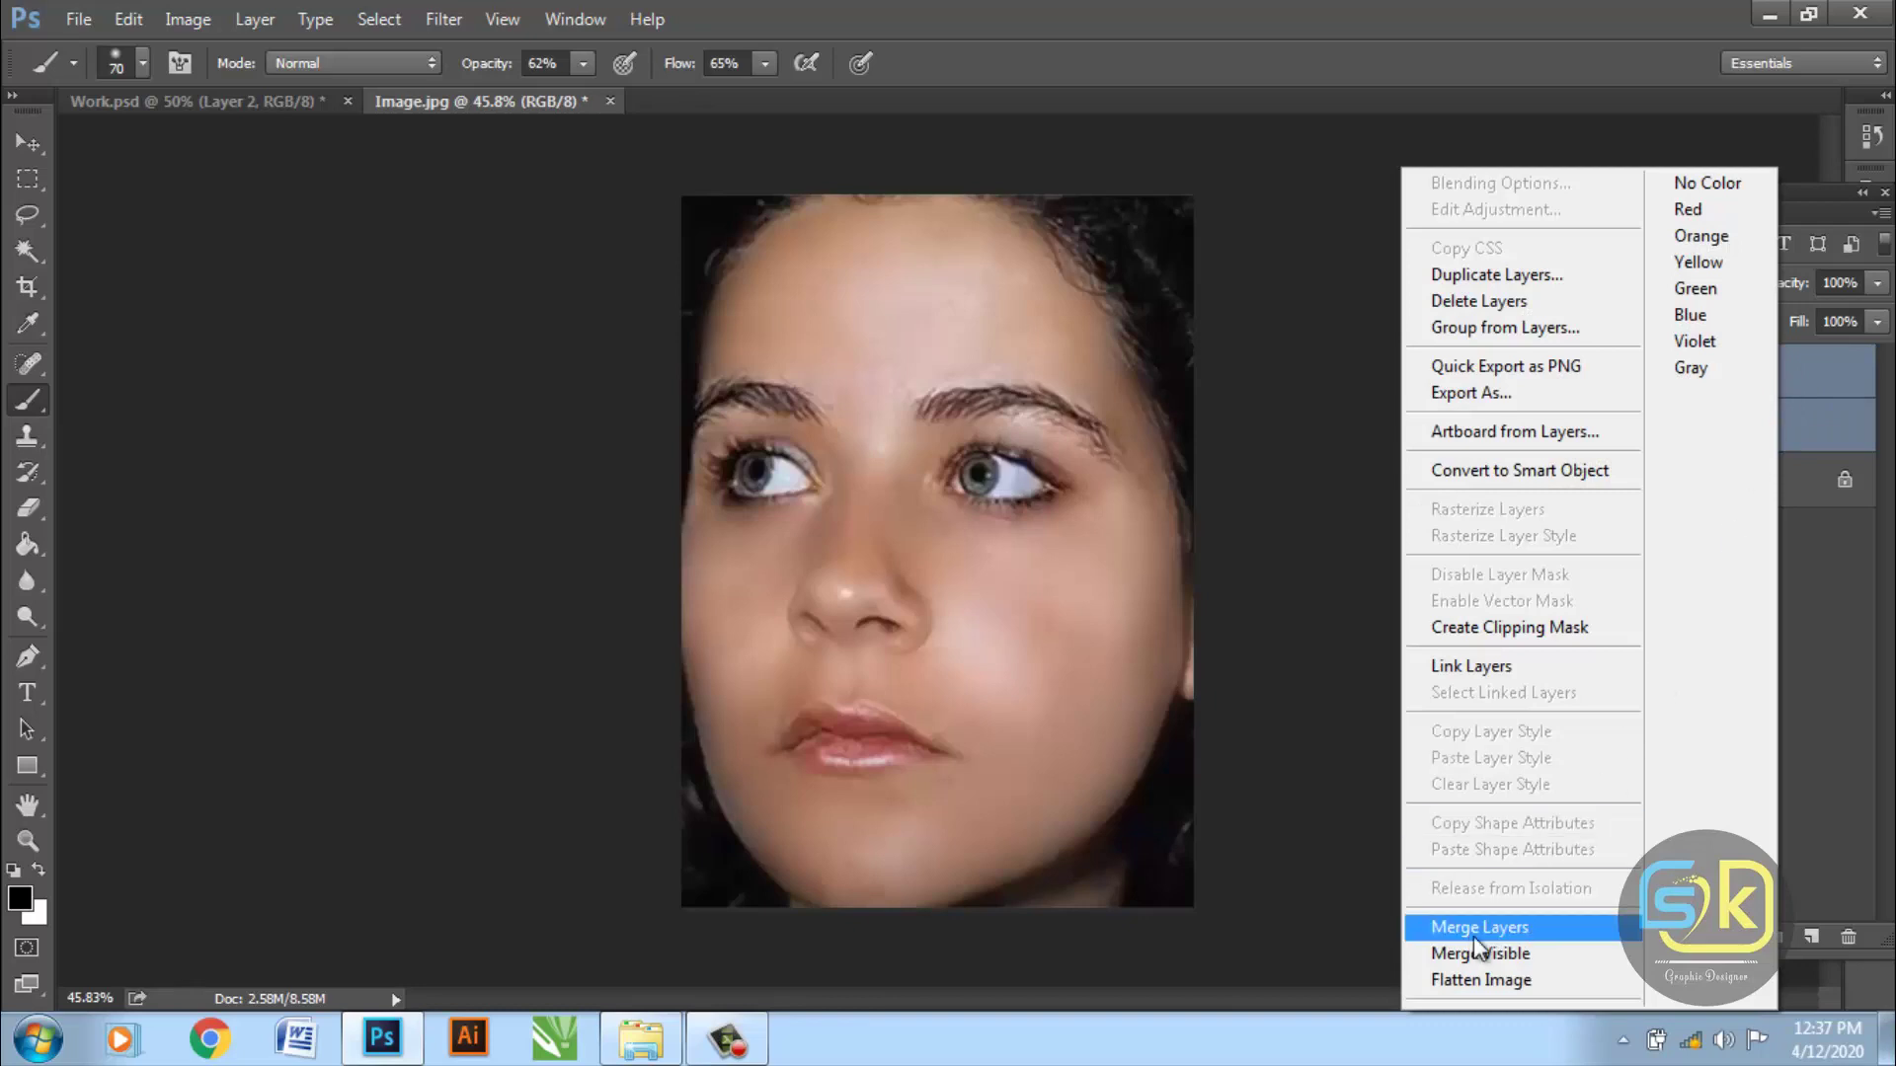
{"action": "left_click", "coordinate": [1532, 936]}
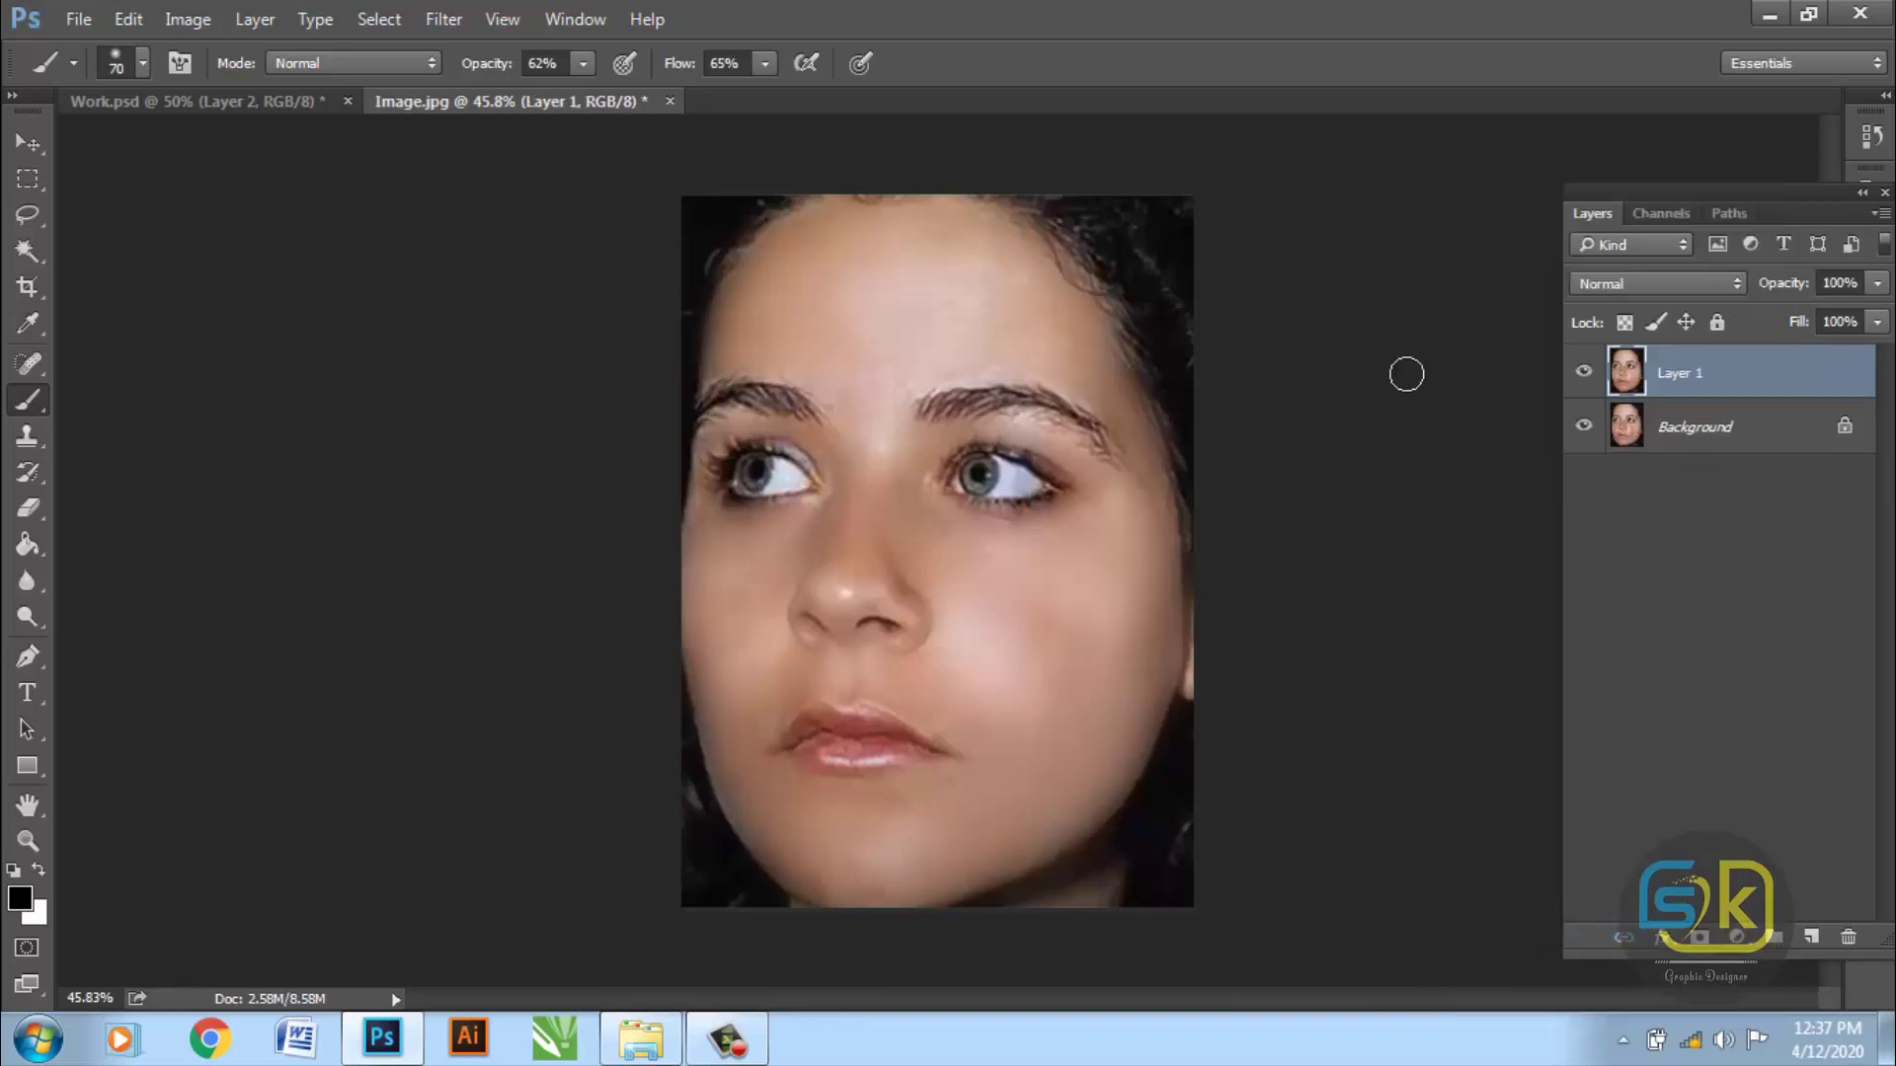
{"action": "left_click", "coordinate": [1584, 374]}
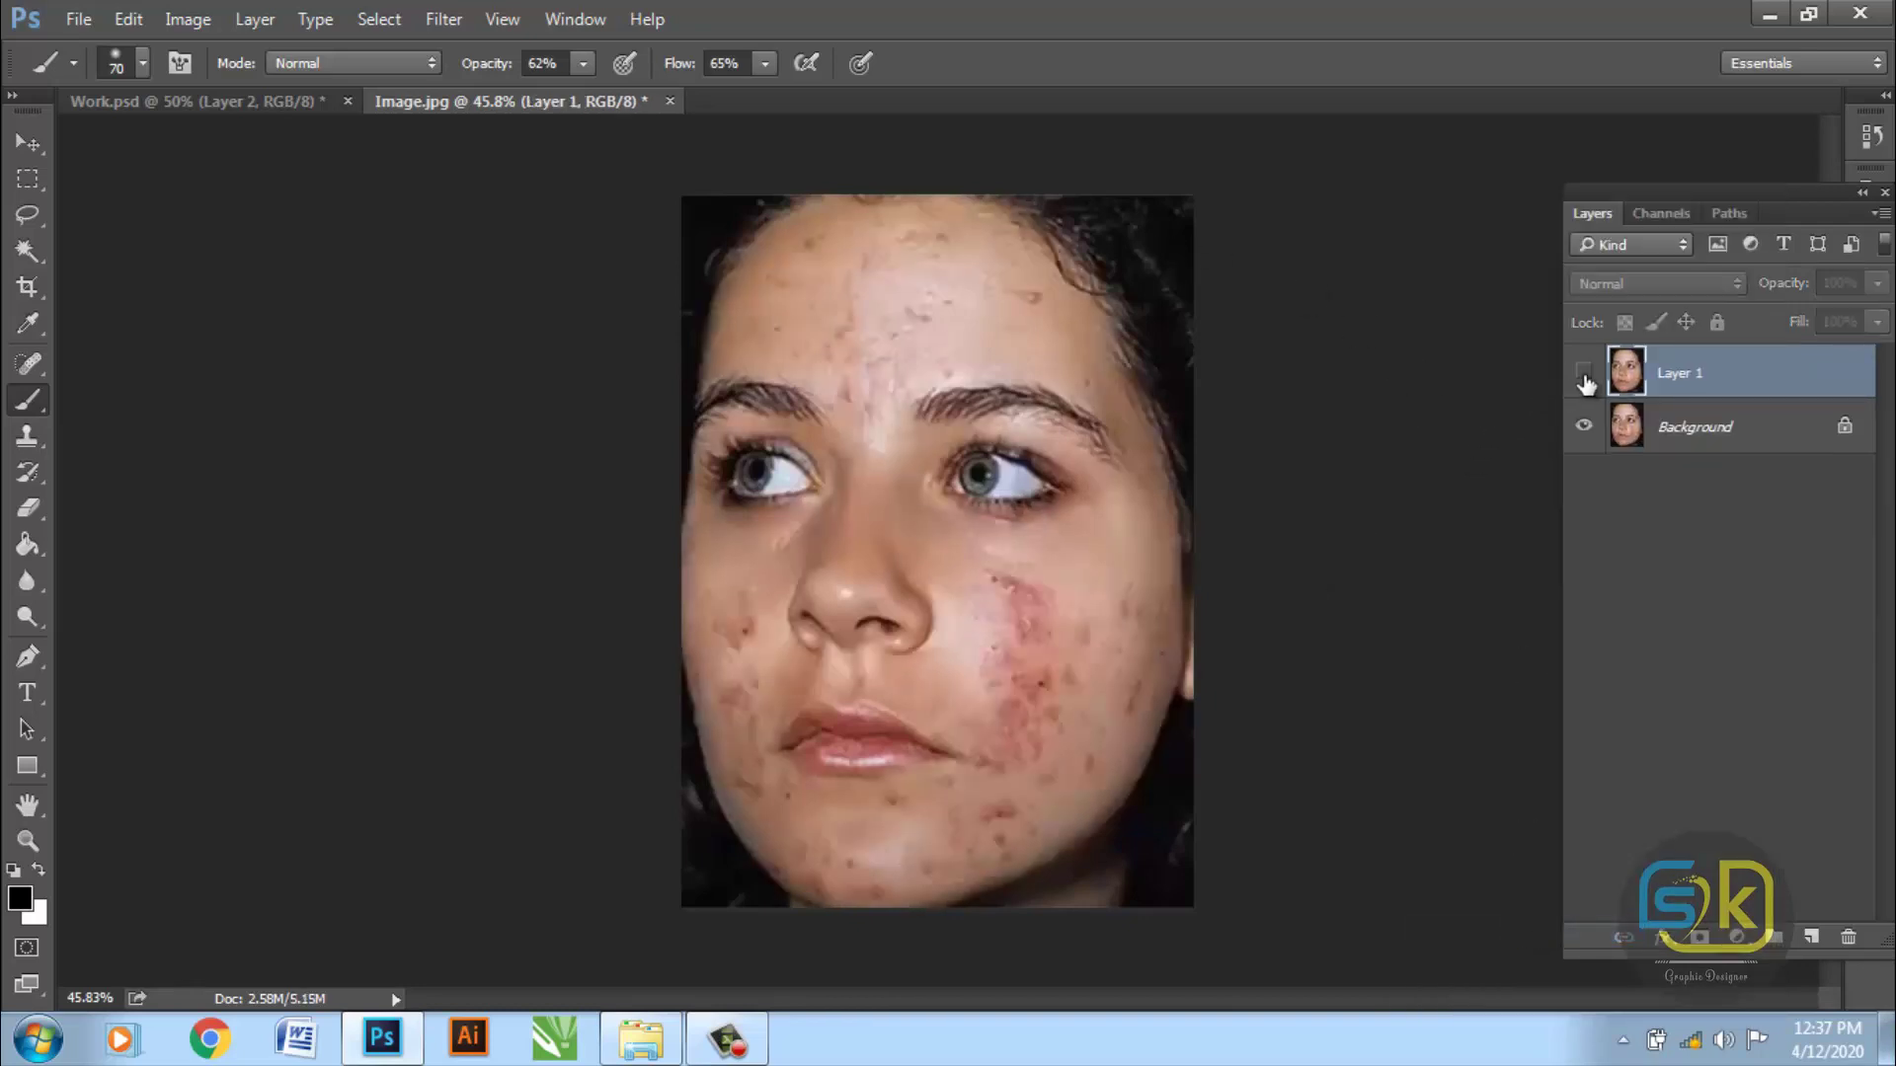
{"action": "left_click", "coordinate": [1583, 375]}
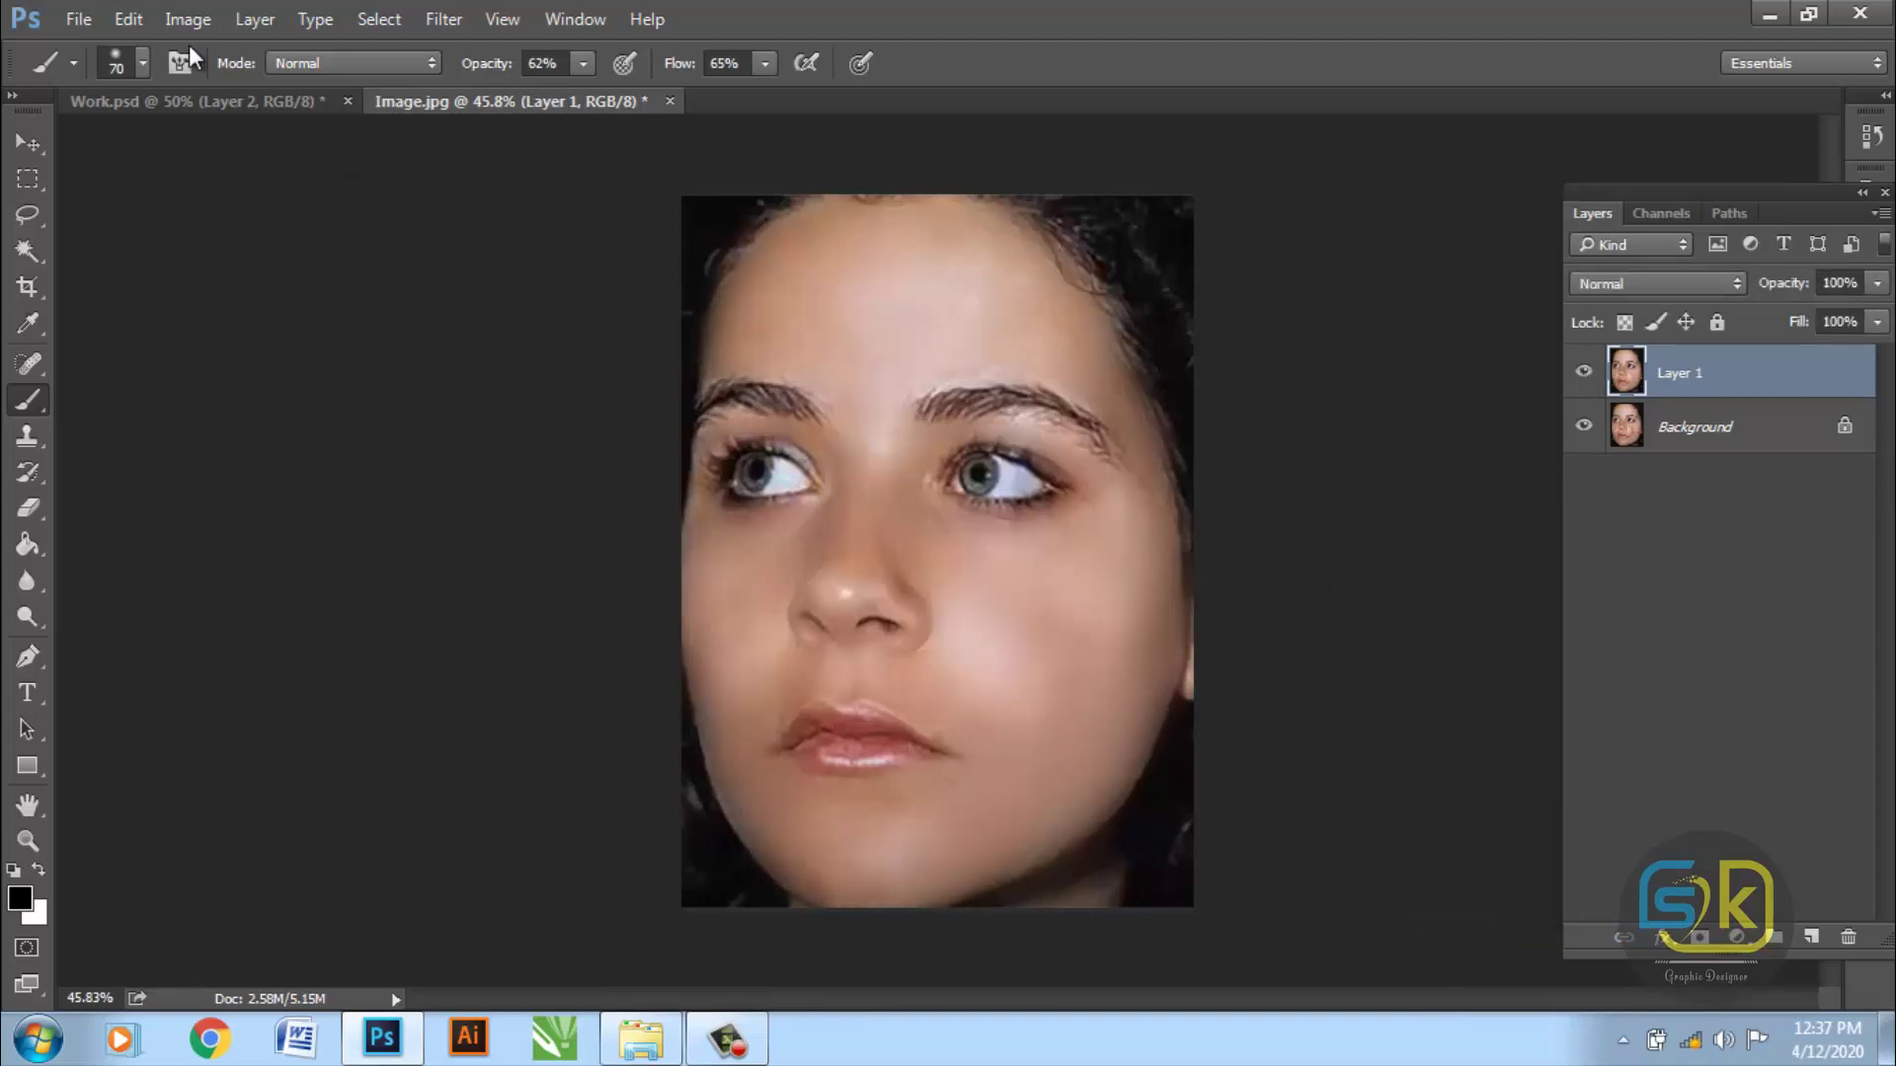
{"action": "left_click", "coordinate": [30, 144]}
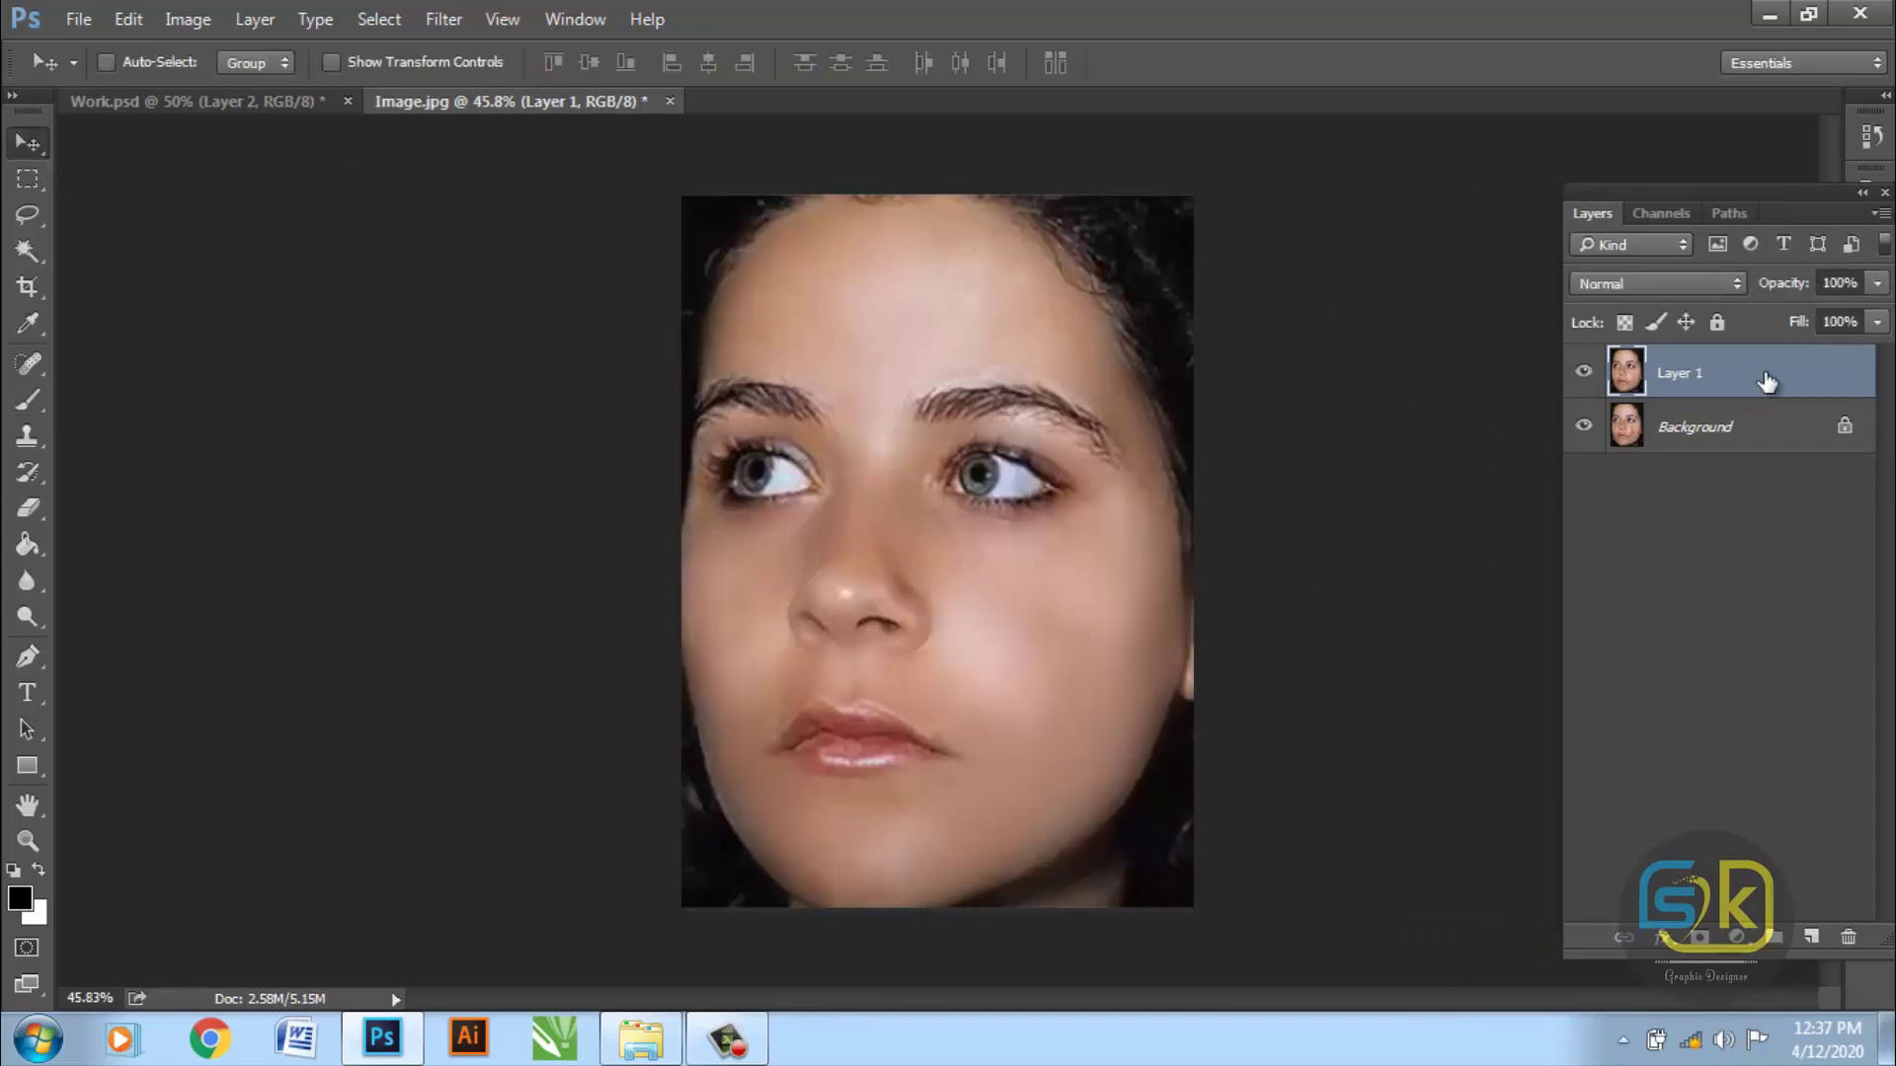
- Brighten Layer 1 with a Curves midpoint lifted from about 112 to 133
{"action": "left_click", "coordinate": [203, 25]}
{"action": "mouse_move", "coordinate": [229, 89]}
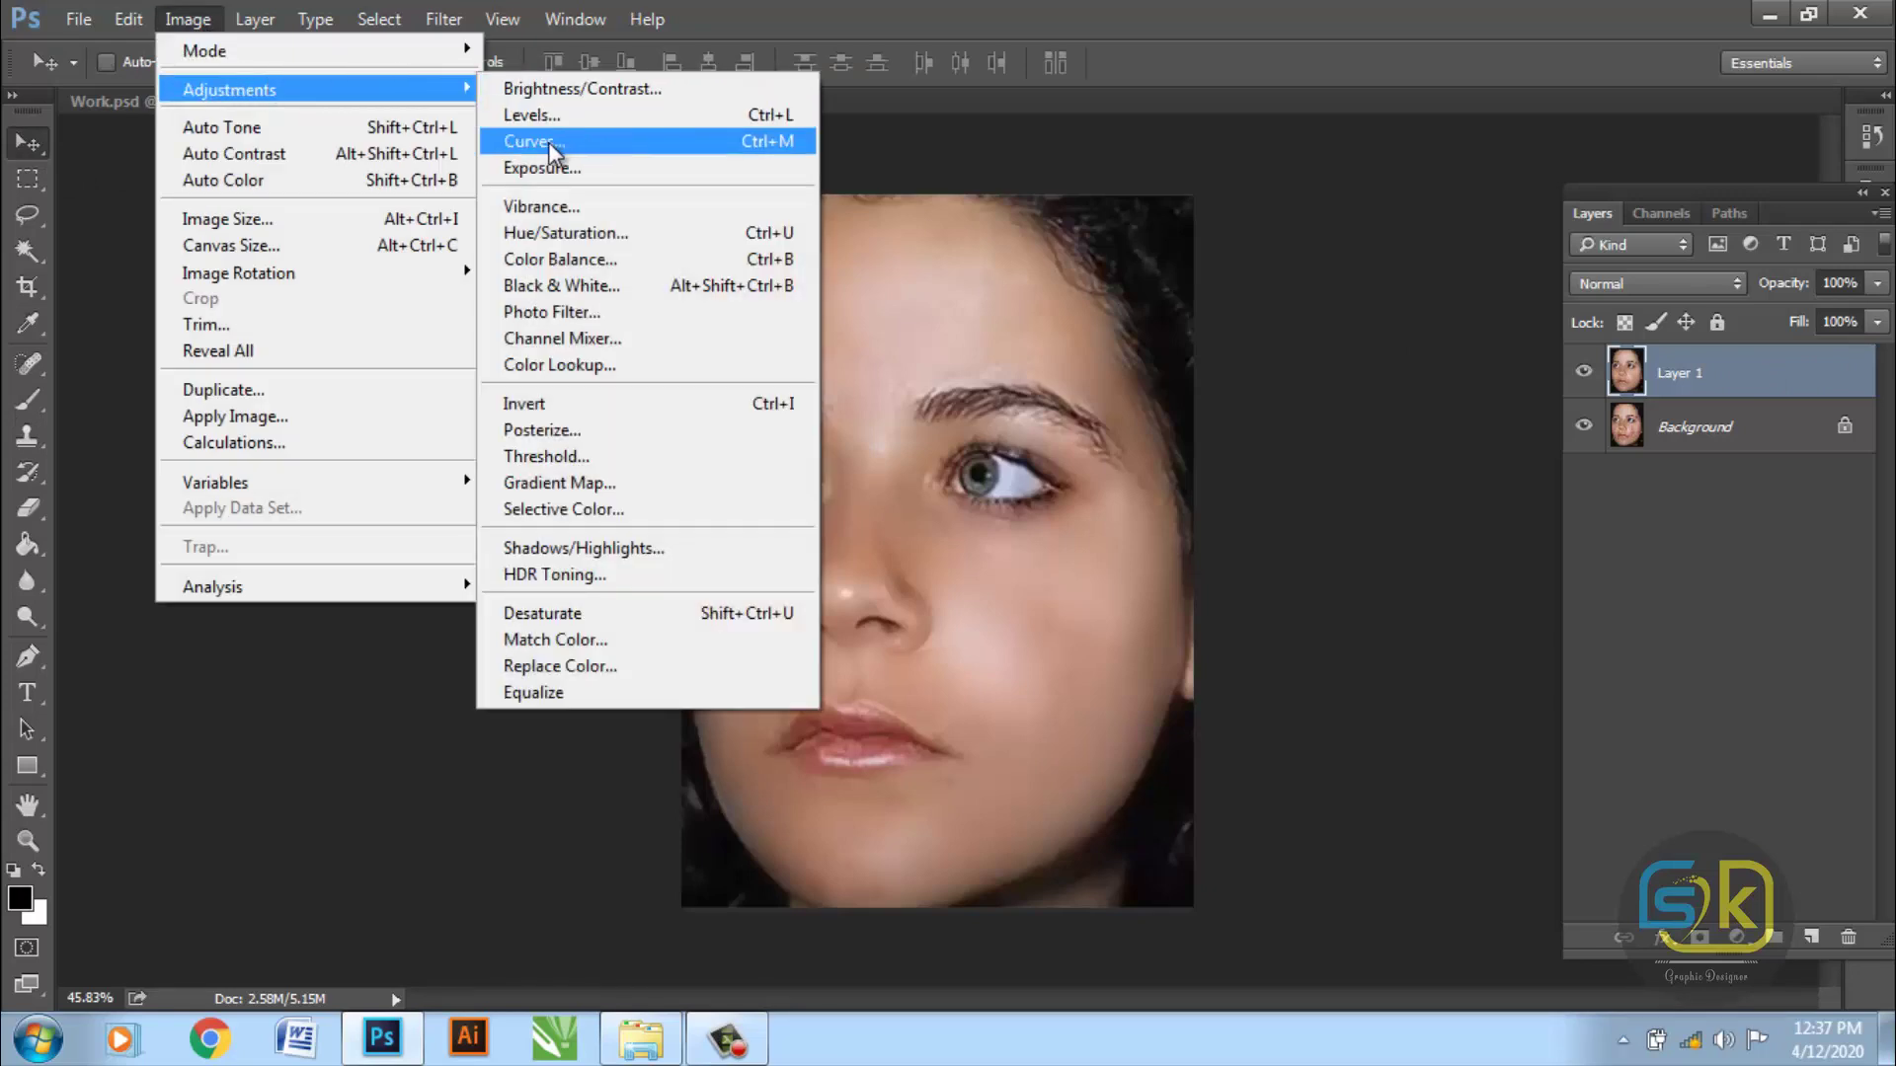
{"action": "left_click", "coordinate": [648, 144]}
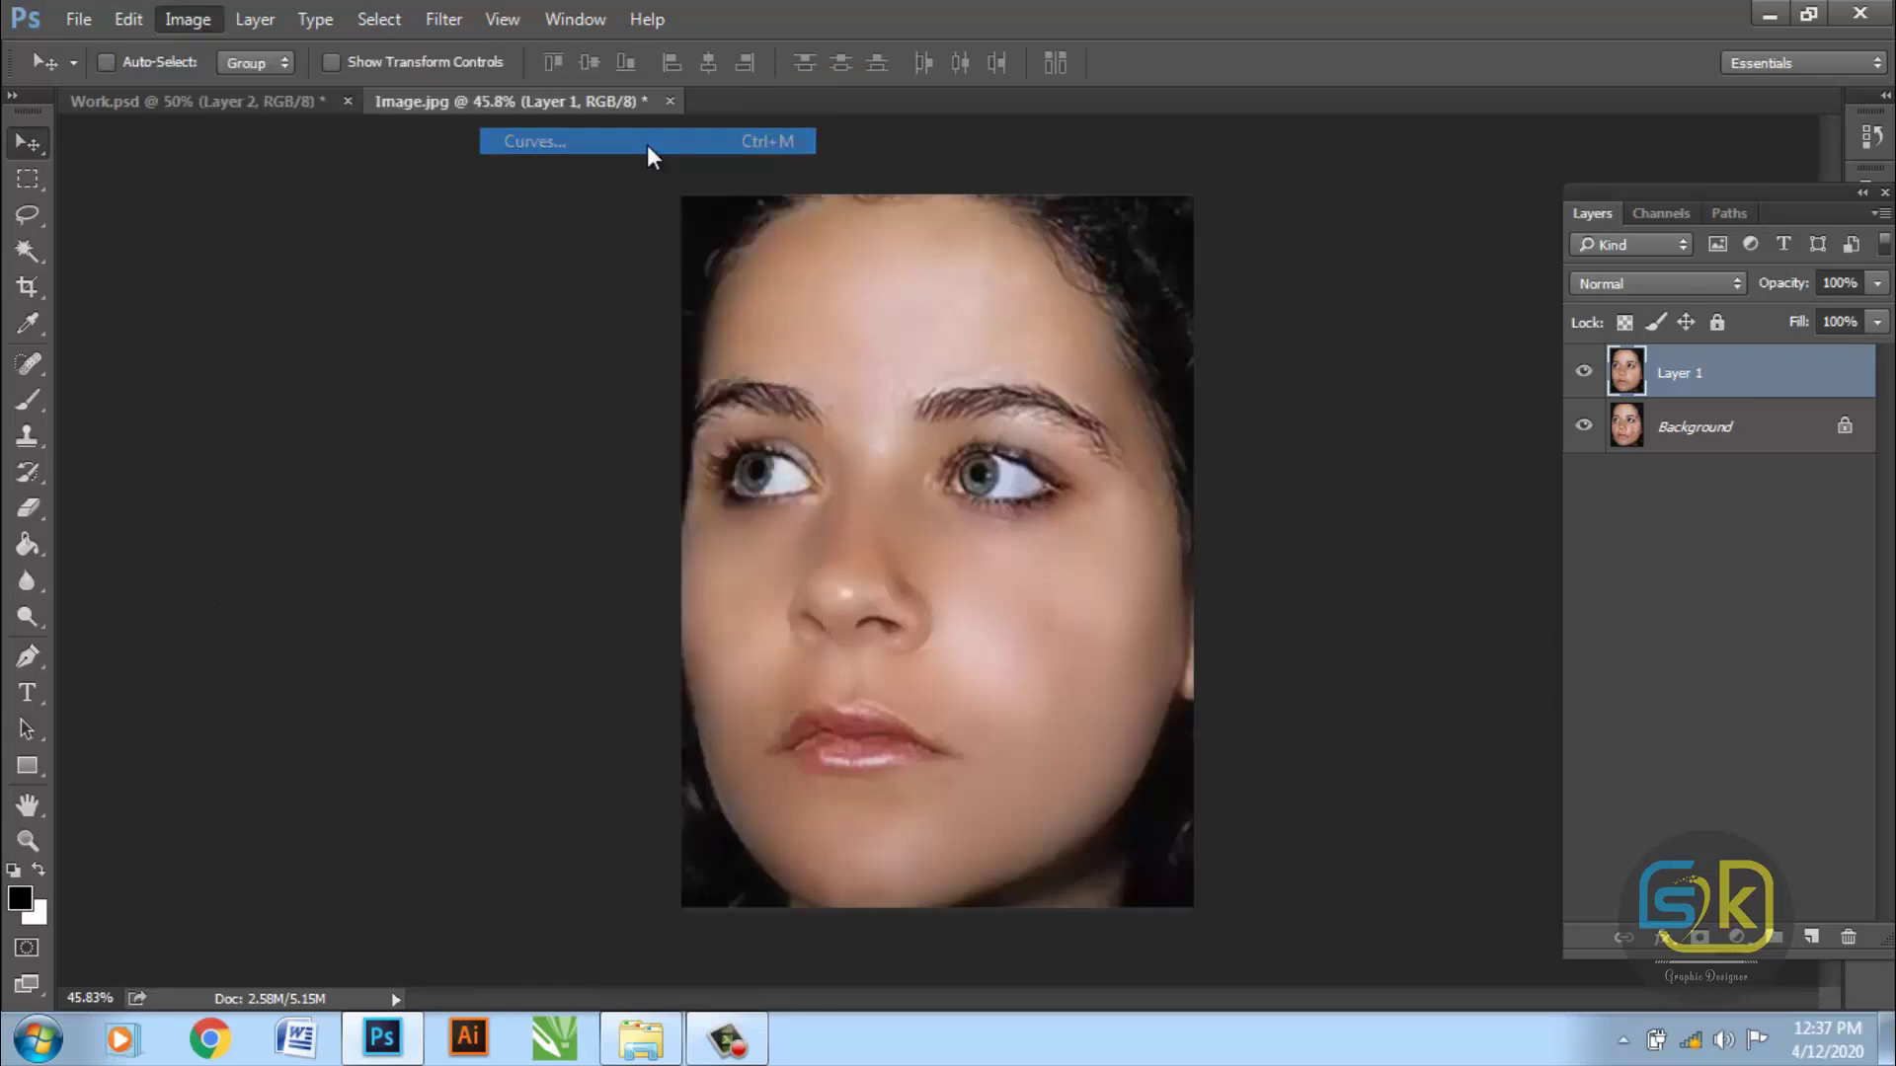
{"action": "left_click_drag", "start_coordinate": [1212, 281], "coordinate": [1550, 410]}
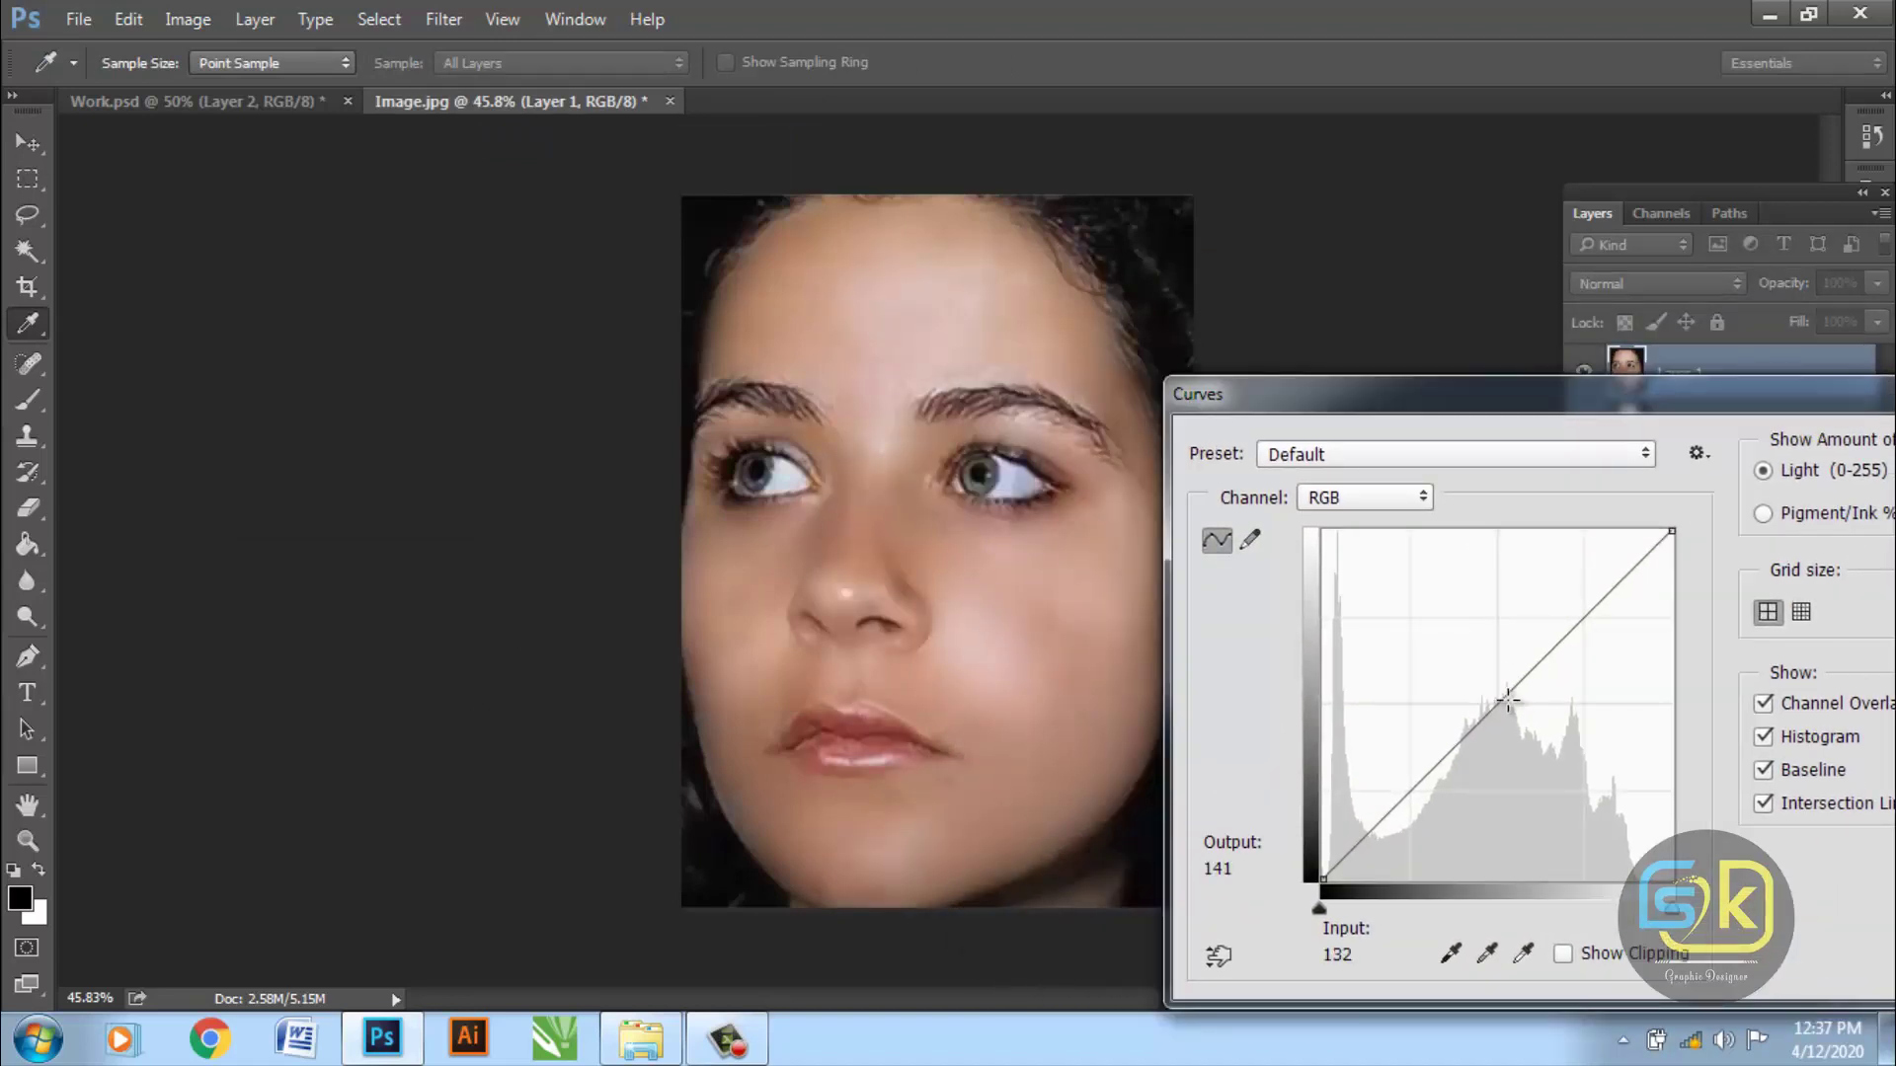
{"action": "left_click_drag", "start_coordinate": [1485, 714], "coordinate": [1483, 699]}
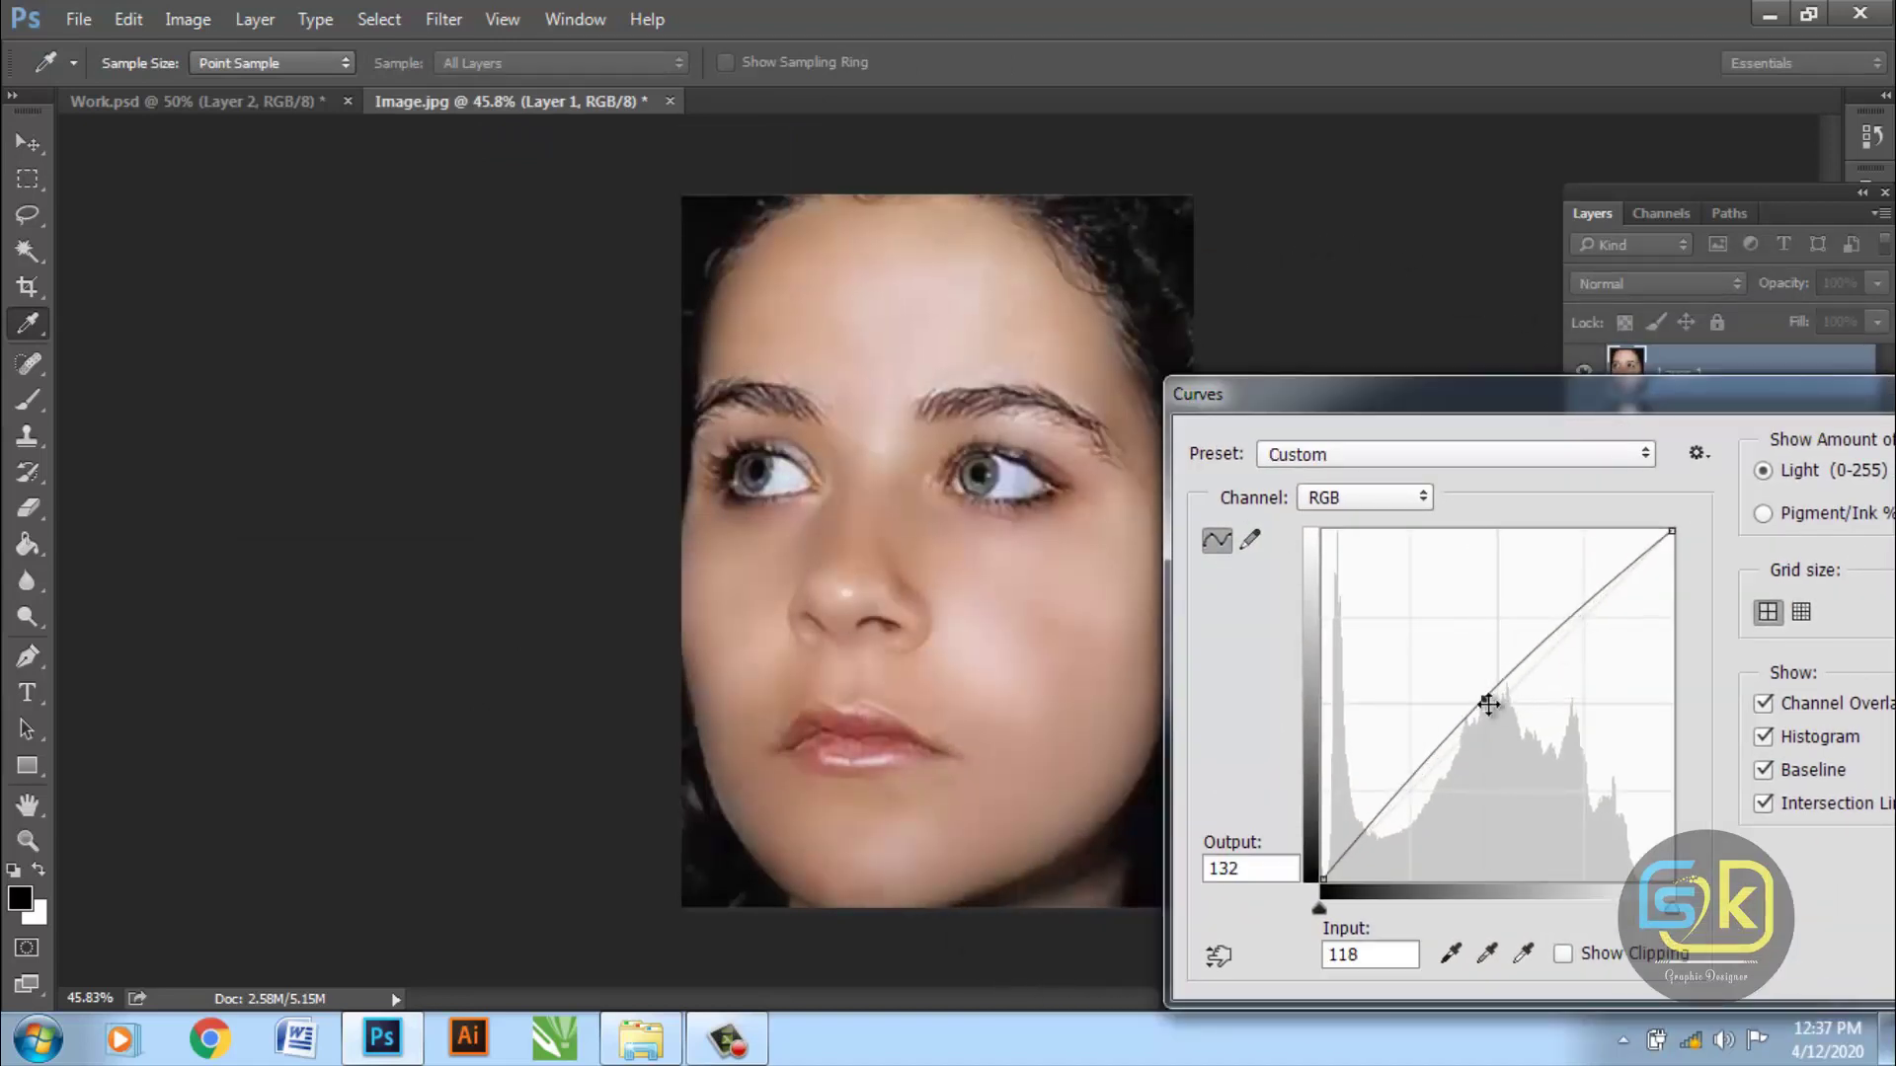
{"action": "left_click_drag", "start_coordinate": [1484, 701], "coordinate": [1476, 700]}
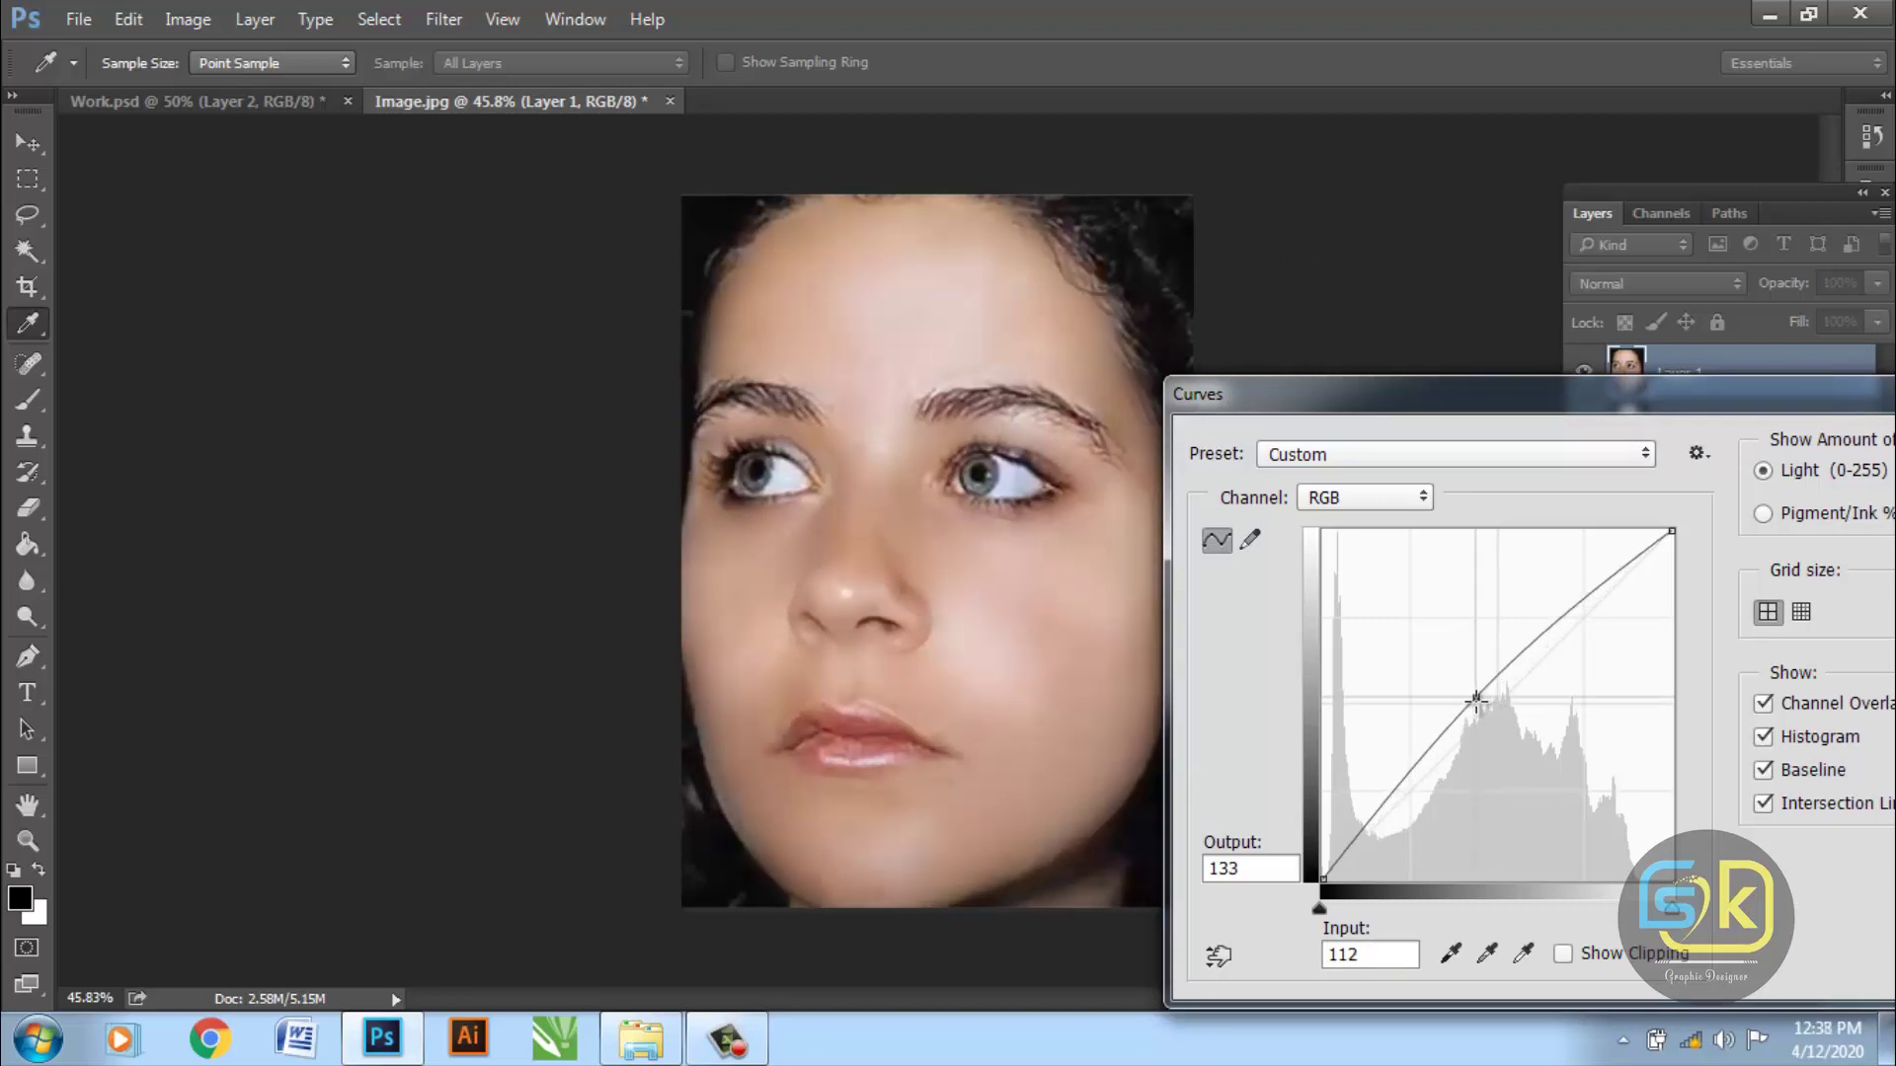
{"action": "left_click_drag", "start_coordinate": [1439, 399], "coordinate": [1327, 448]}
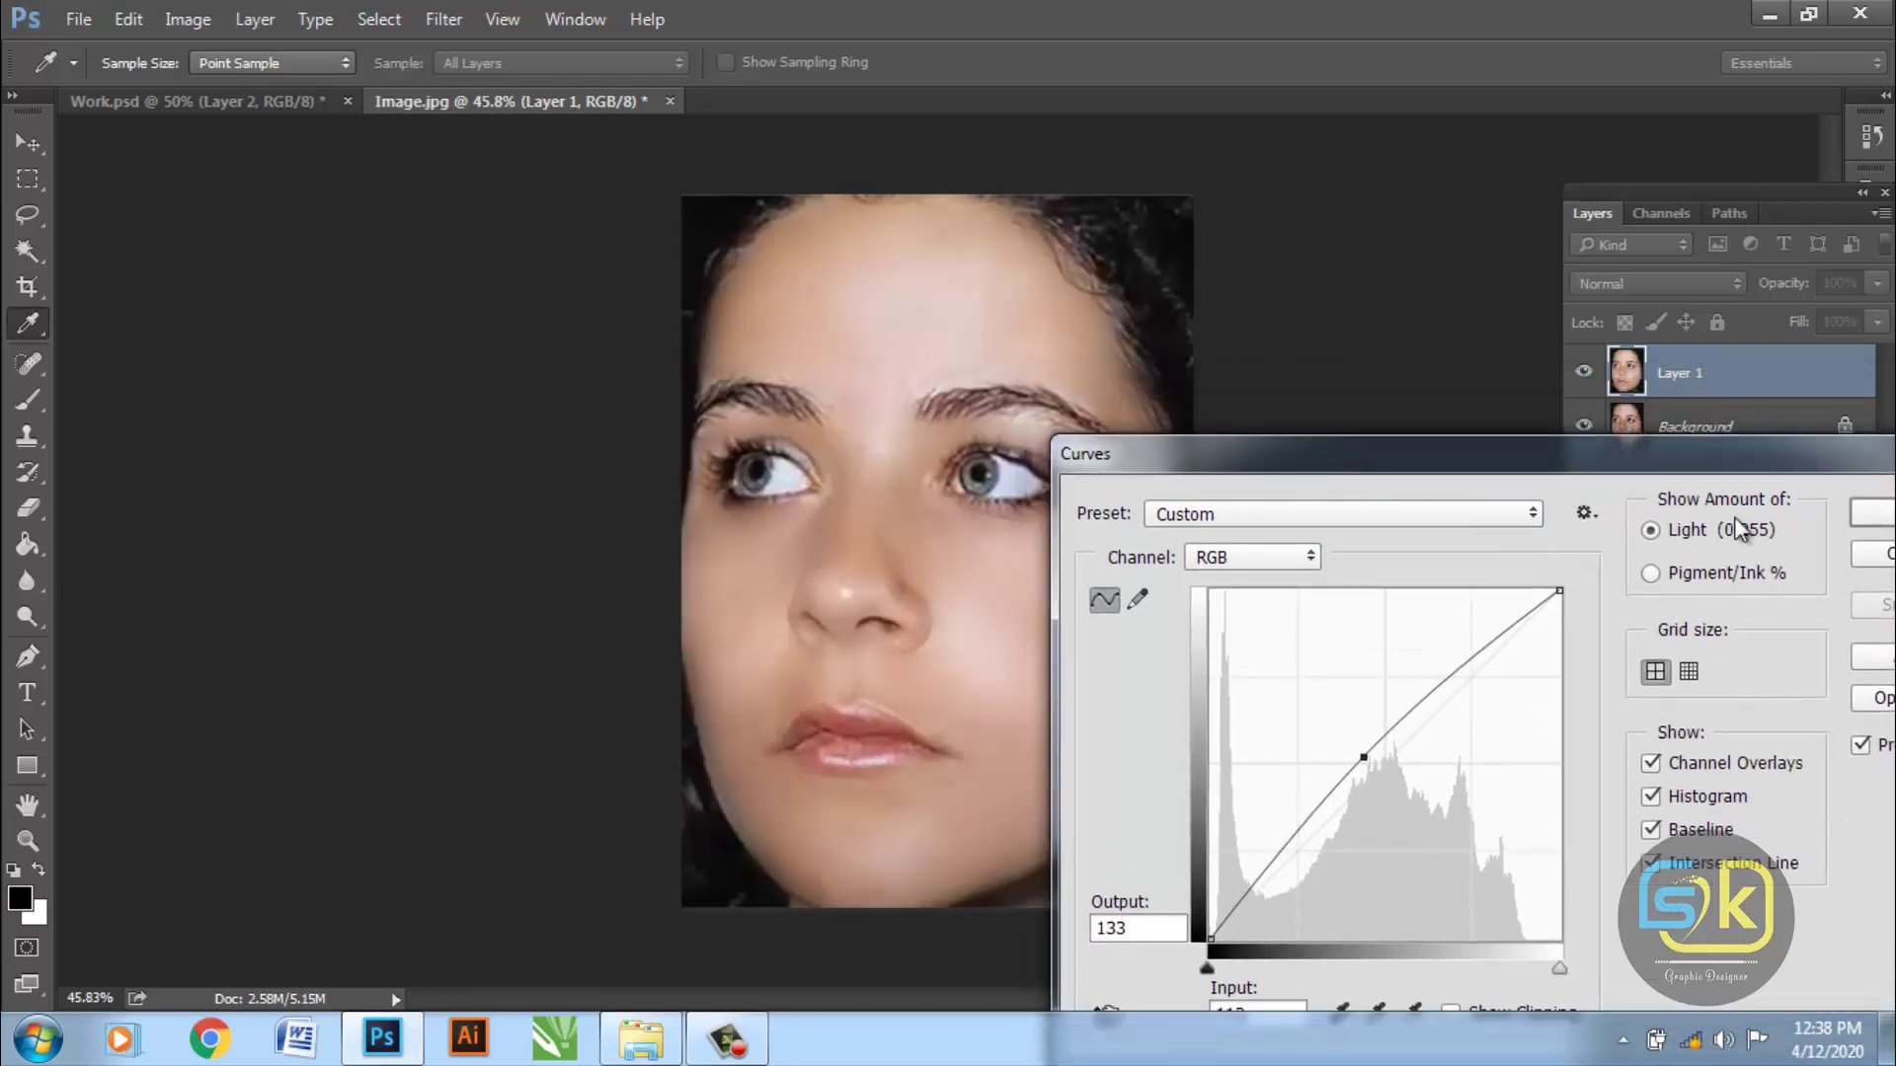
{"action": "left_click_drag", "start_coordinate": [1733, 460], "coordinate": [1372, 450]}
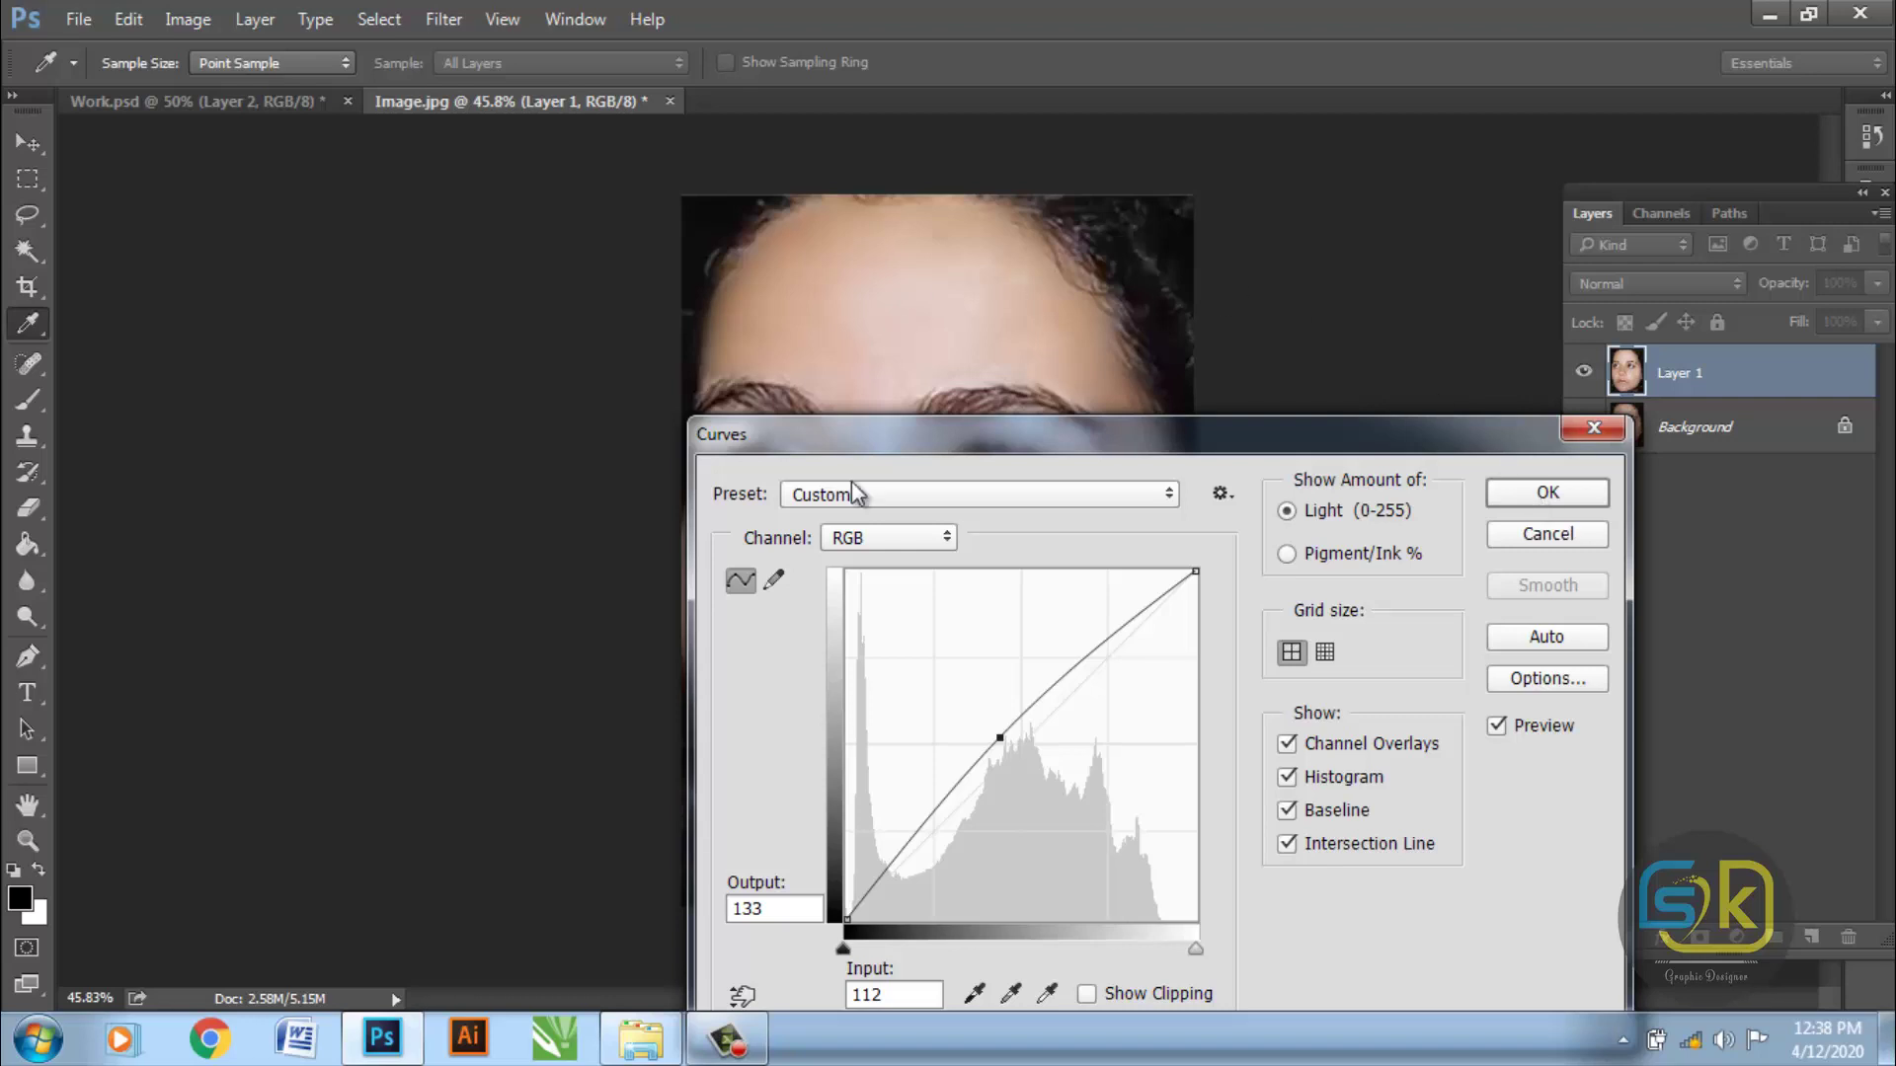
{"action": "left_click", "coordinate": [1521, 498]}
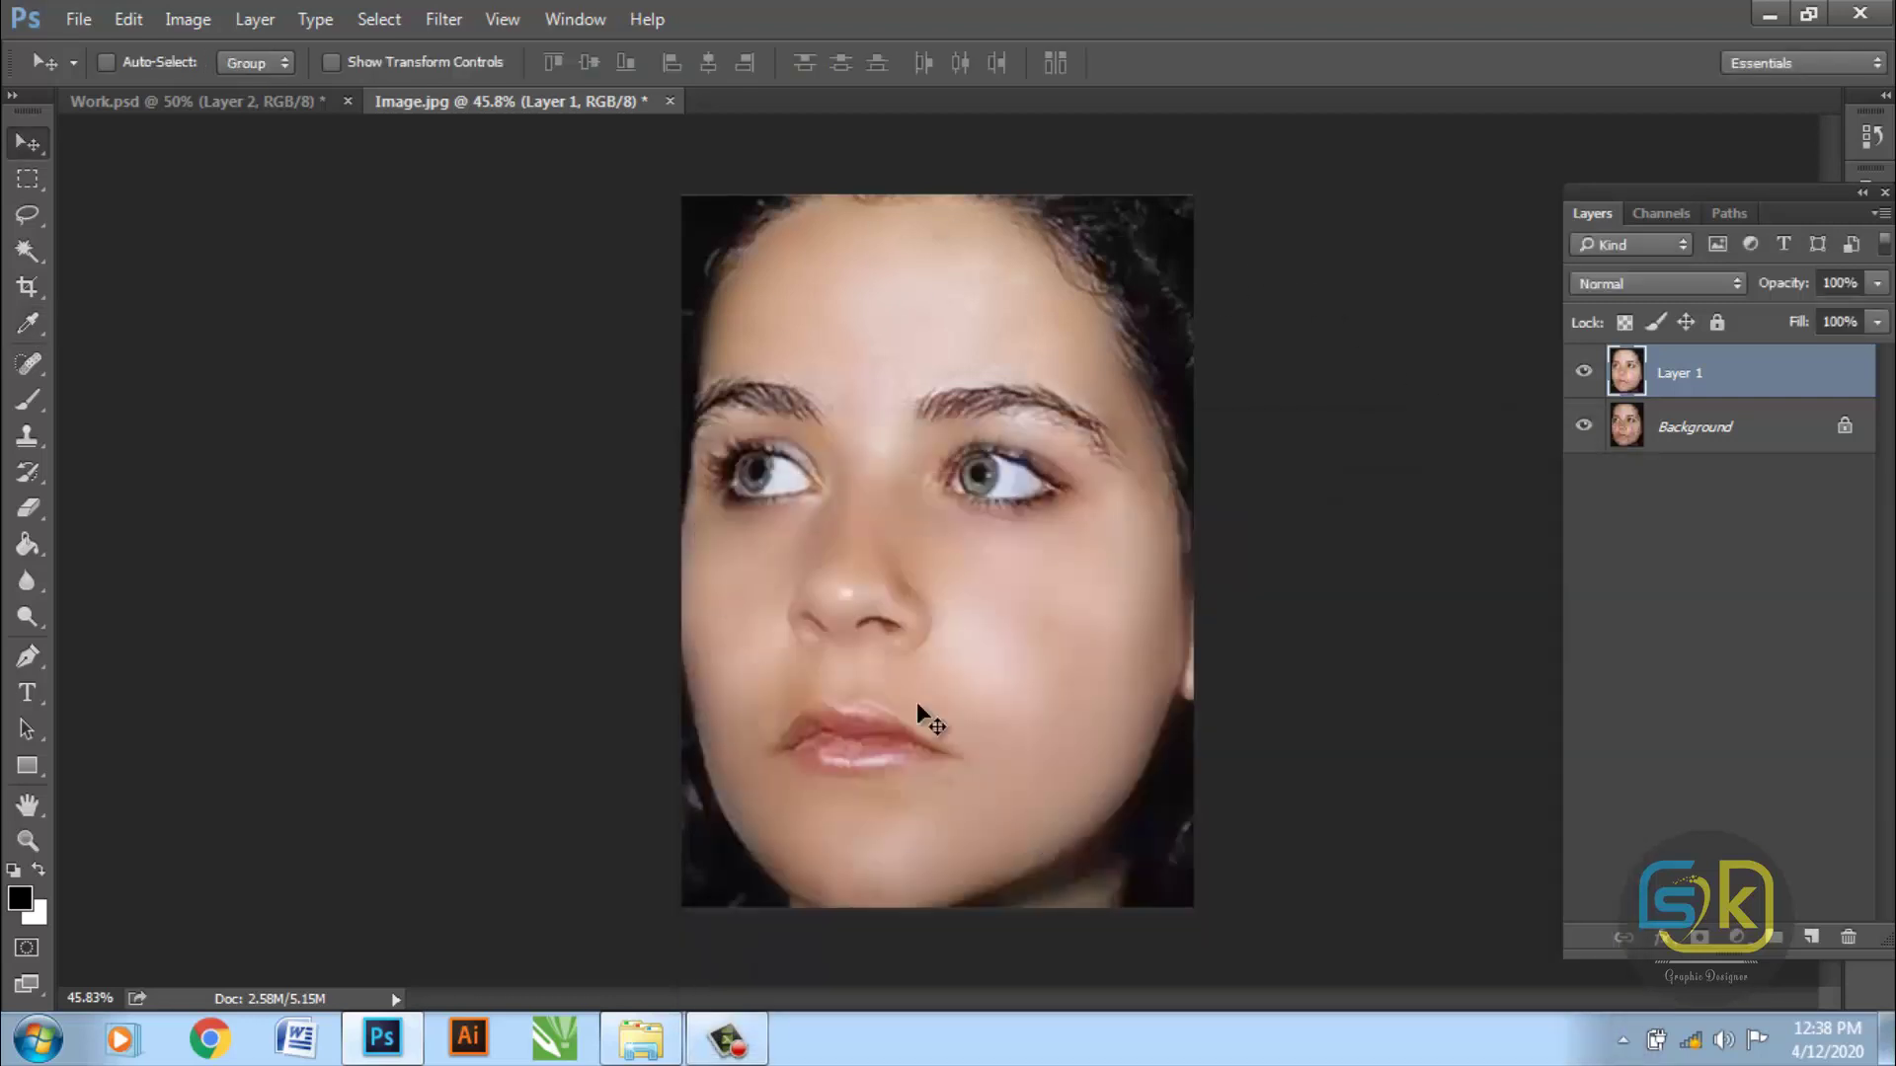
- Apply Levels to Layer 1 with the midtone input set to 0.92
{"action": "left_click", "coordinate": [204, 18]}
{"action": "mouse_move", "coordinate": [229, 89]}
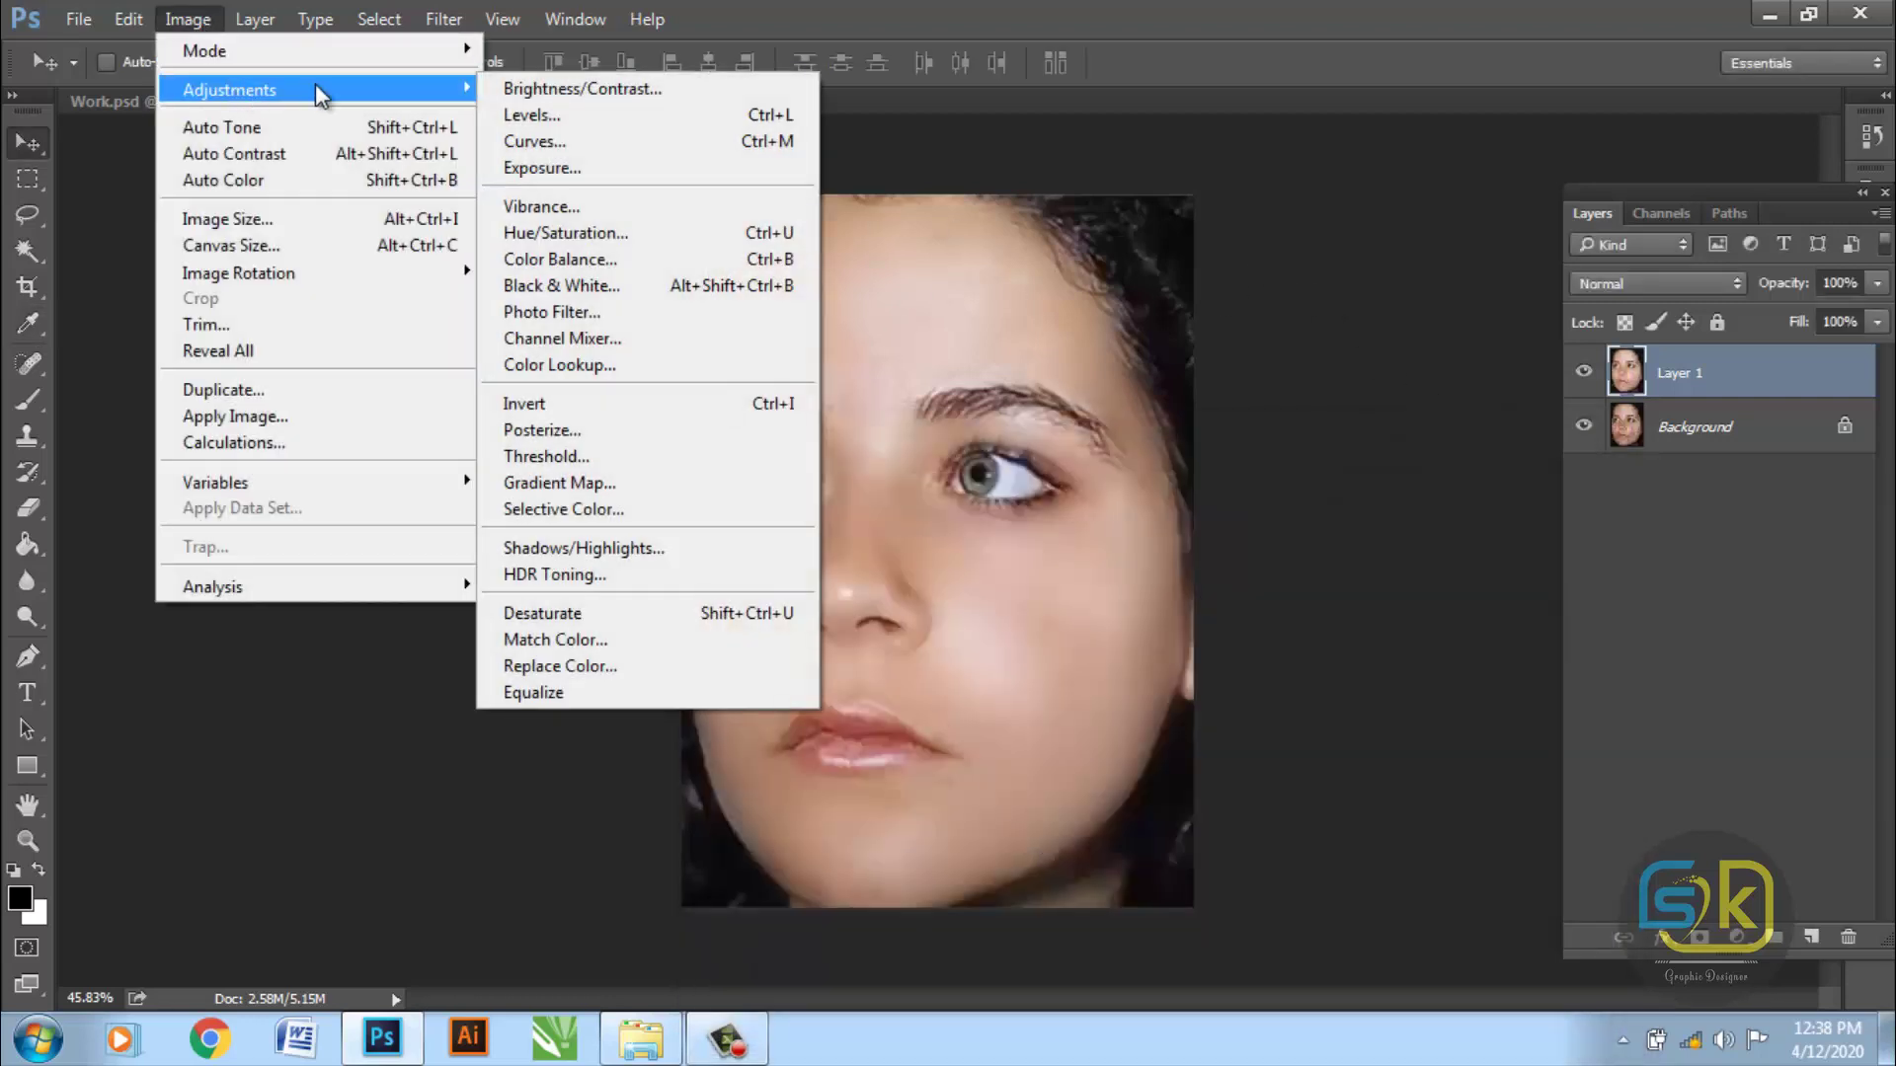
{"action": "left_click", "coordinate": [656, 126]}
{"action": "left_click_drag", "start_coordinate": [1280, 387], "coordinate": [1313, 369]}
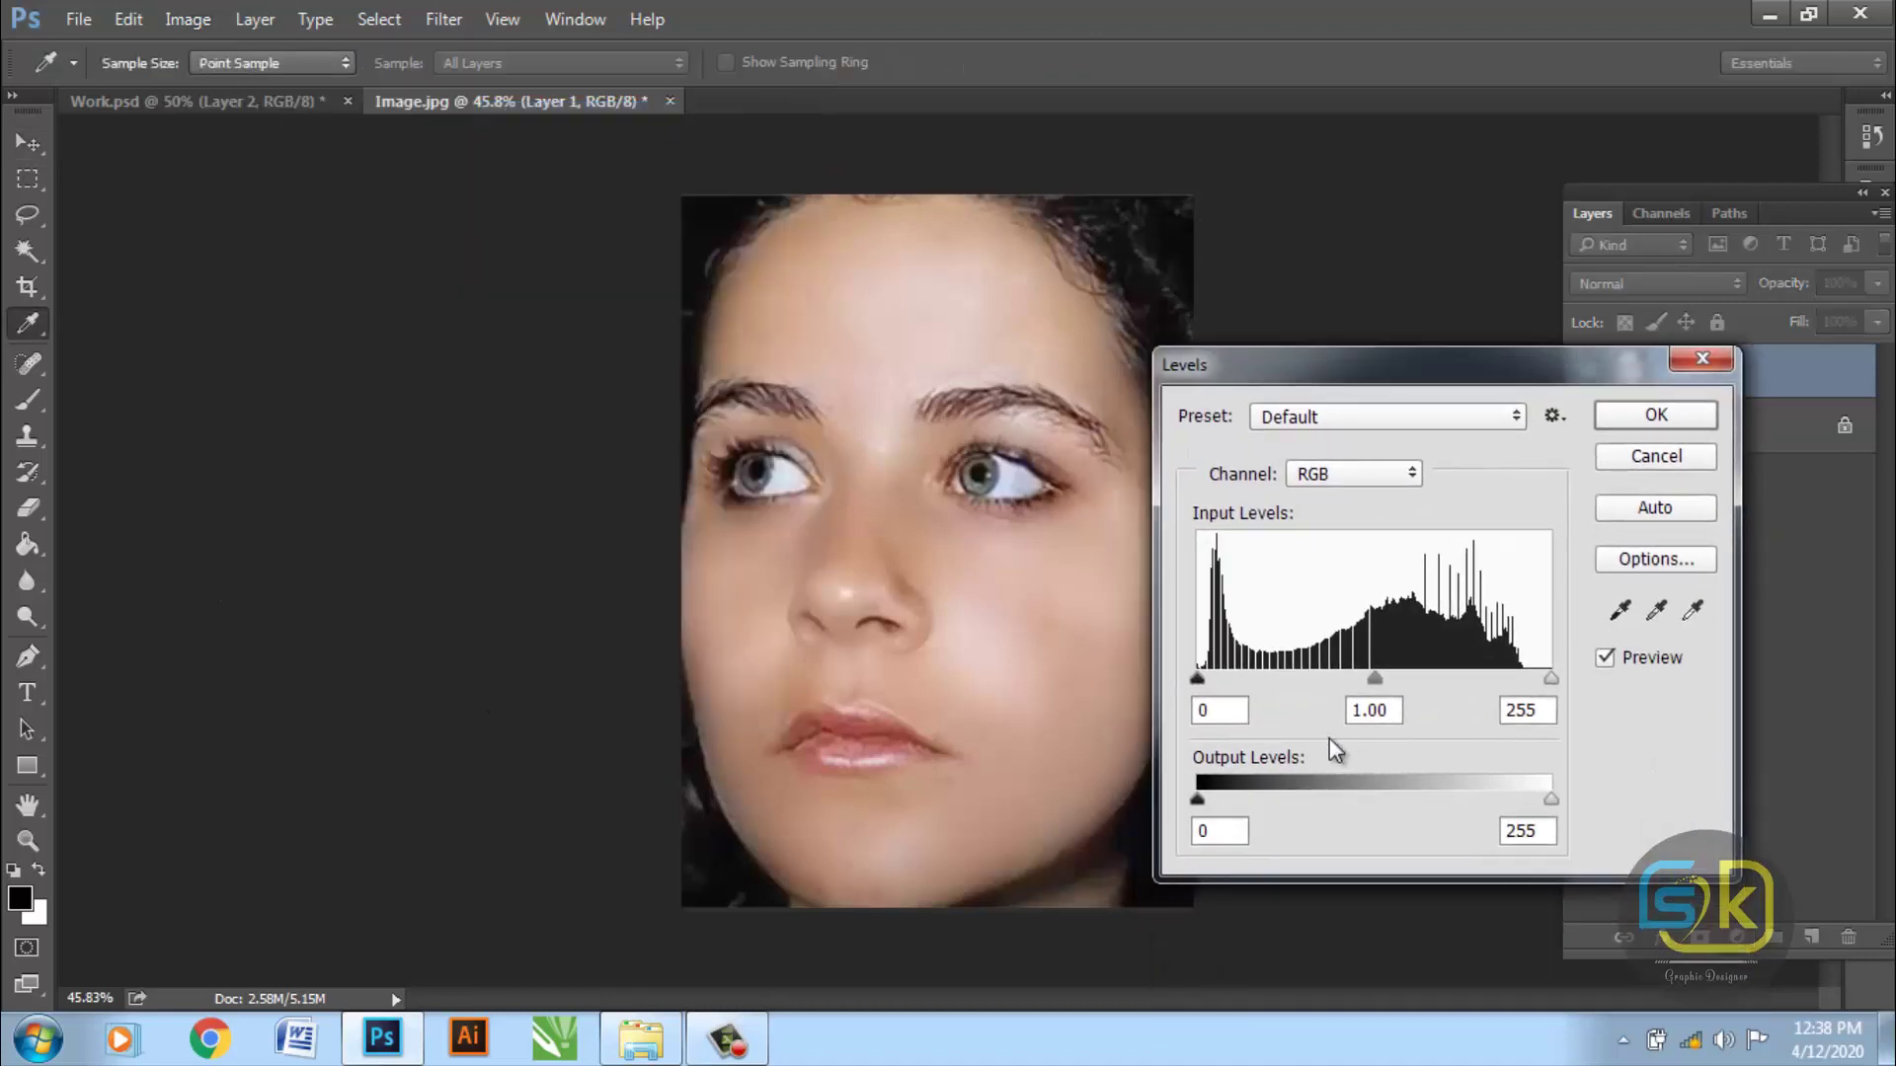
{"action": "mouse_move", "coordinate": [1376, 680]}
{"action": "left_mouse_down"}
{"action": "mouse_move", "coordinate": [1412, 680]}
{"action": "mouse_move", "coordinate": [1395, 680]}
{"action": "left_mouse_up"}
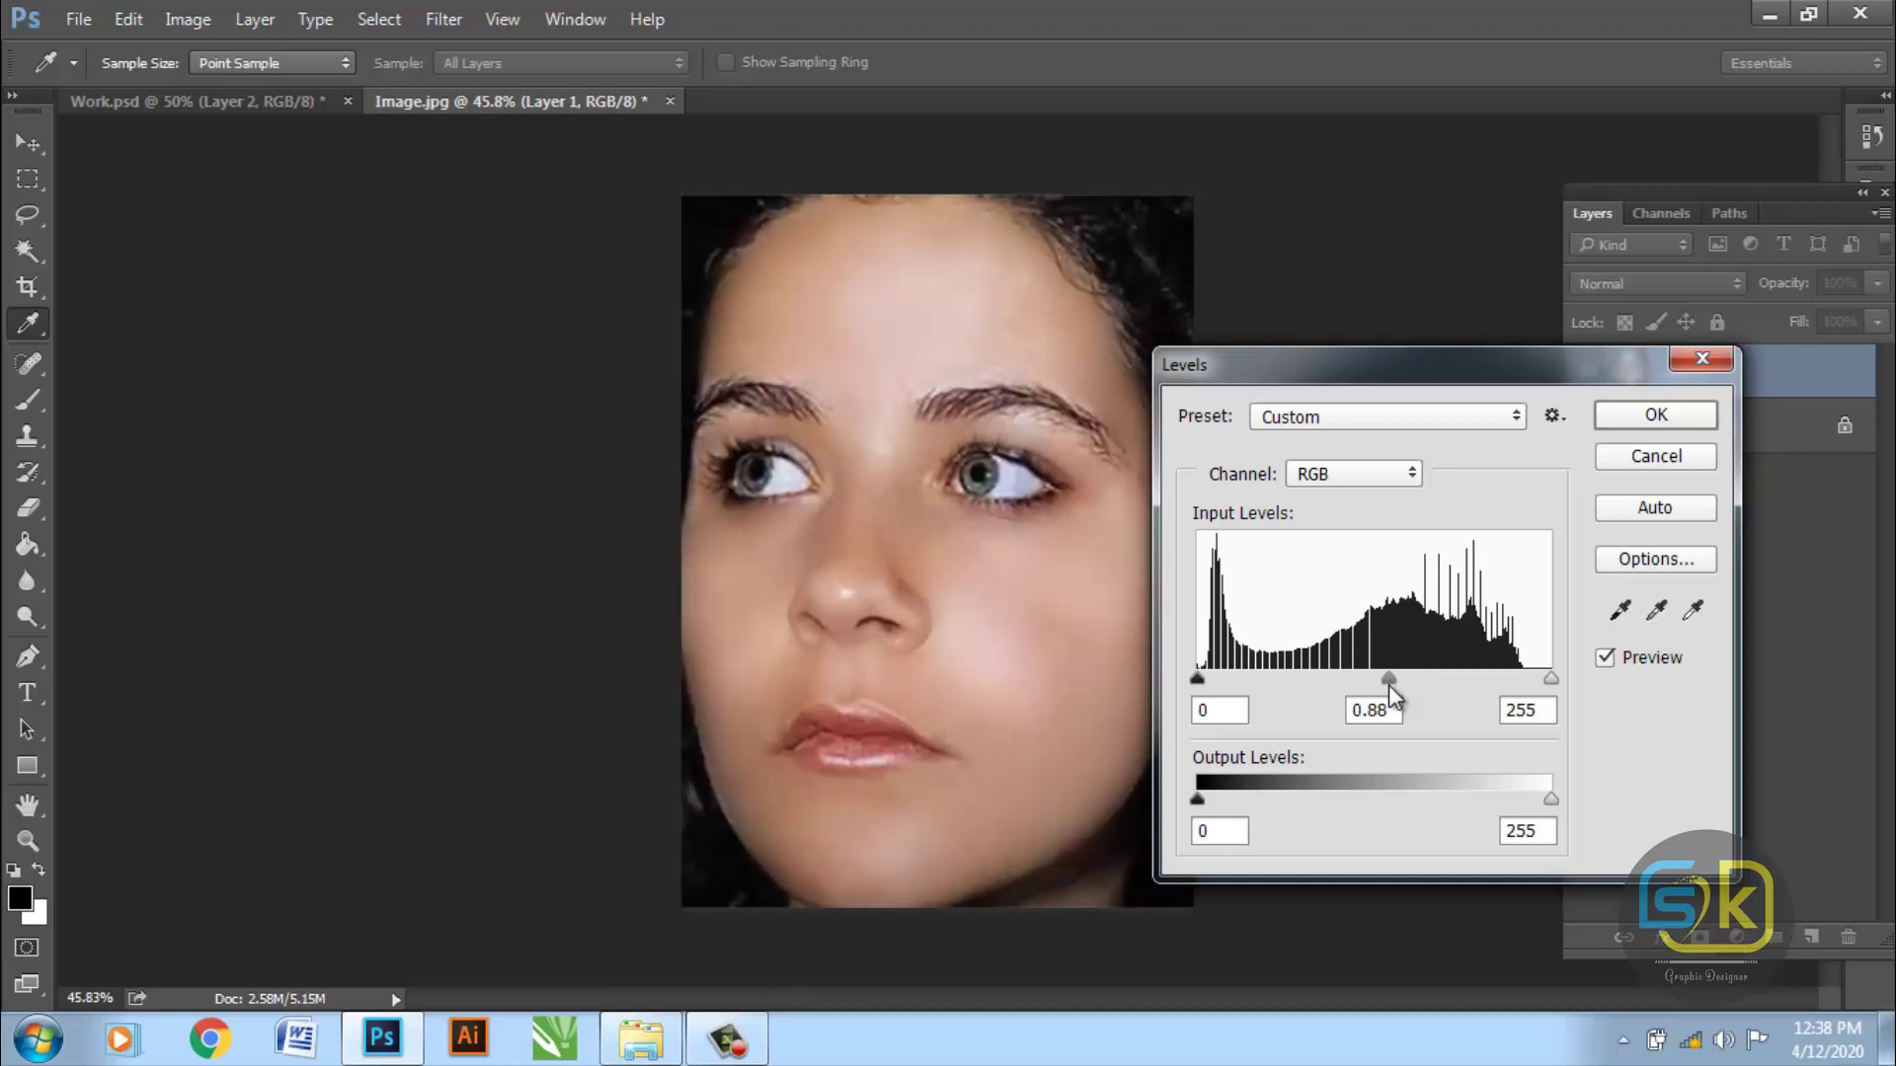
{"action": "left_click", "coordinate": [1386, 679]}
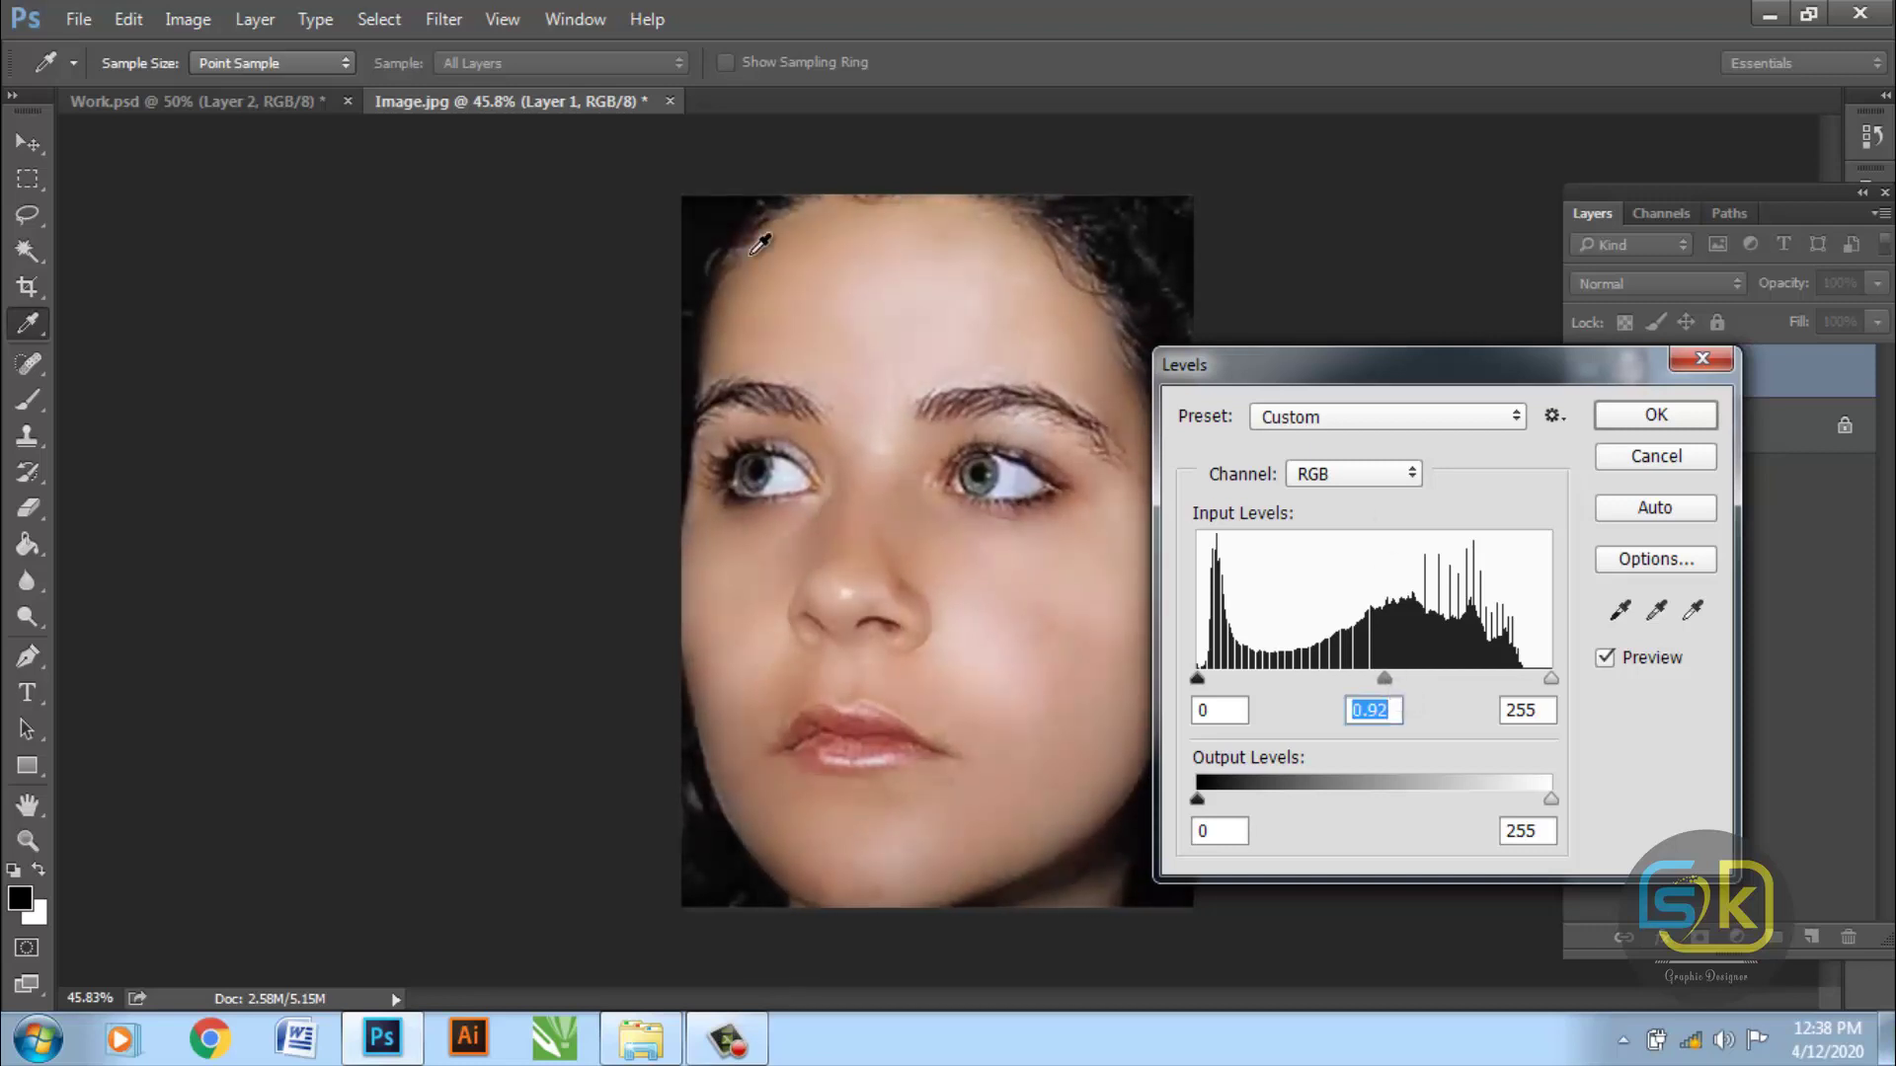
{"action": "left_click", "coordinate": [1607, 418]}
- Extend the canvas rightward with the Crop tool to leave room for a second photo
{"action": "key", "text": "v"}
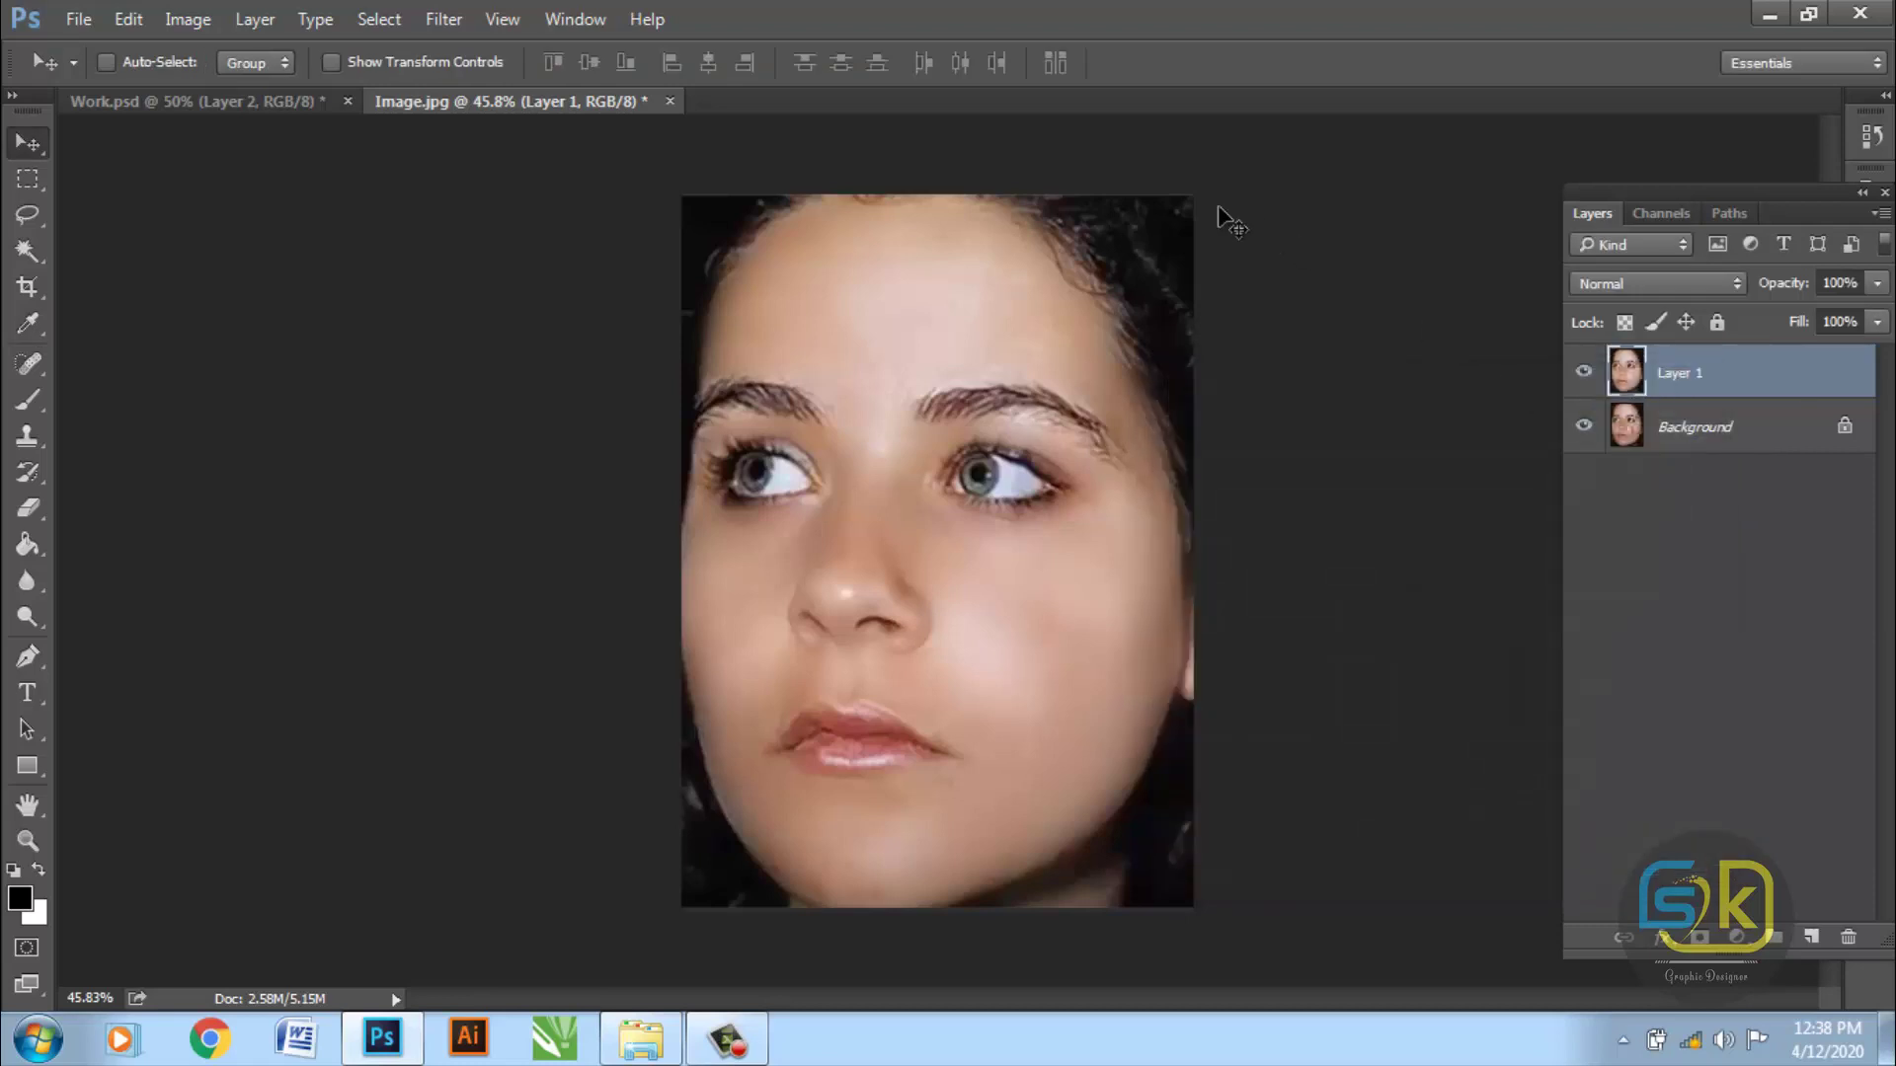
{"action": "scroll", "coordinate": [672, 679], "scroll_direction": "down", "scroll_amount": 1}
{"action": "scroll", "coordinate": [1219, 607], "scroll_direction": "up", "scroll_amount": 2}
{"action": "left_click", "coordinate": [30, 289]}
{"action": "mouse_move", "coordinate": [1181, 549]}
{"action": "left_mouse_down"}
{"action": "mouse_move", "coordinate": [1529, 542]}
{"action": "mouse_move", "coordinate": [1495, 533]}
{"action": "left_mouse_up"}
{"action": "left_click", "coordinate": [35, 144]}
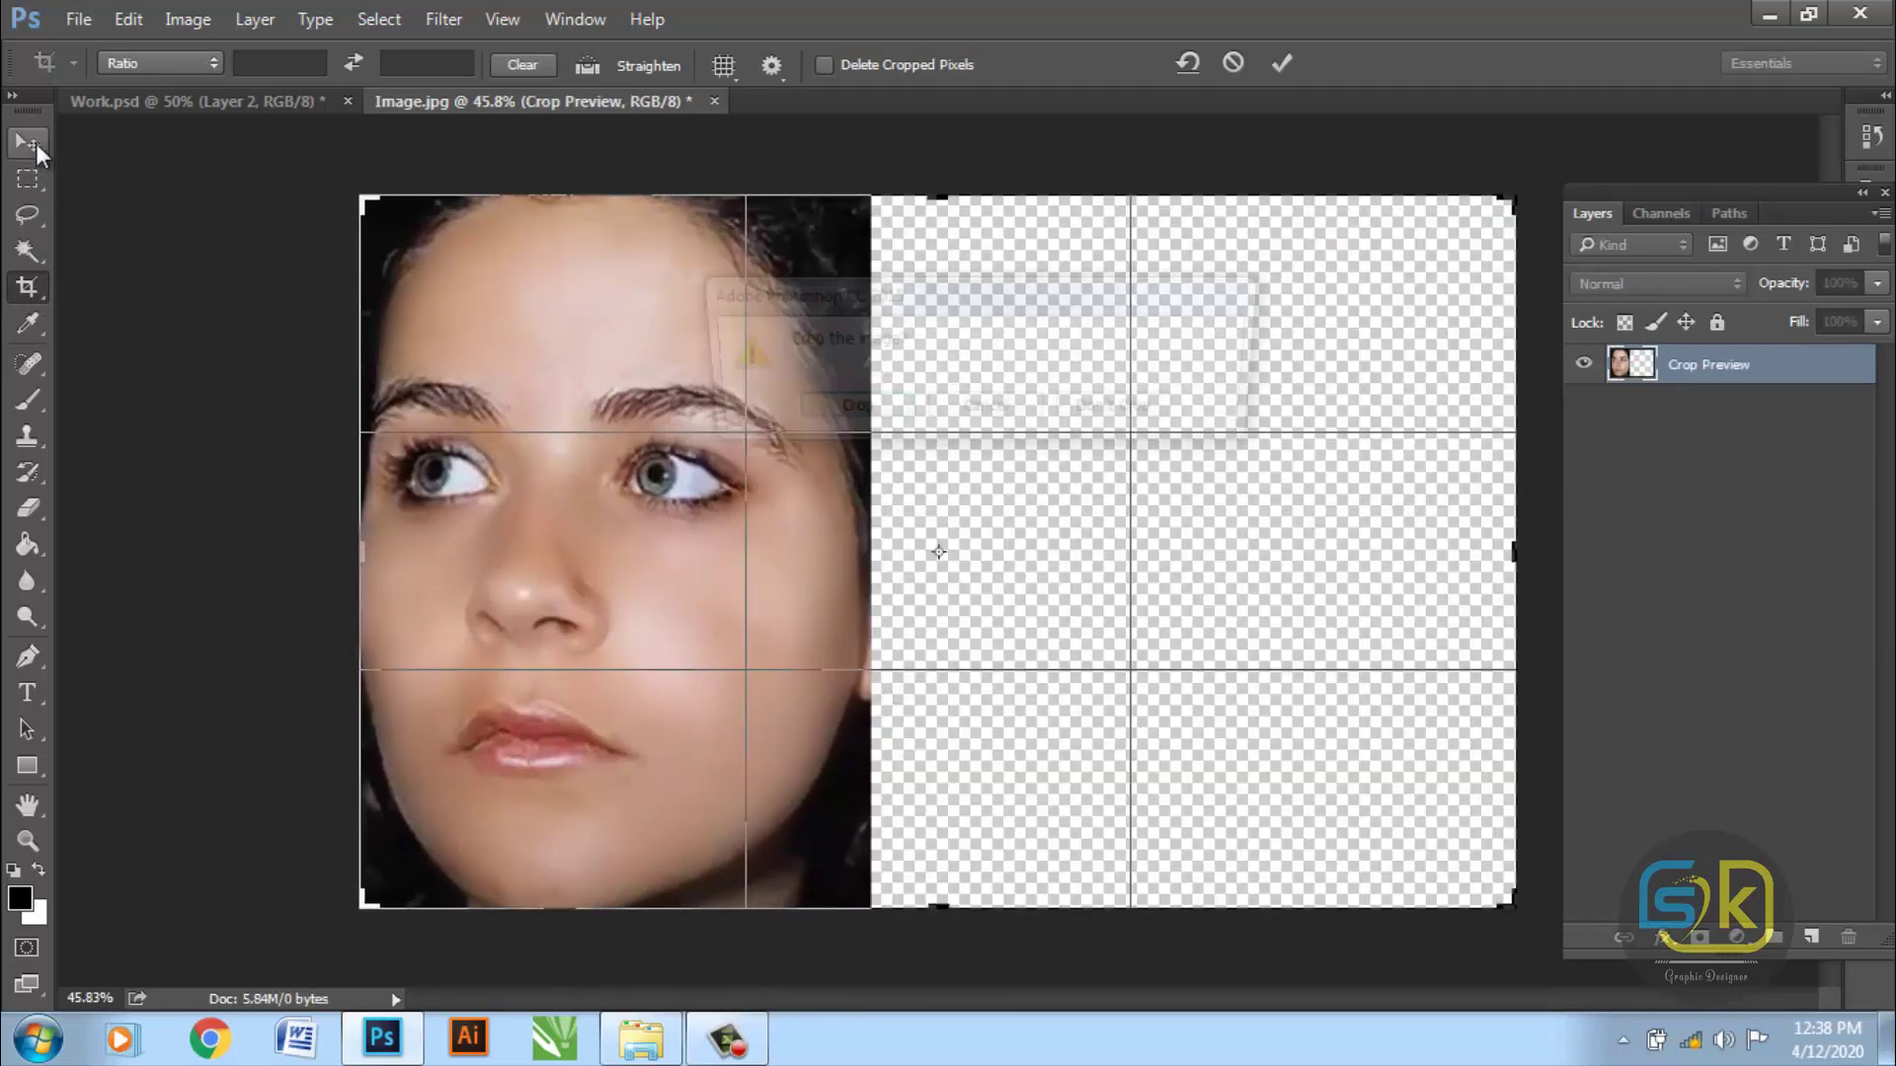
{"action": "left_click", "coordinate": [849, 420]}
- Place the original acne photo (Layer 0) in the right half and trim the canvas to fit
{"action": "left_click", "coordinate": [1730, 422]}
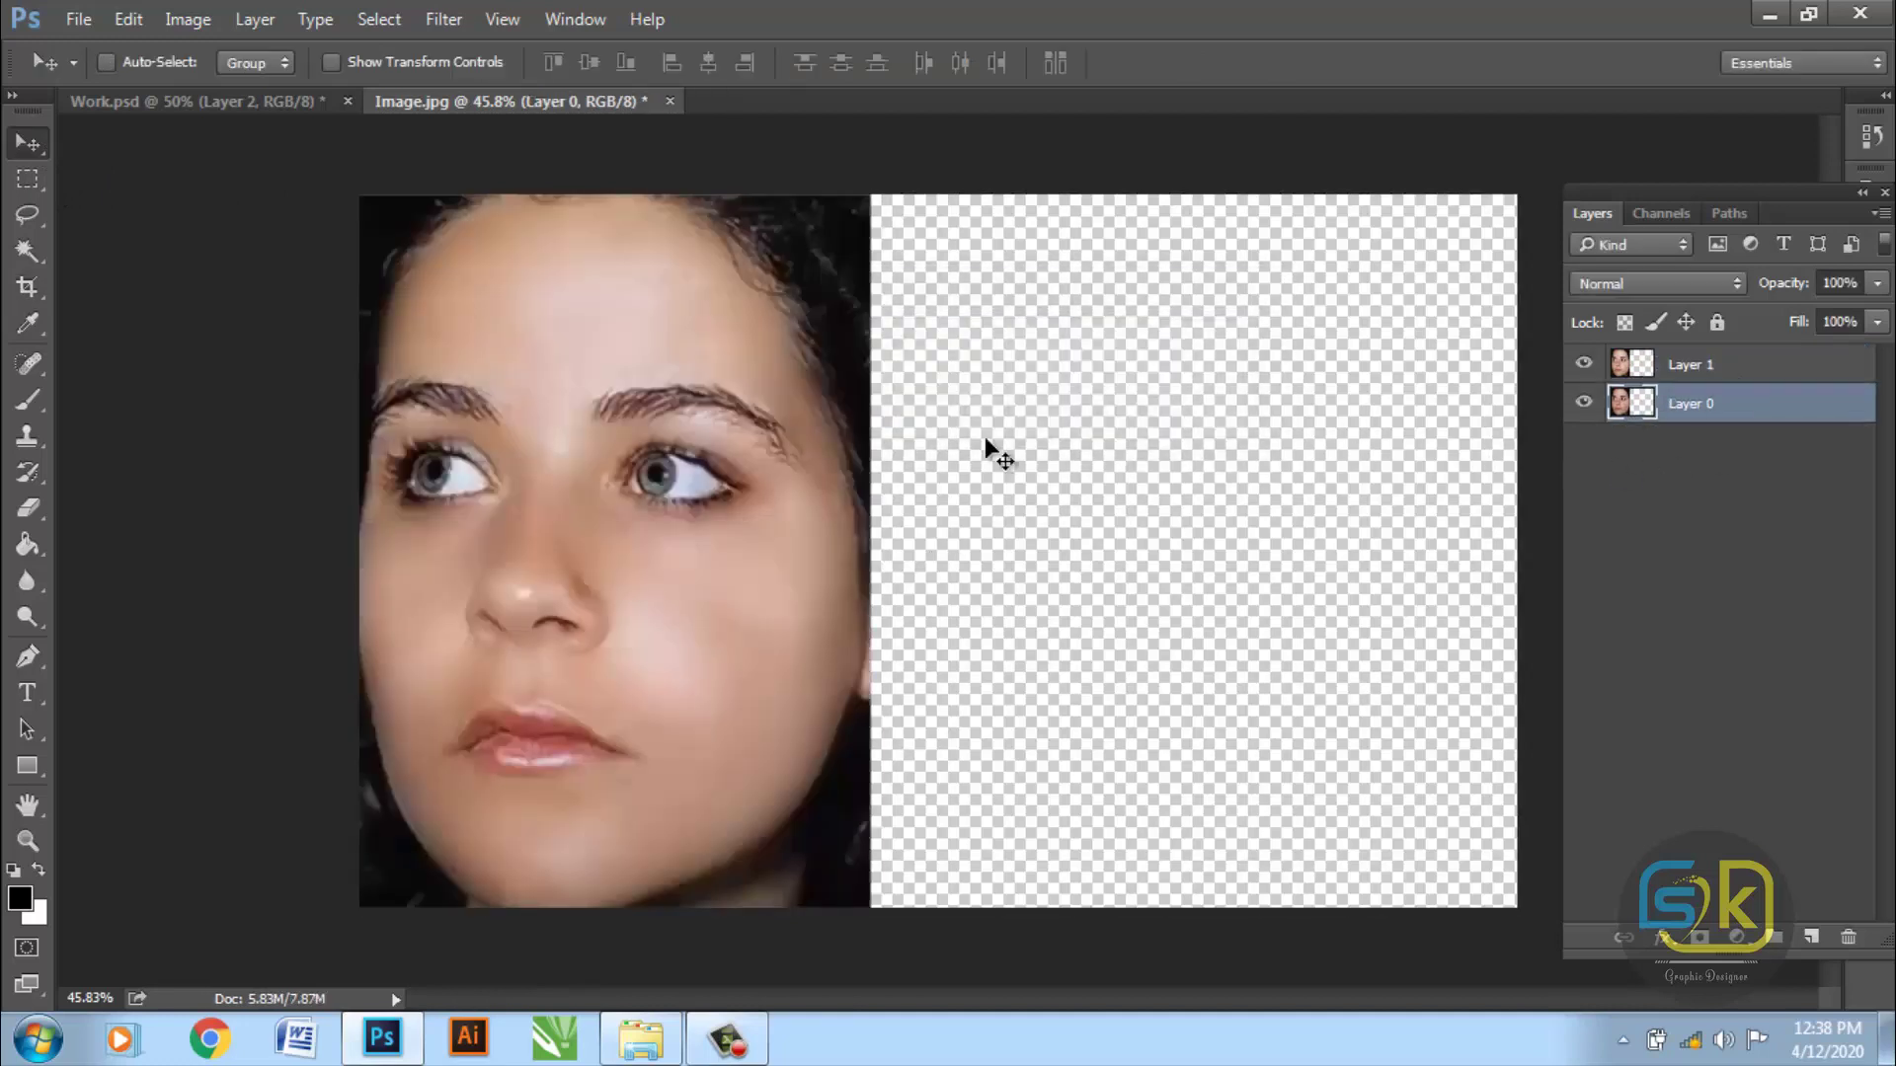
{"action": "mouse_move", "coordinate": [766, 432]}
{"action": "left_mouse_down"}
{"action": "mouse_move", "coordinate": [1252, 434]}
{"action": "mouse_move", "coordinate": [1226, 437]}
{"action": "left_mouse_up"}
{"action": "key", "text": "c"}
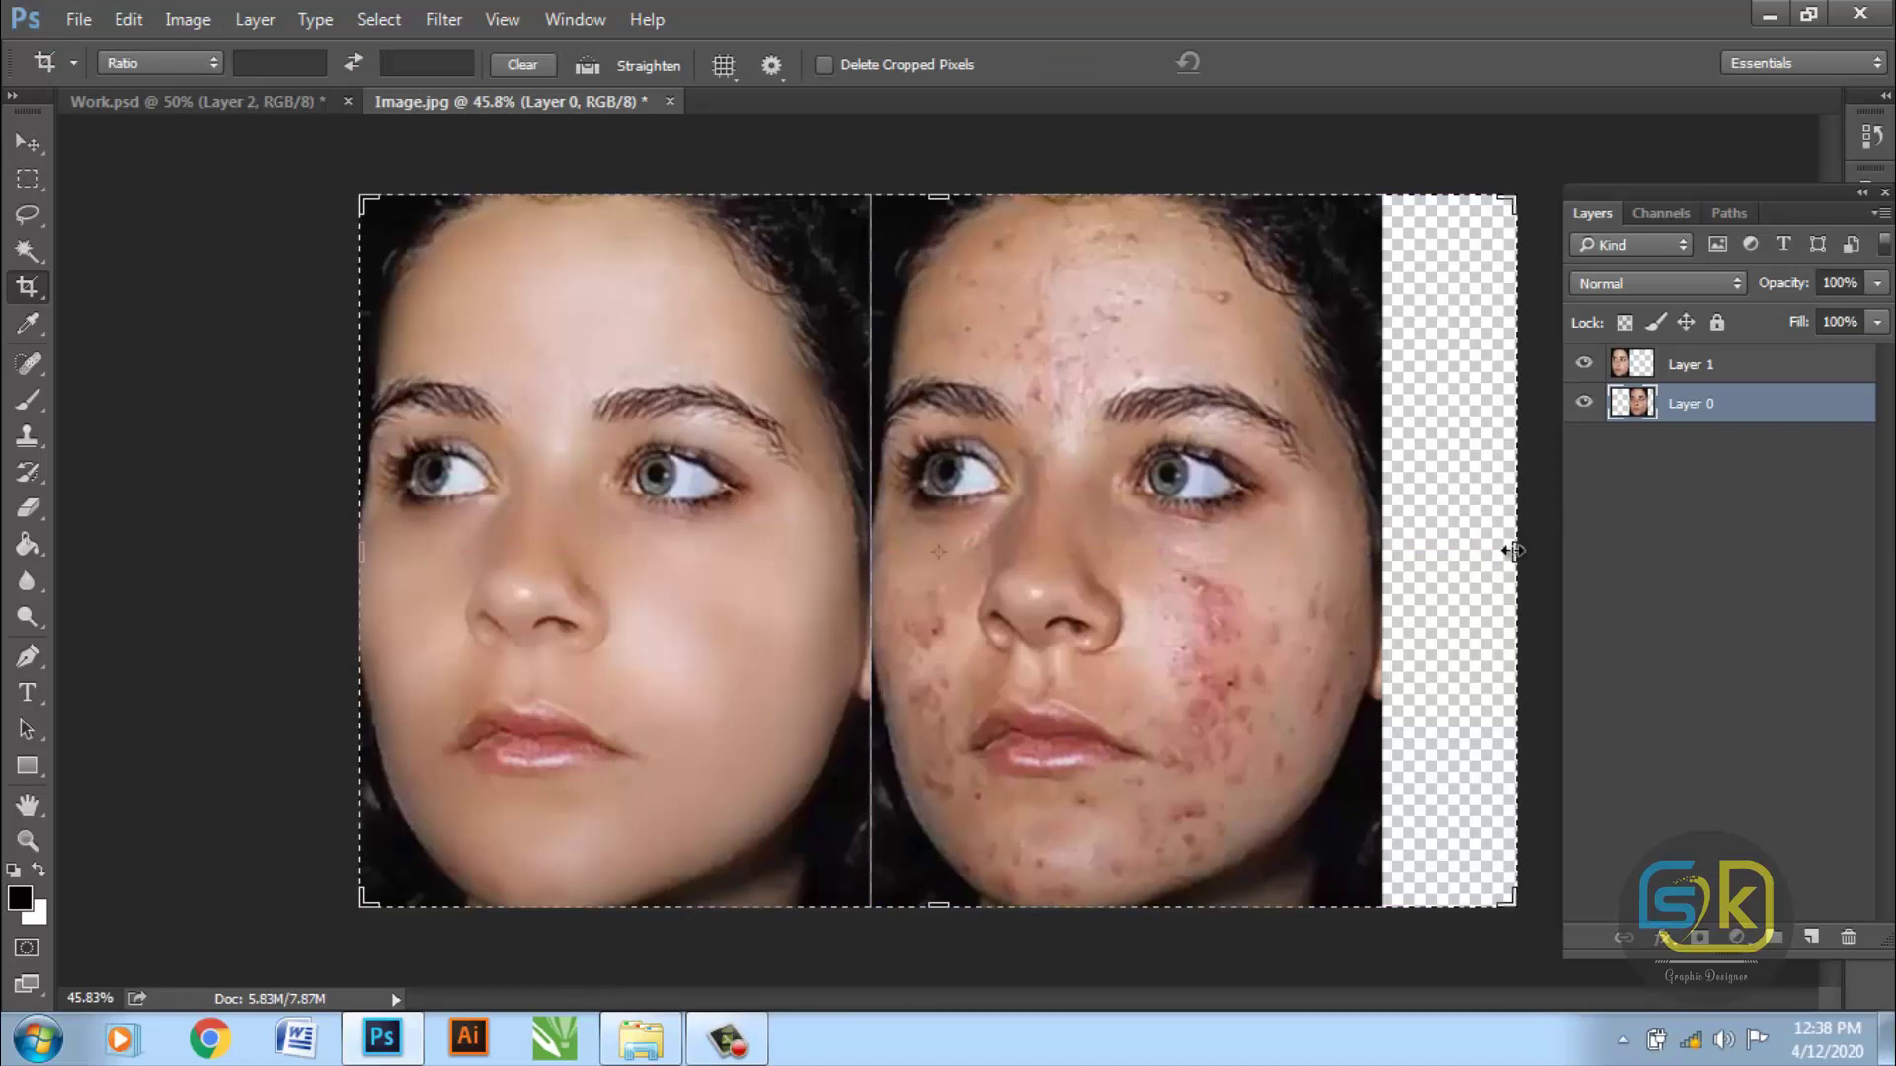
{"action": "left_click_drag", "start_coordinate": [1511, 551], "coordinate": [1448, 551]}
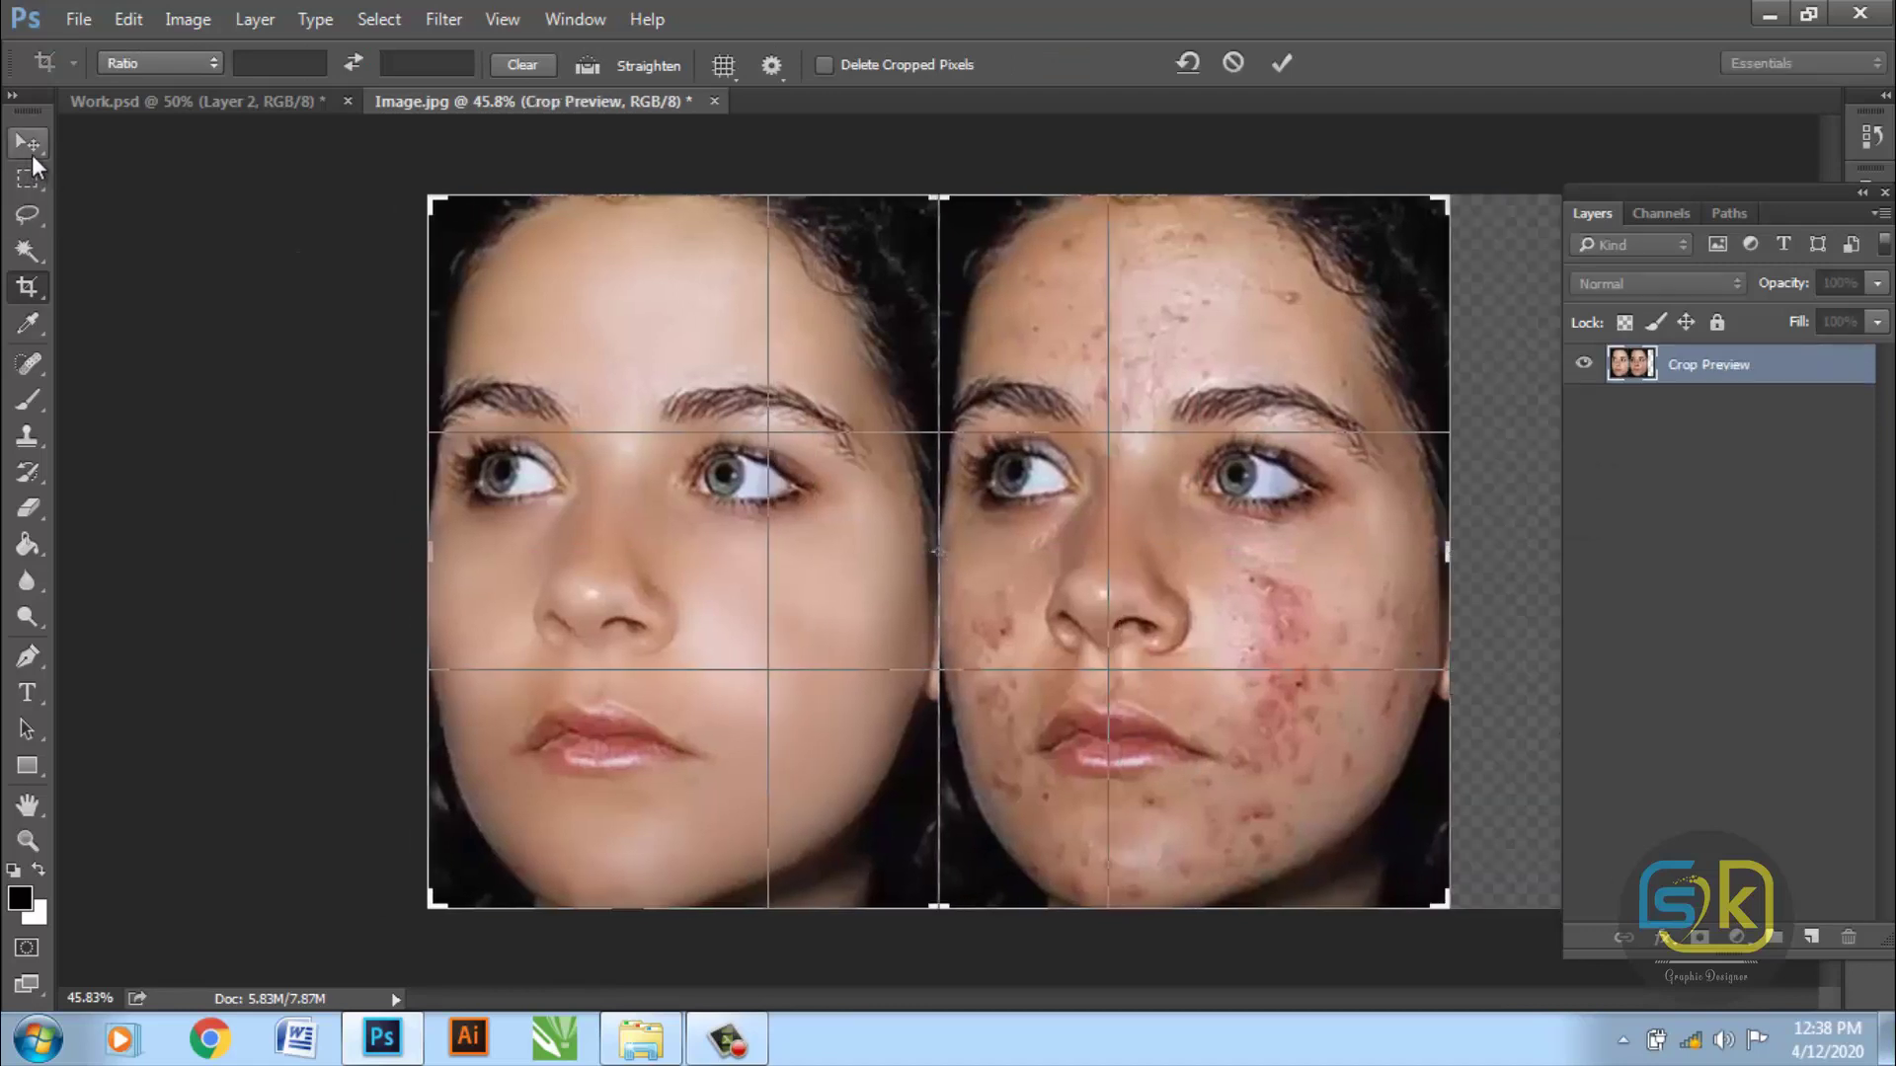
{"action": "left_click", "coordinate": [31, 154]}
{"action": "left_click", "coordinate": [813, 413]}
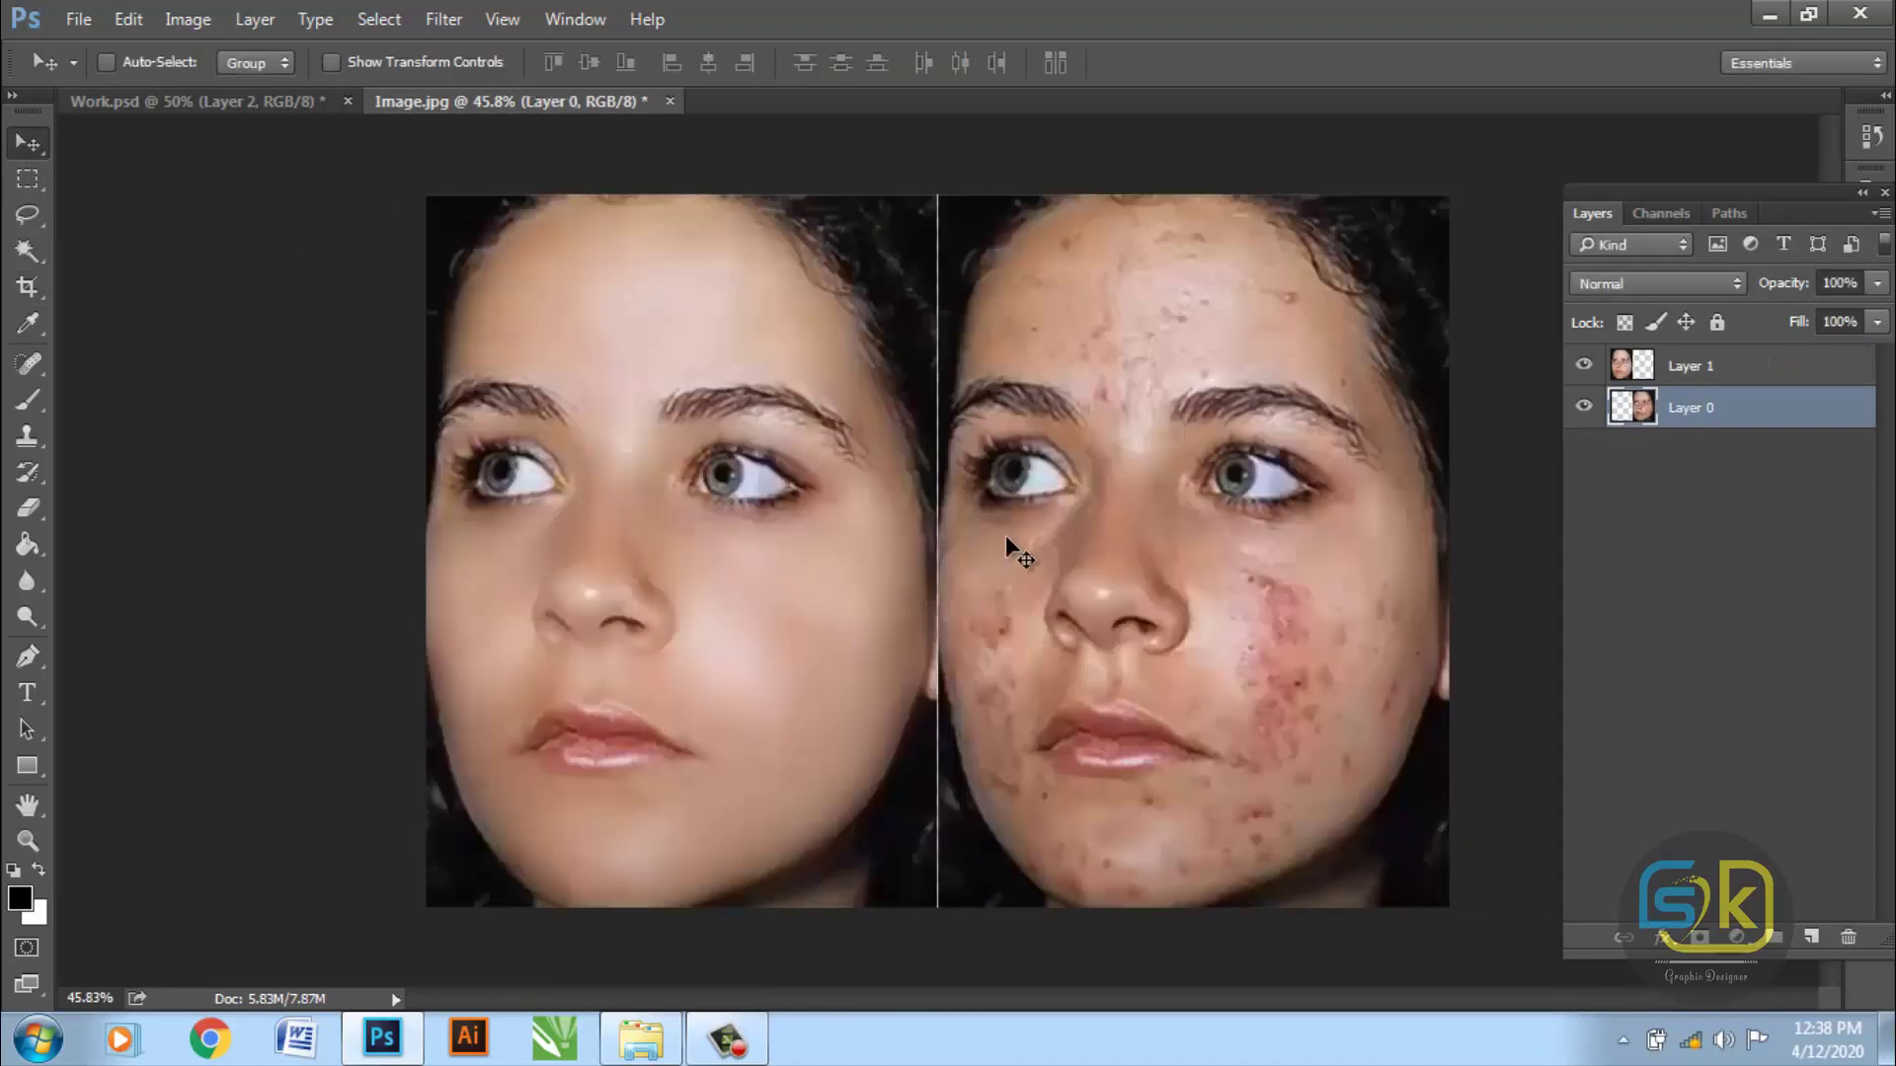